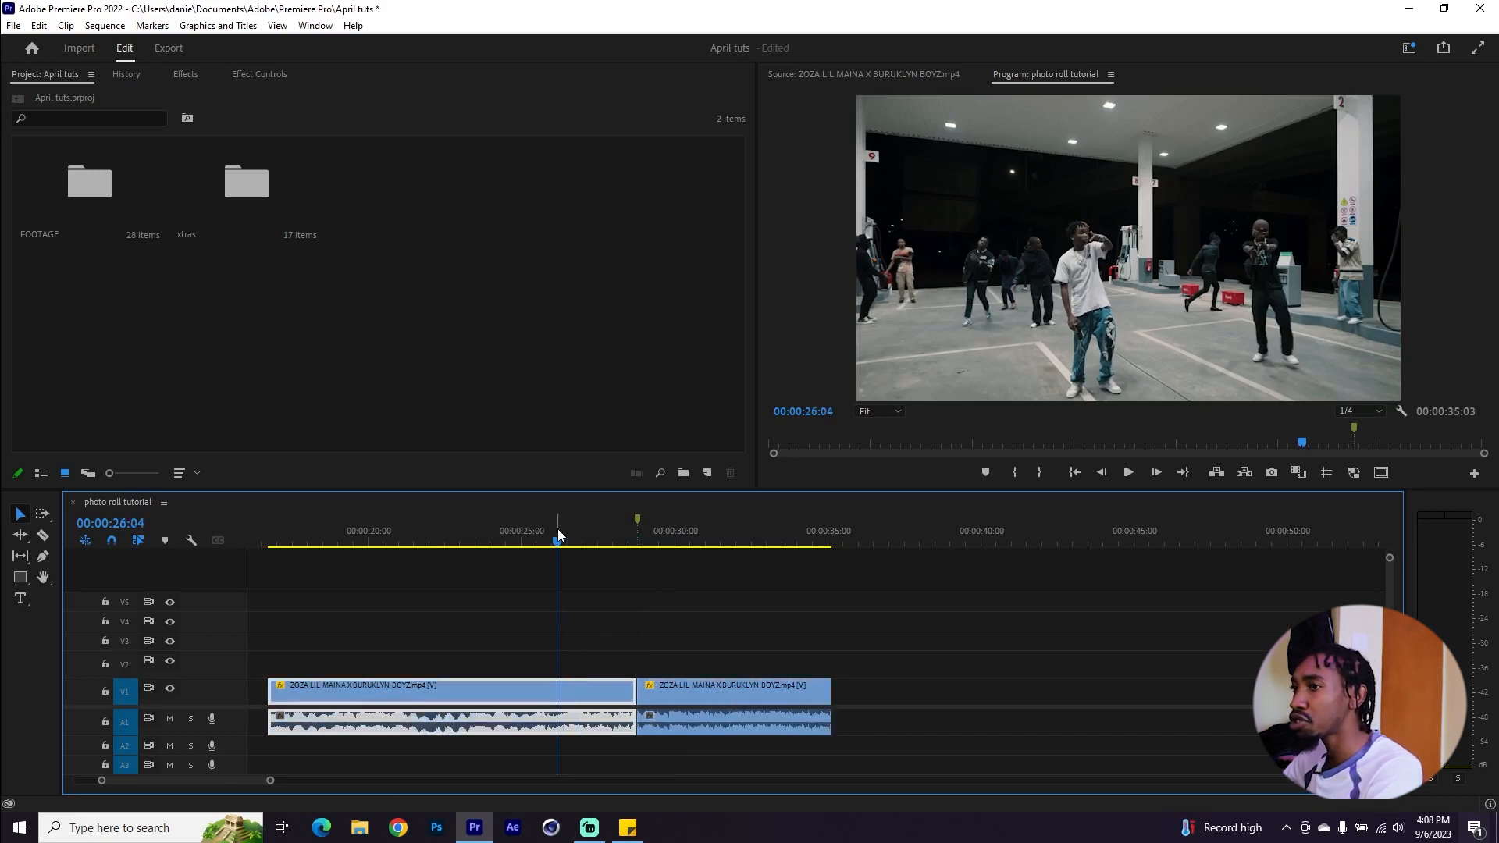
Export the frame at 00:00:24:22 of the photo roll tutorial sequence as a JPEG still, imported into the project
drag(563, 544, 519, 541)
scroll(534, 583, up, 2)
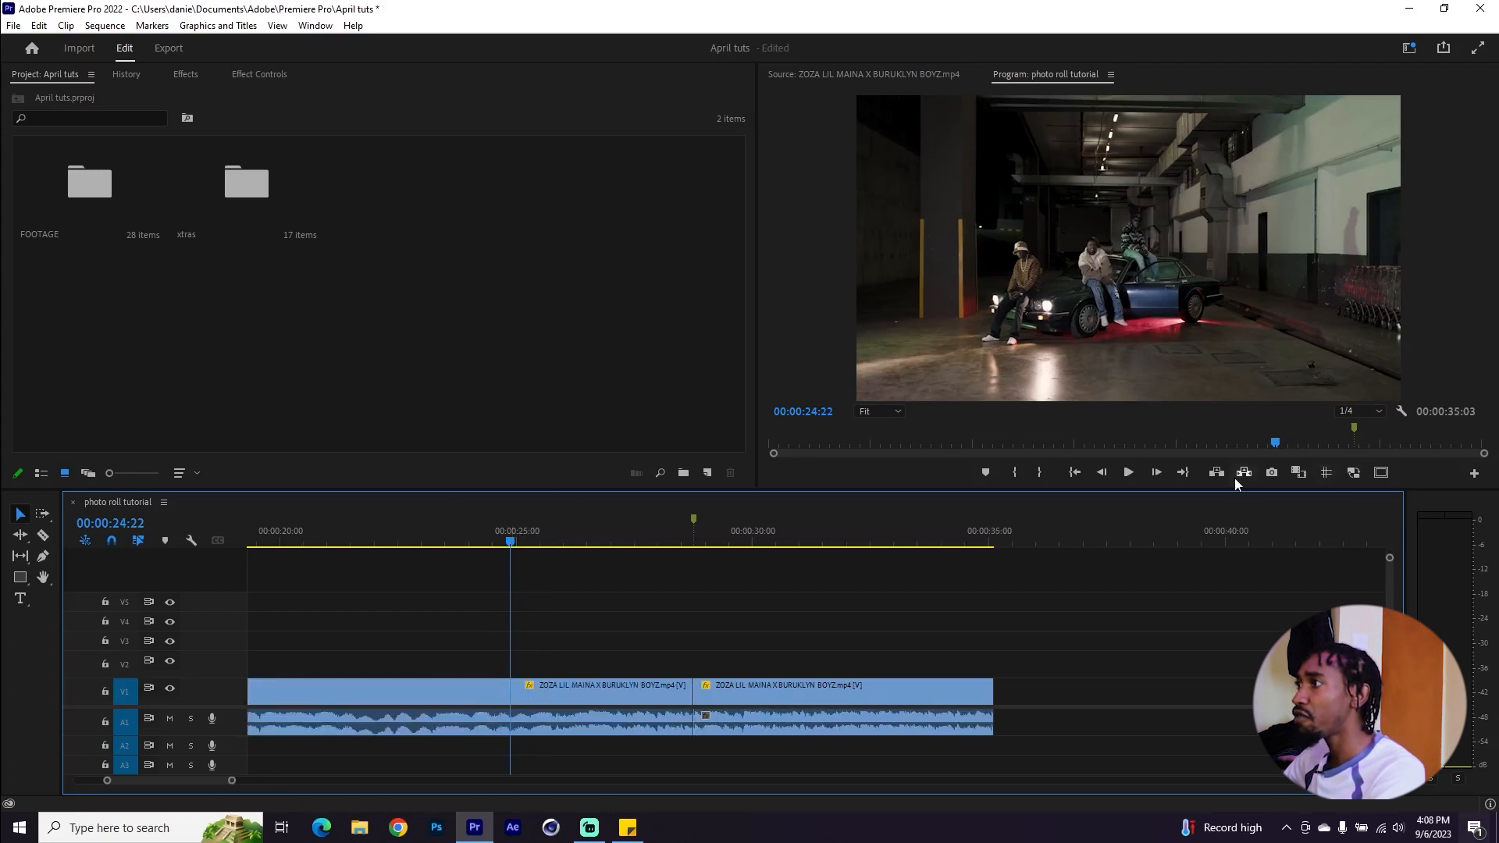
click(1475, 476)
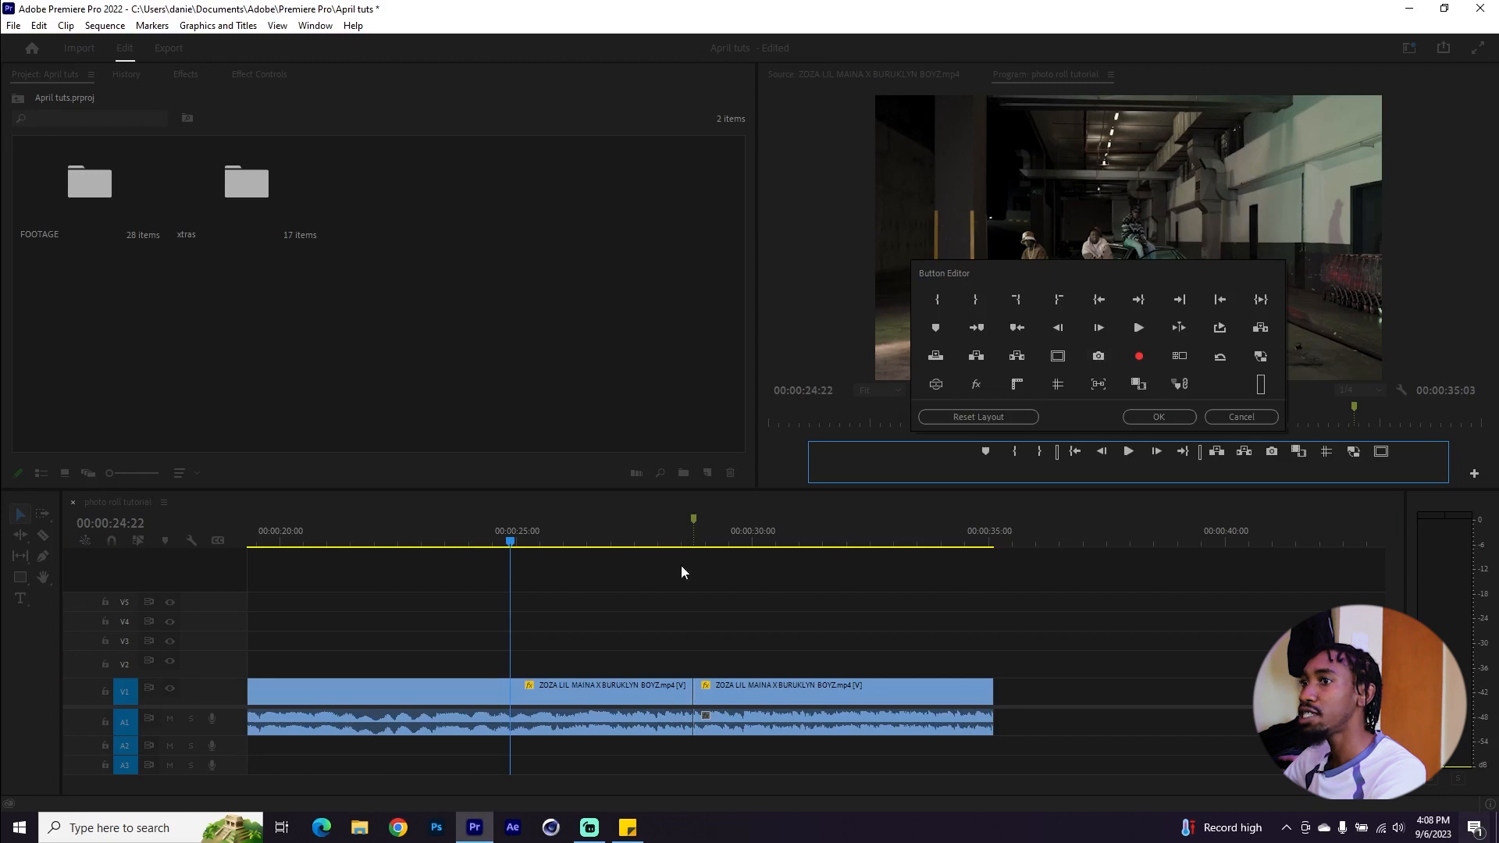
click(1159, 416)
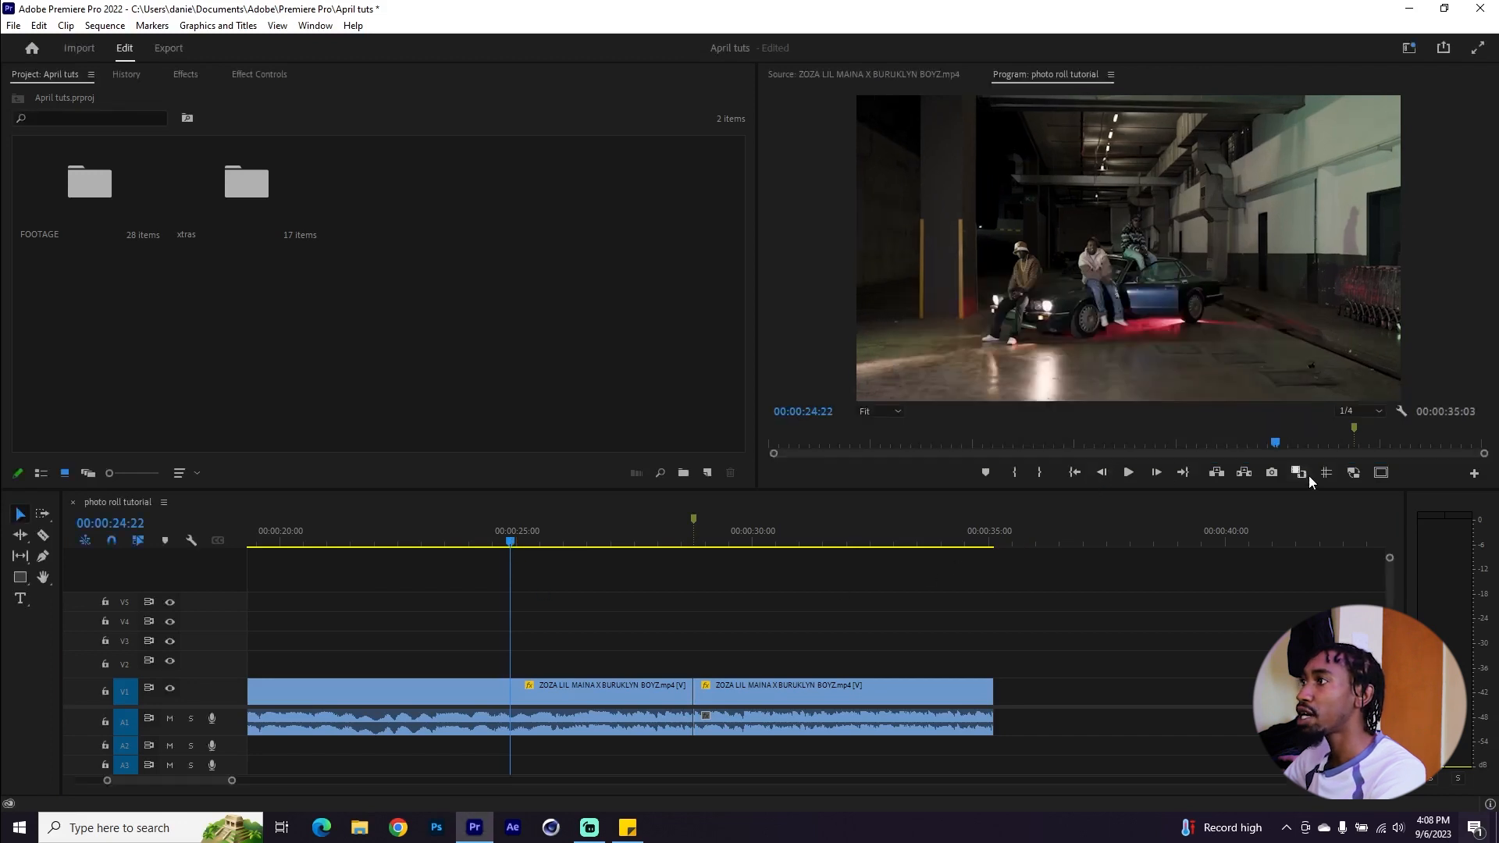
click(1272, 473)
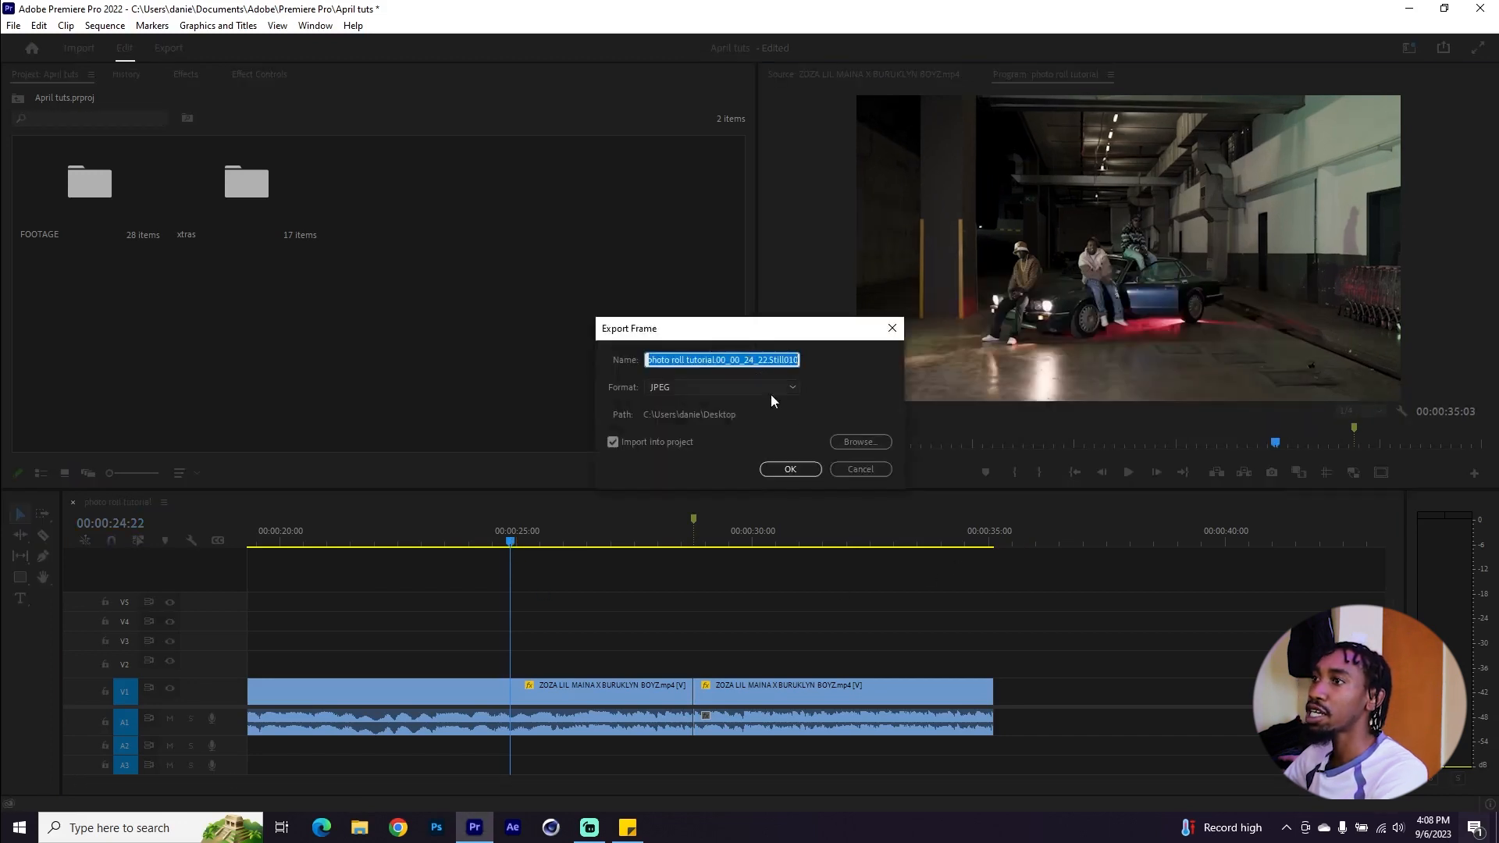
click(785, 469)
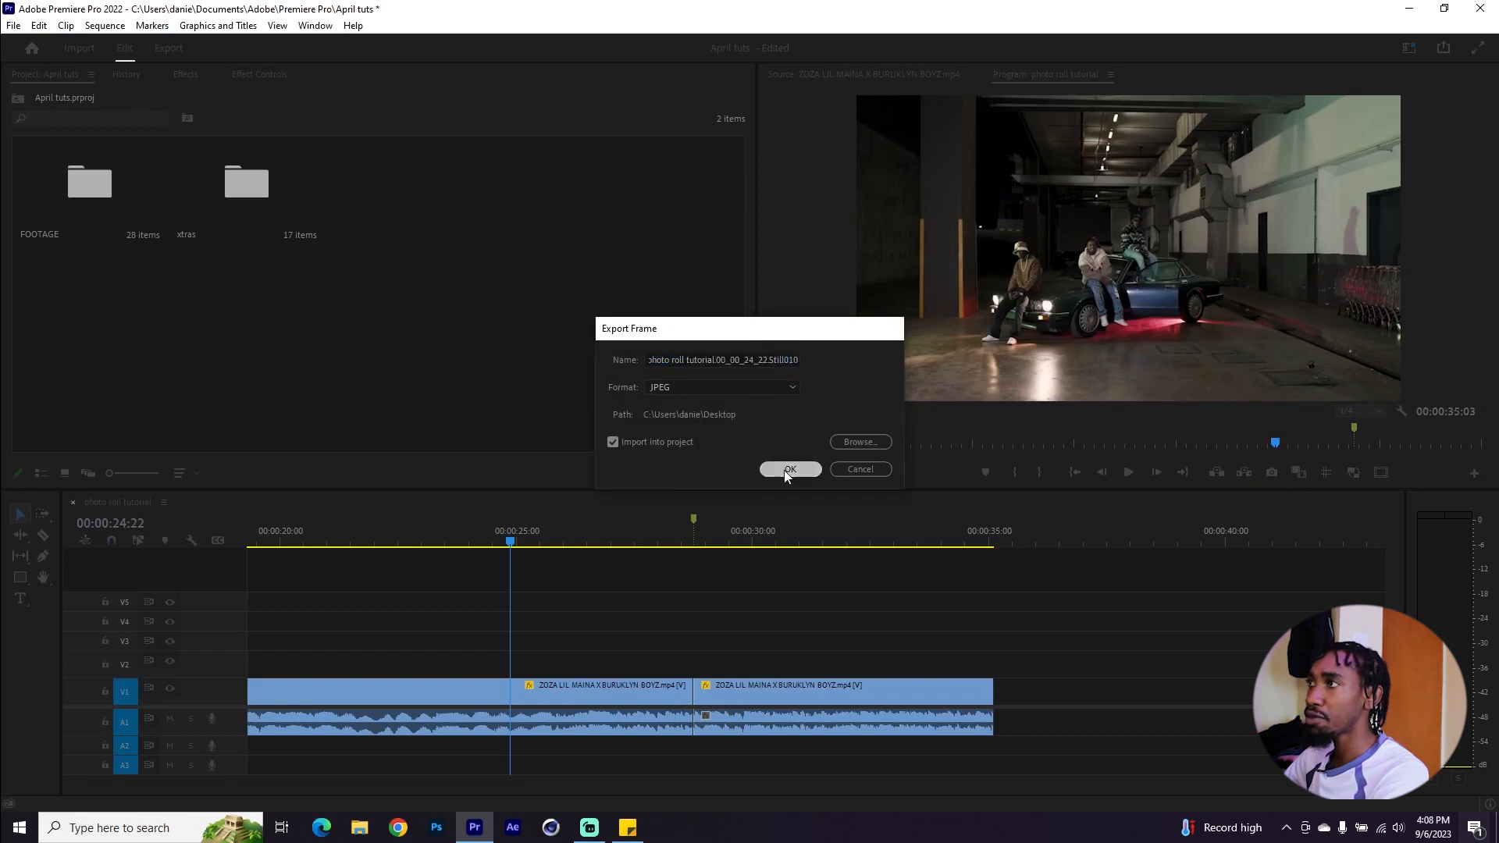
Scrub through the timeline to look for further frames to export
drag(461, 534, 362, 539)
key(minus)
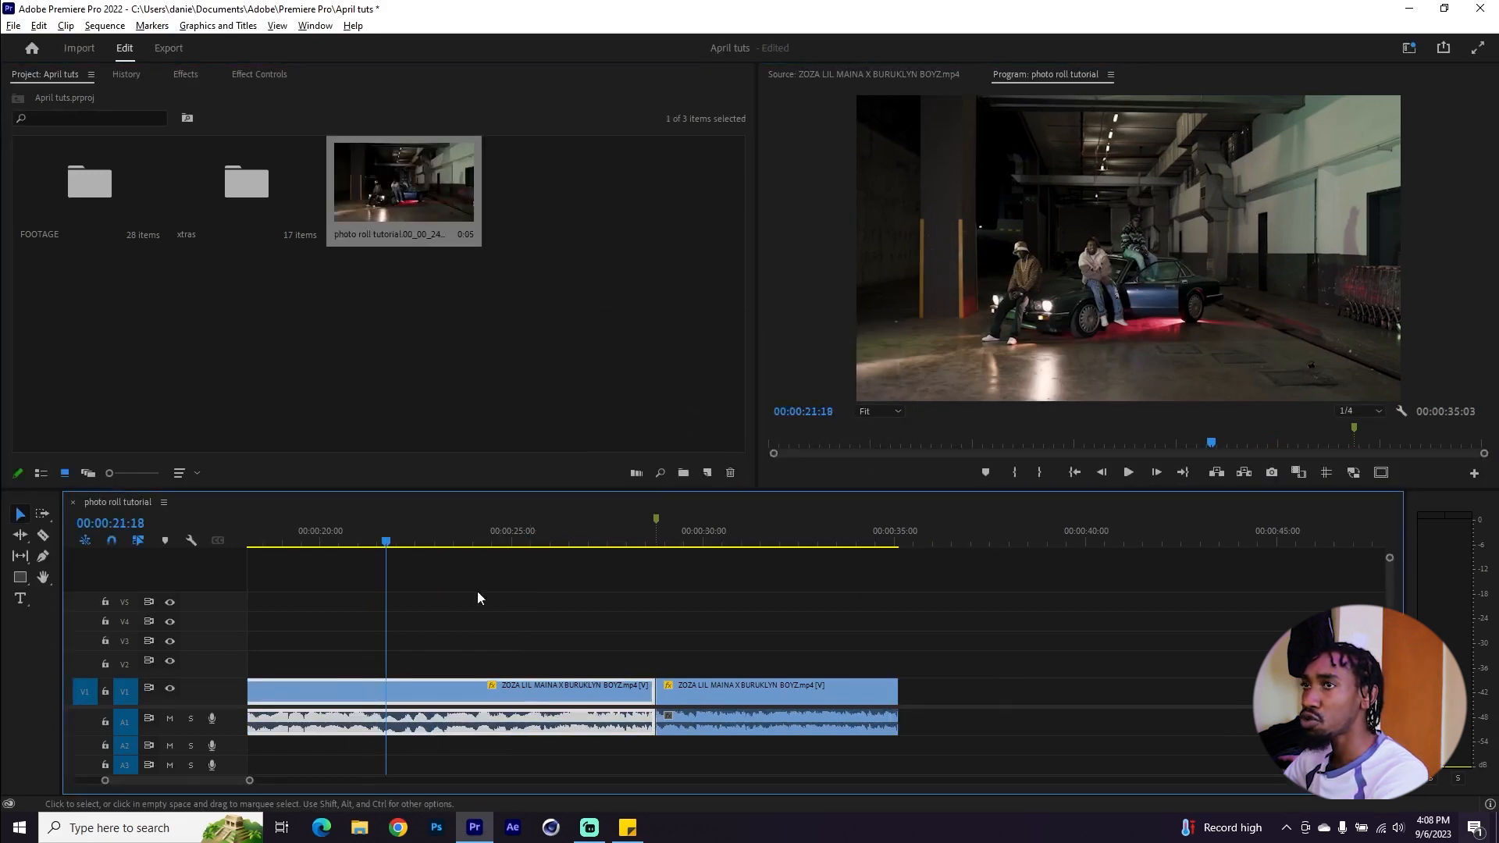
key(equal)
scroll(469, 588, up, 3)
click(454, 539)
drag(458, 539, 658, 542)
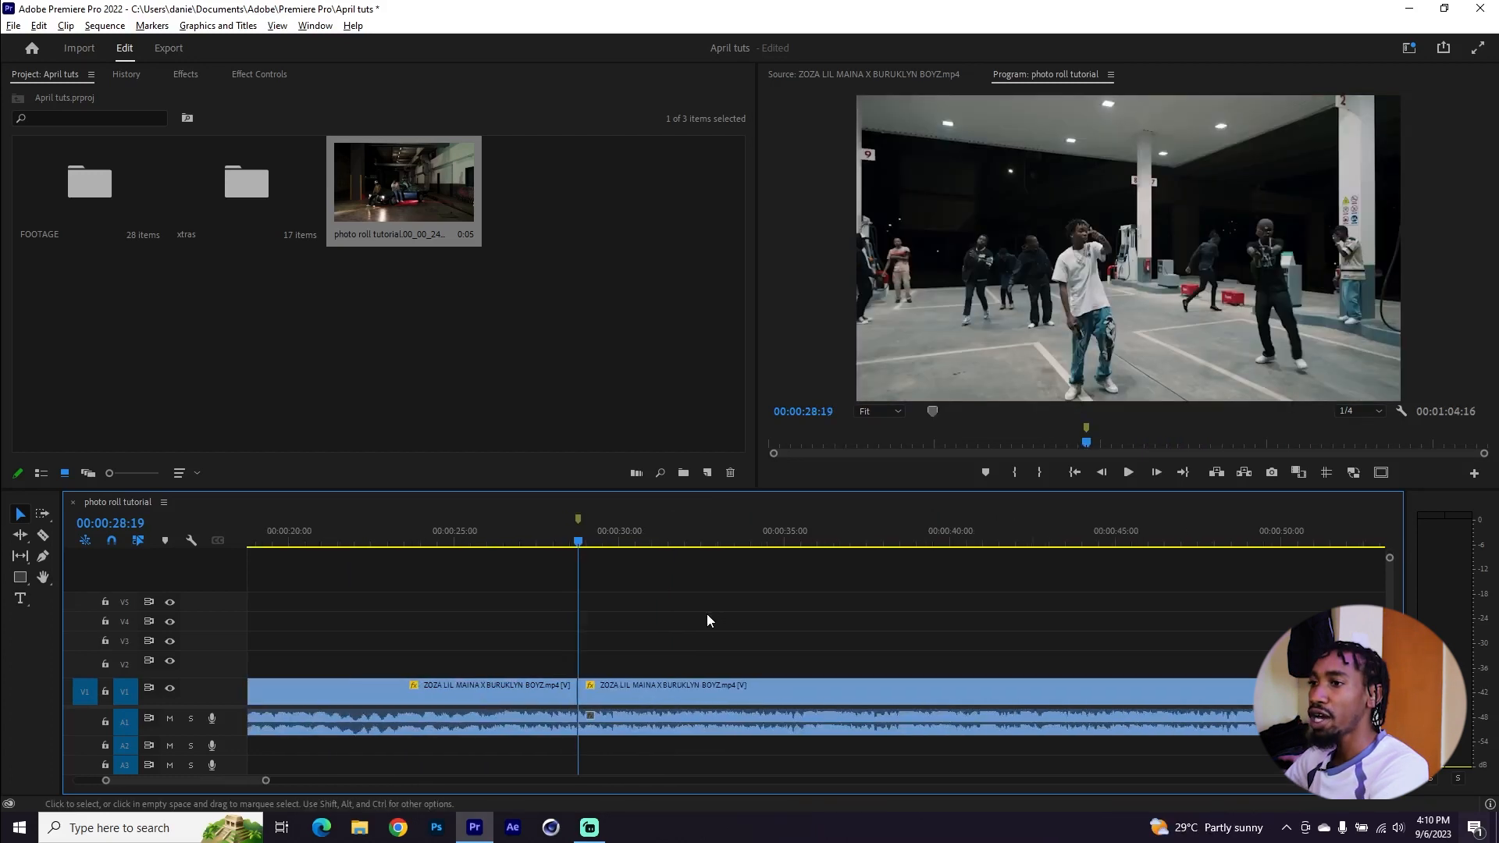
scroll(706, 613, up, 1)
click(785, 537)
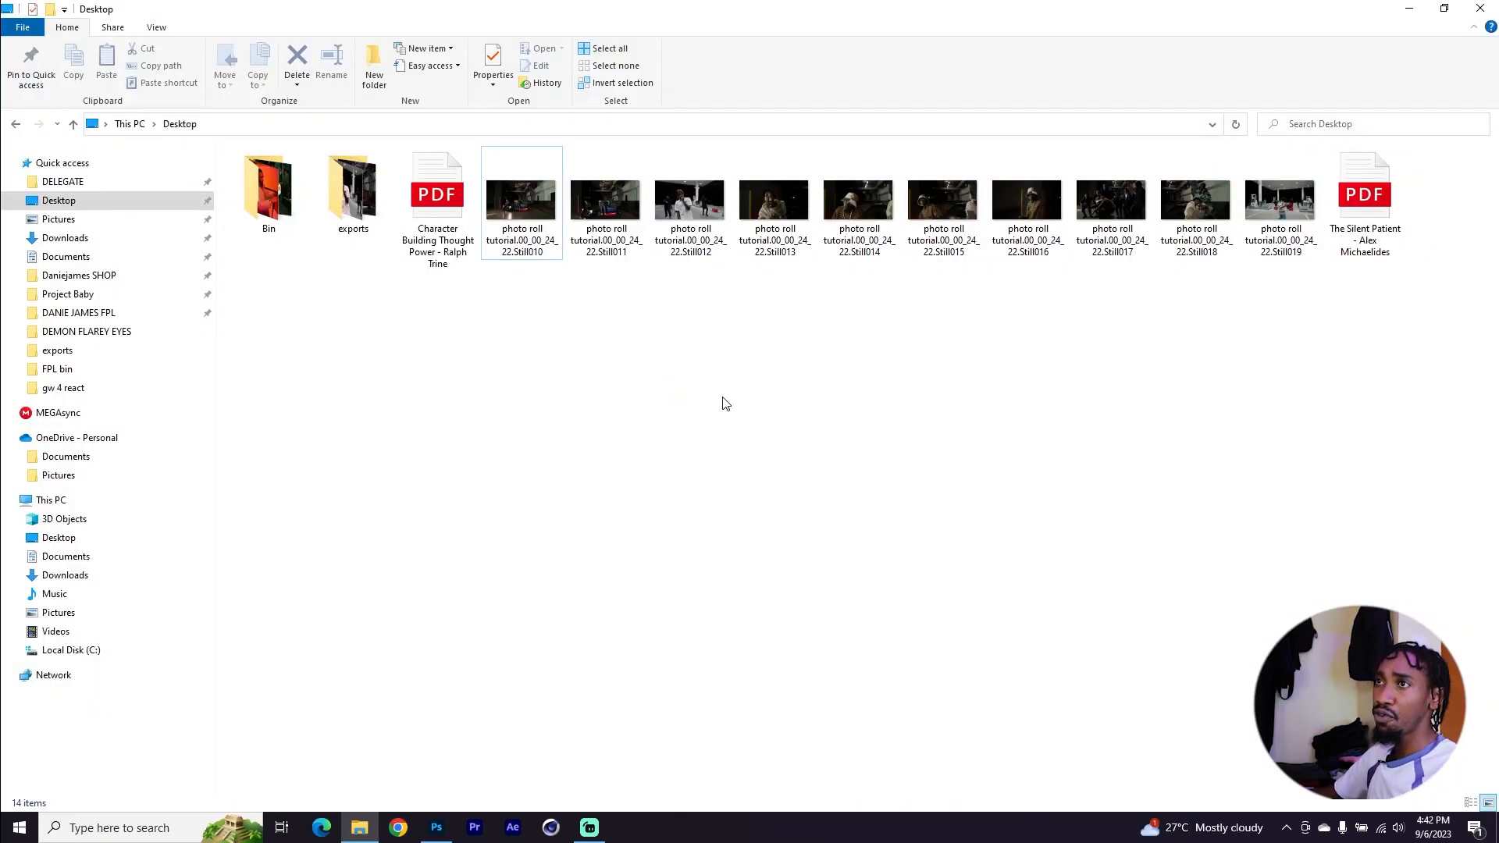
Open the first exported still and browse through the other exported frames in the image viewer
double_click(539, 205)
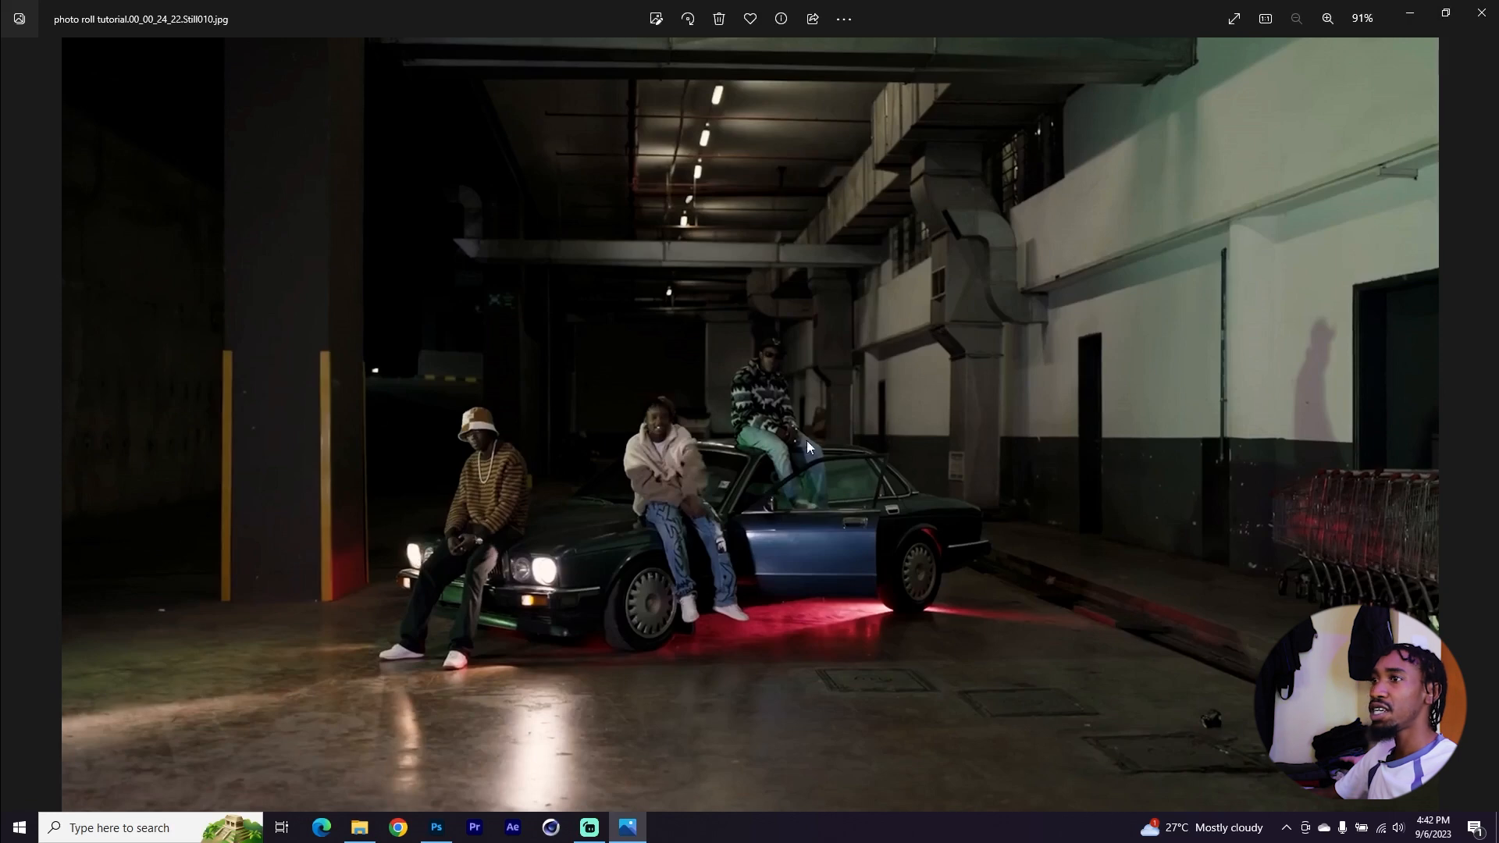
key(Right)
key(Right)
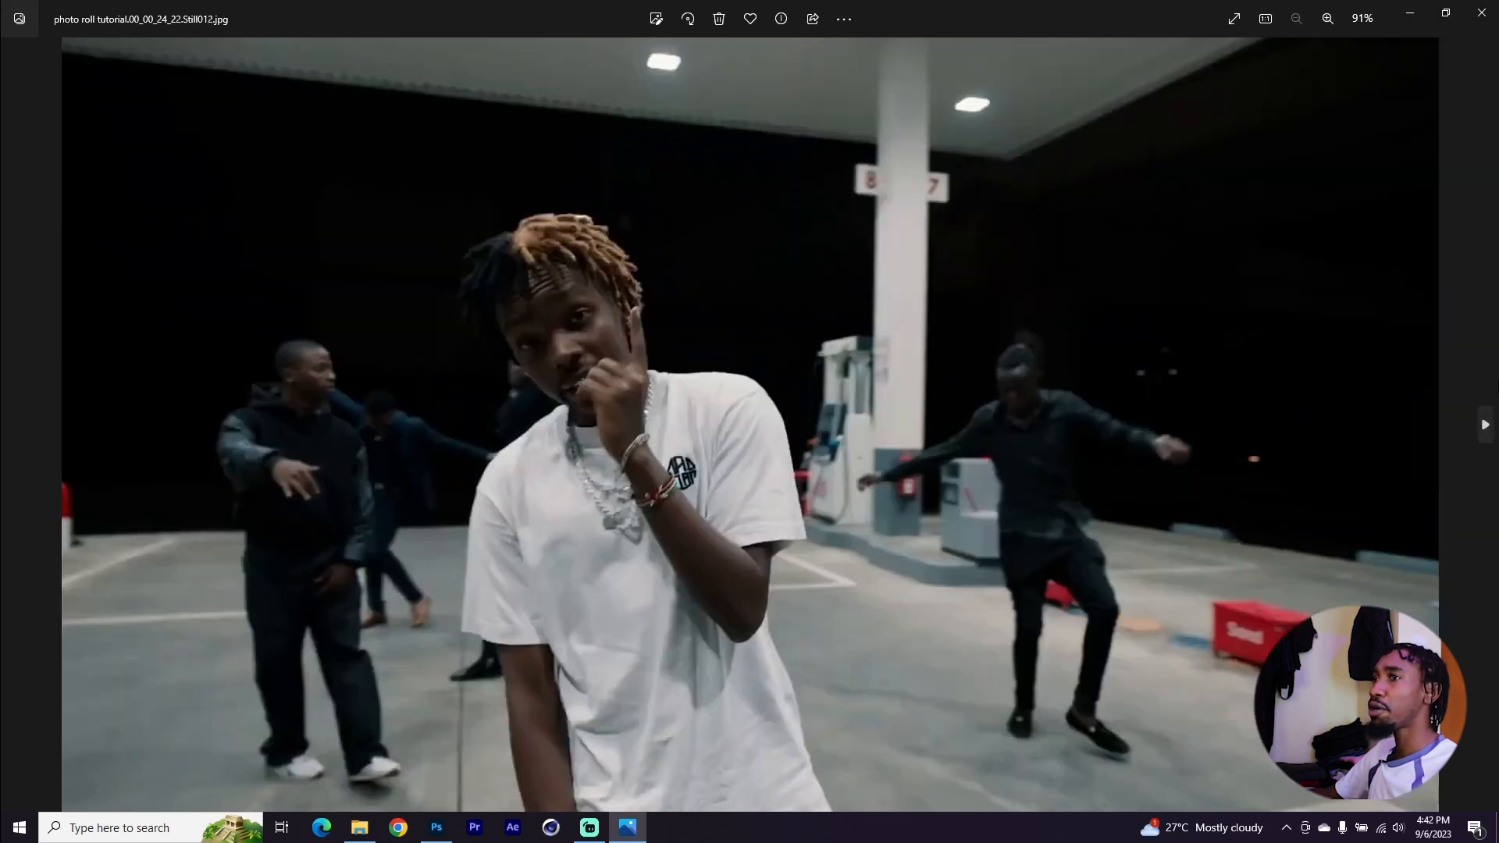
key(Right)
click(1485, 426)
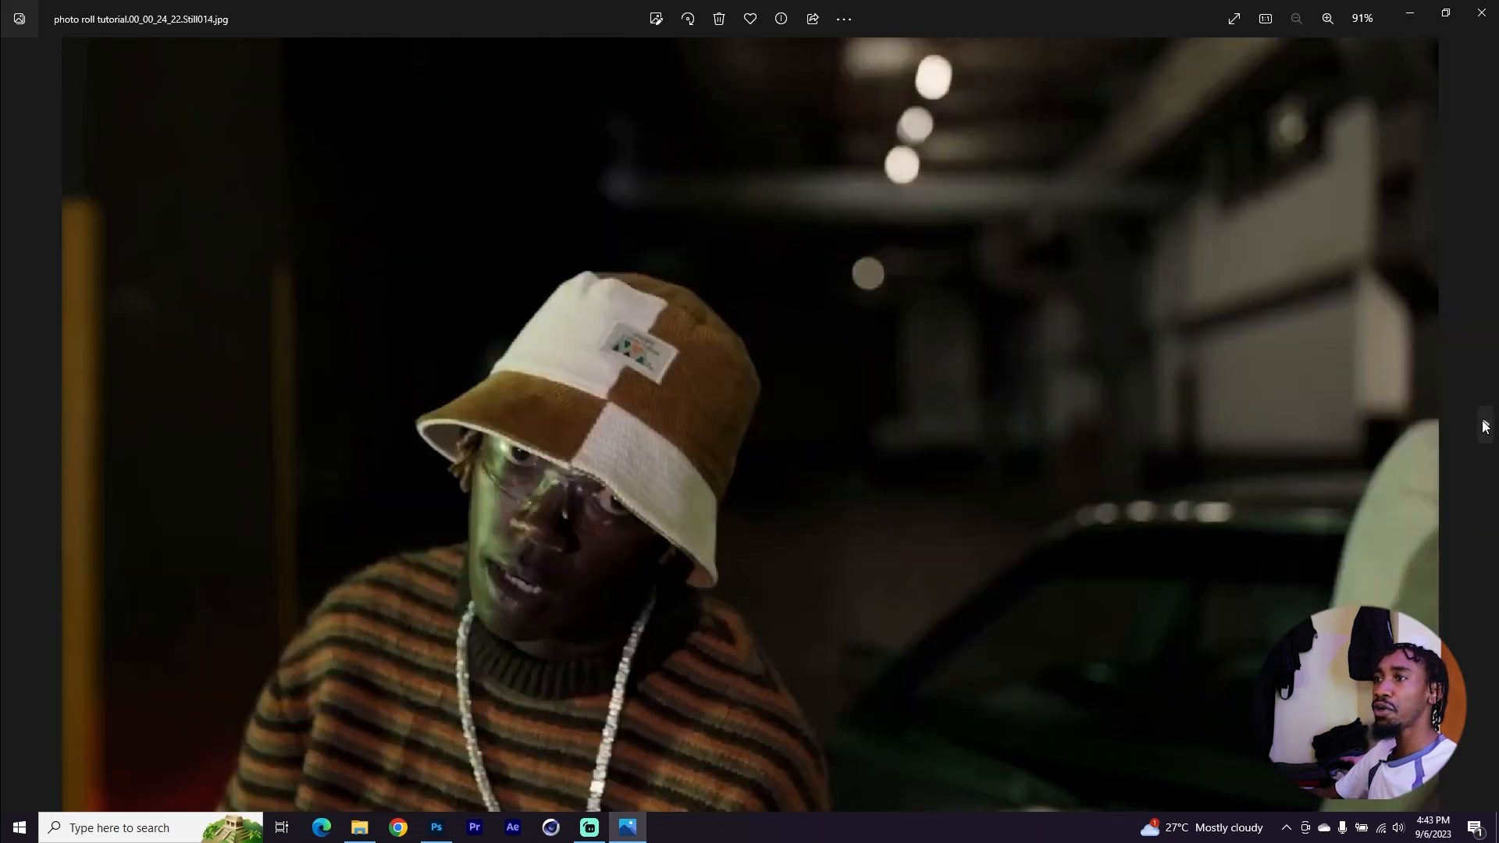
click(1485, 426)
click(1485, 426)
click(1485, 426)
click(1485, 426)
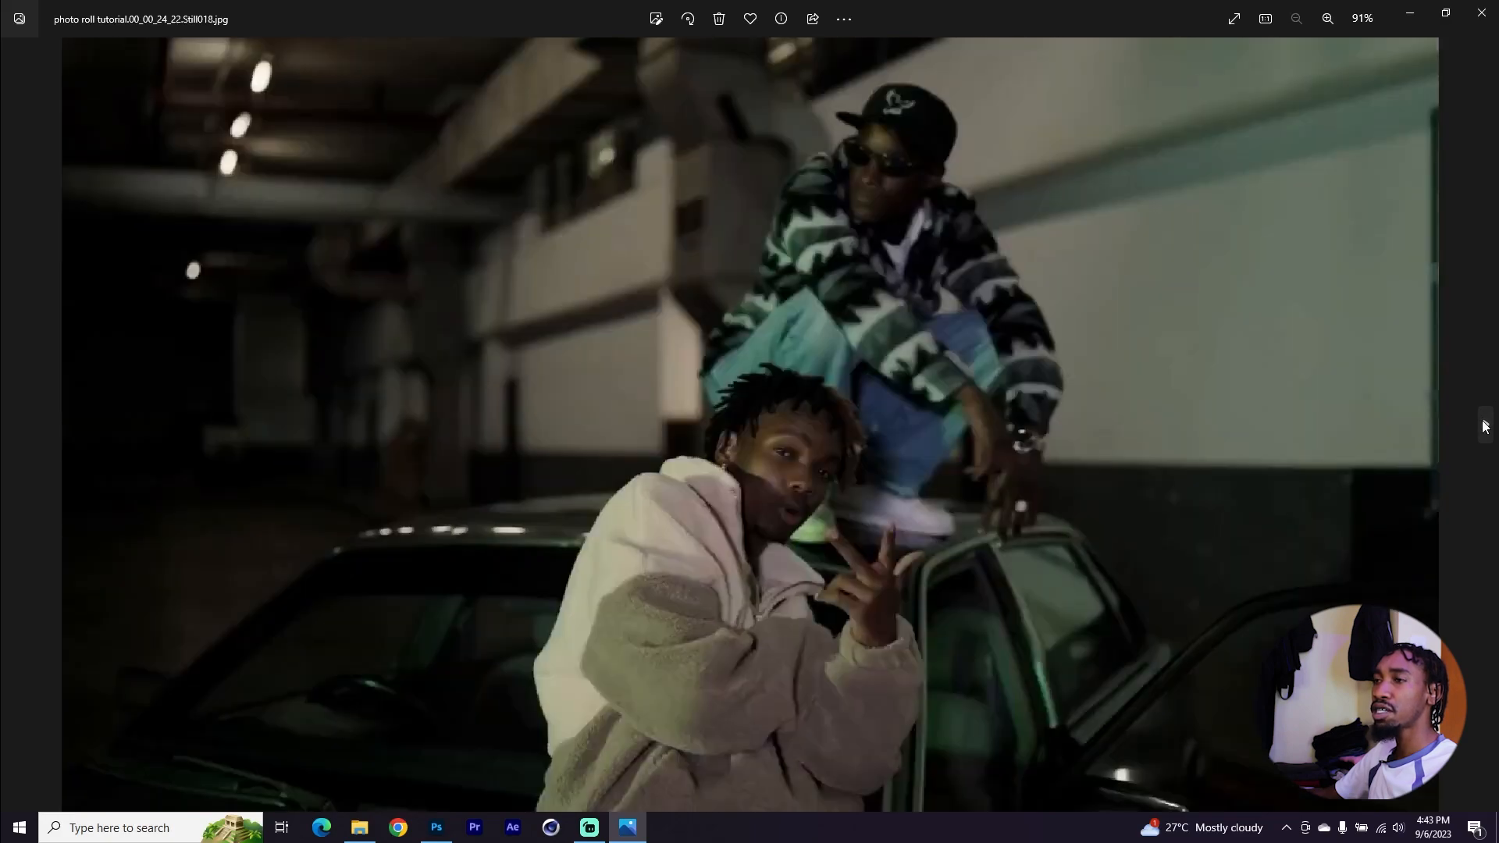
click(1485, 426)
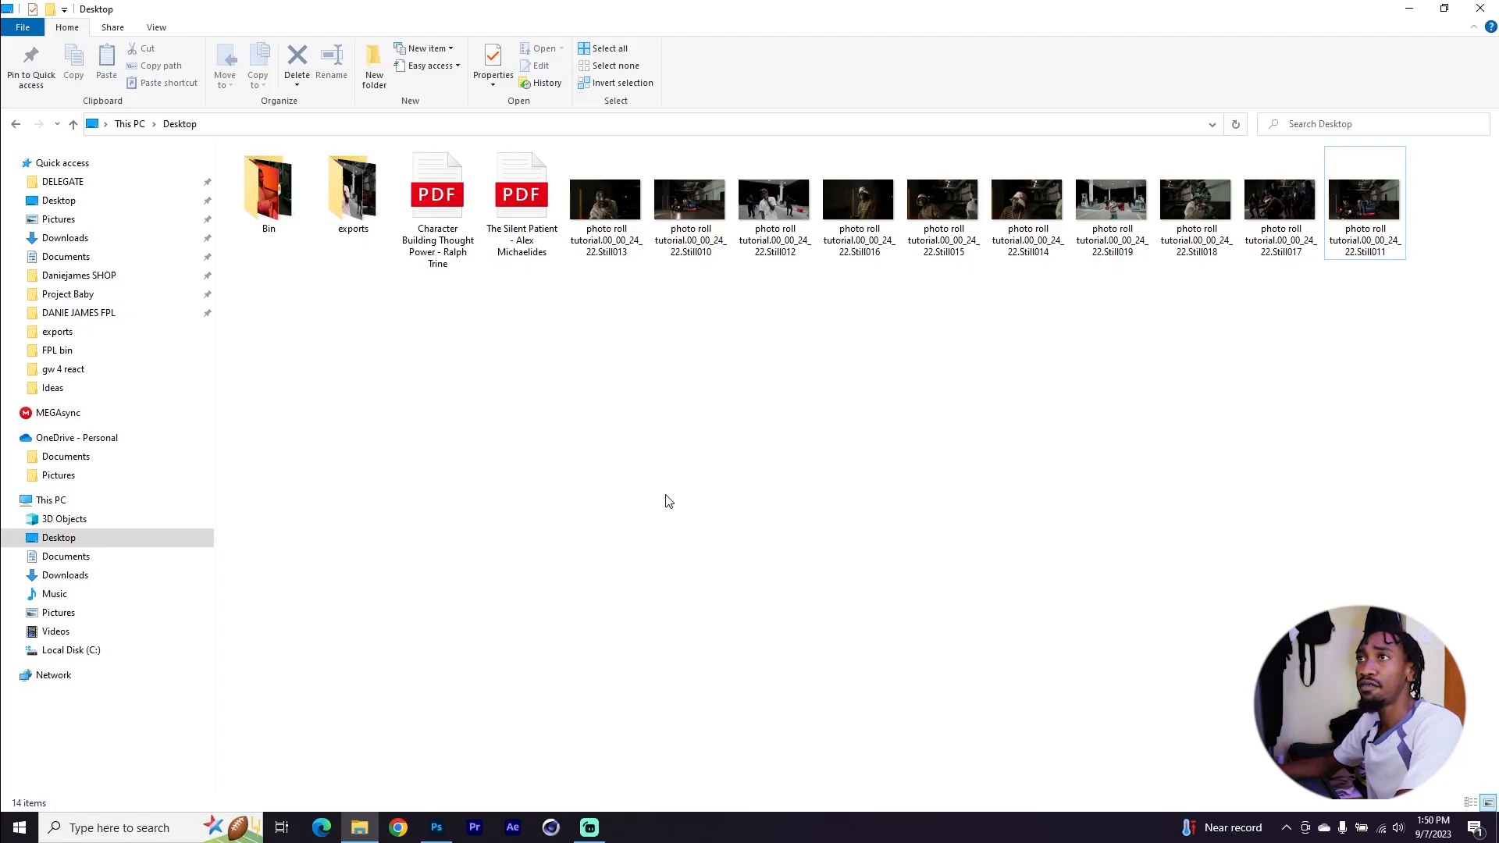
Switch the Desktop folder view to large icons
right_click(670, 382)
mouse_move(691, 399)
click(897, 397)
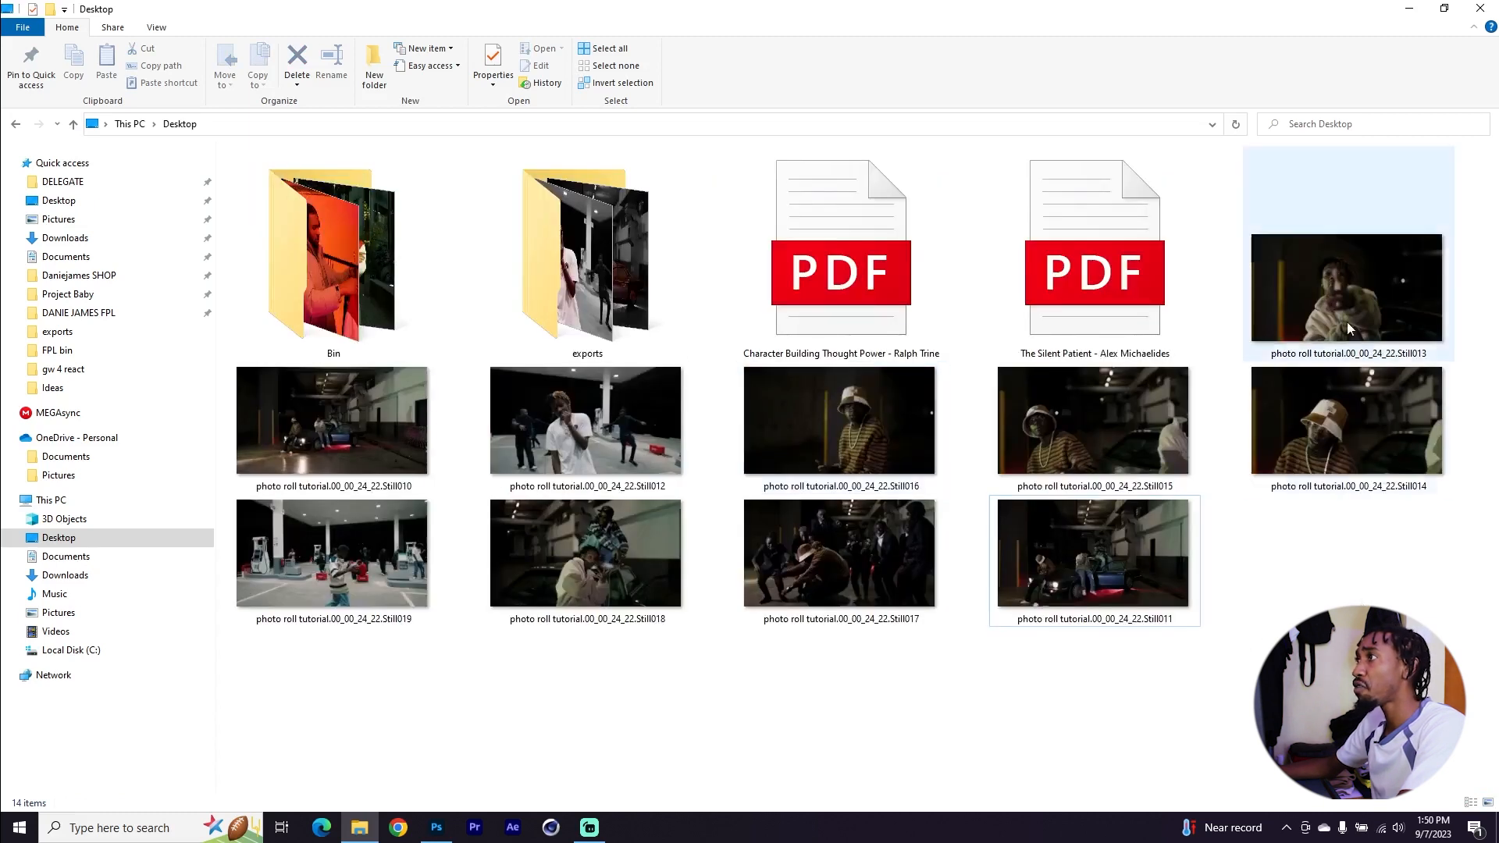
Open the Still013 image in Adobe Photoshop
click(1330, 305)
right_click(1298, 283)
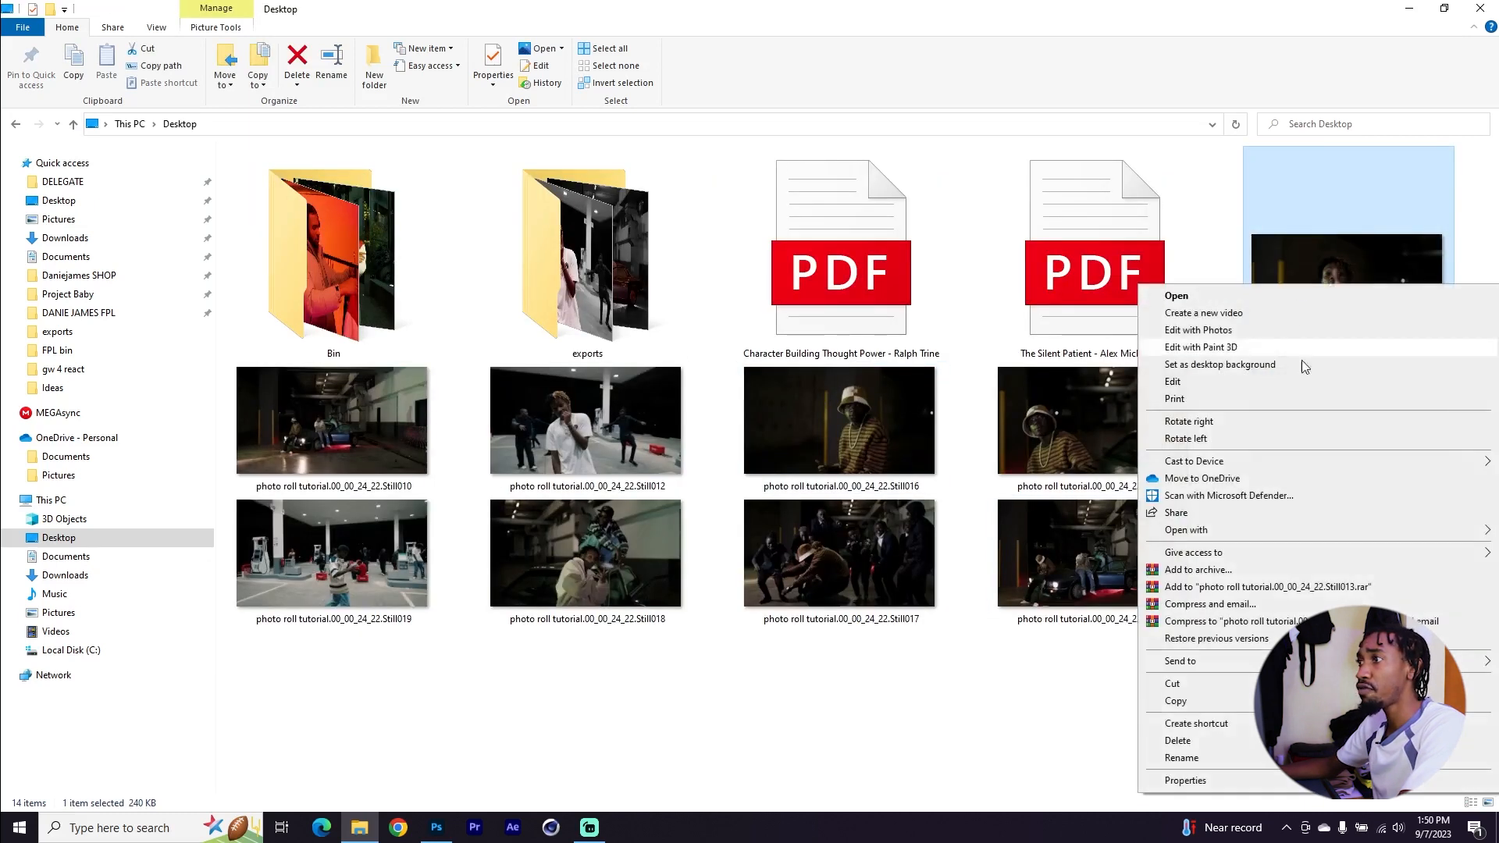
mouse_move(1195, 537)
click(1052, 535)
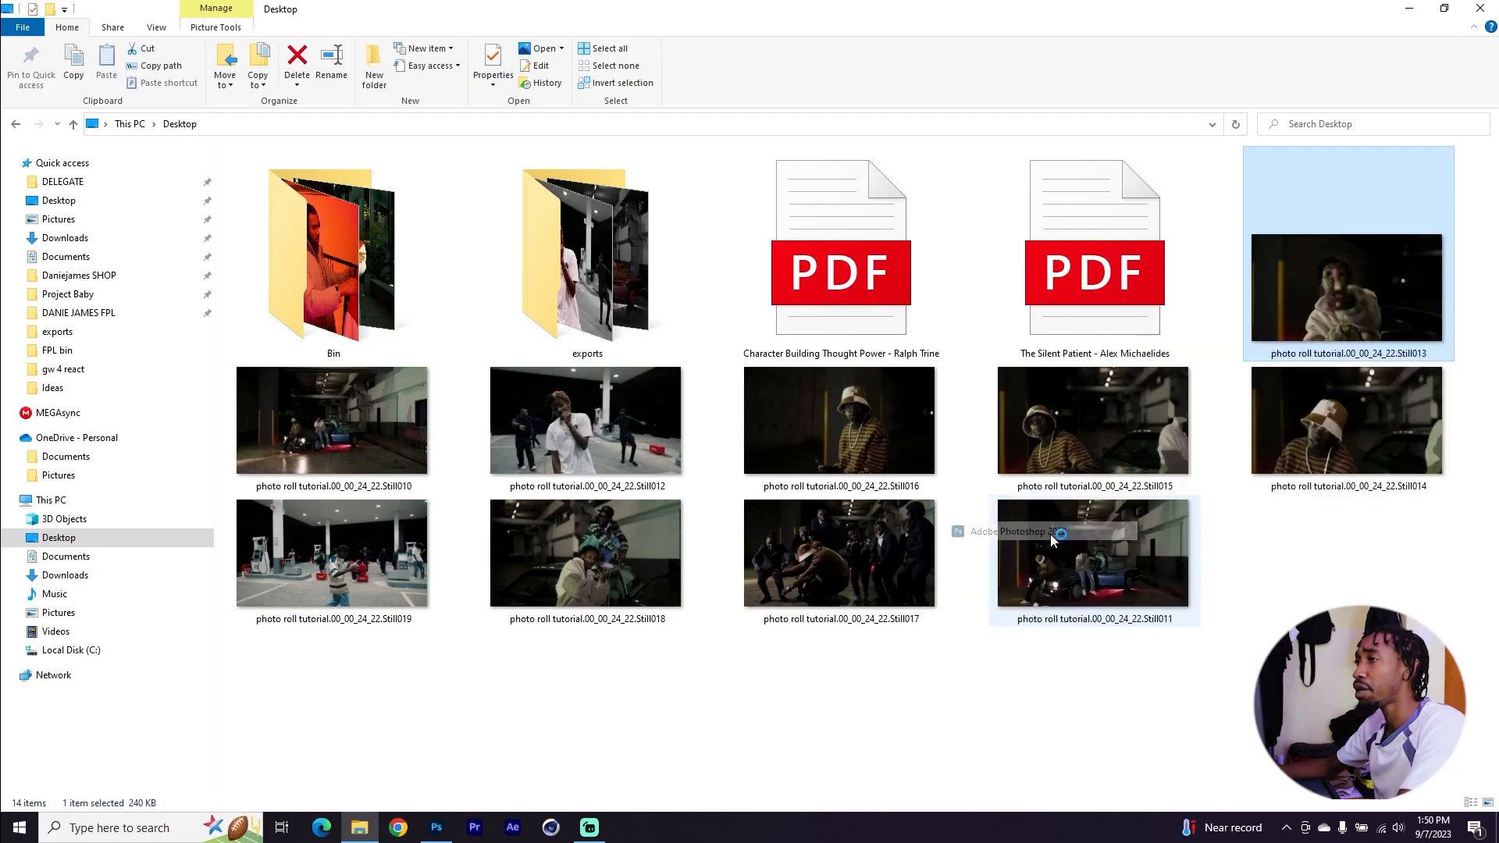
scroll(831, 453, down, 2)
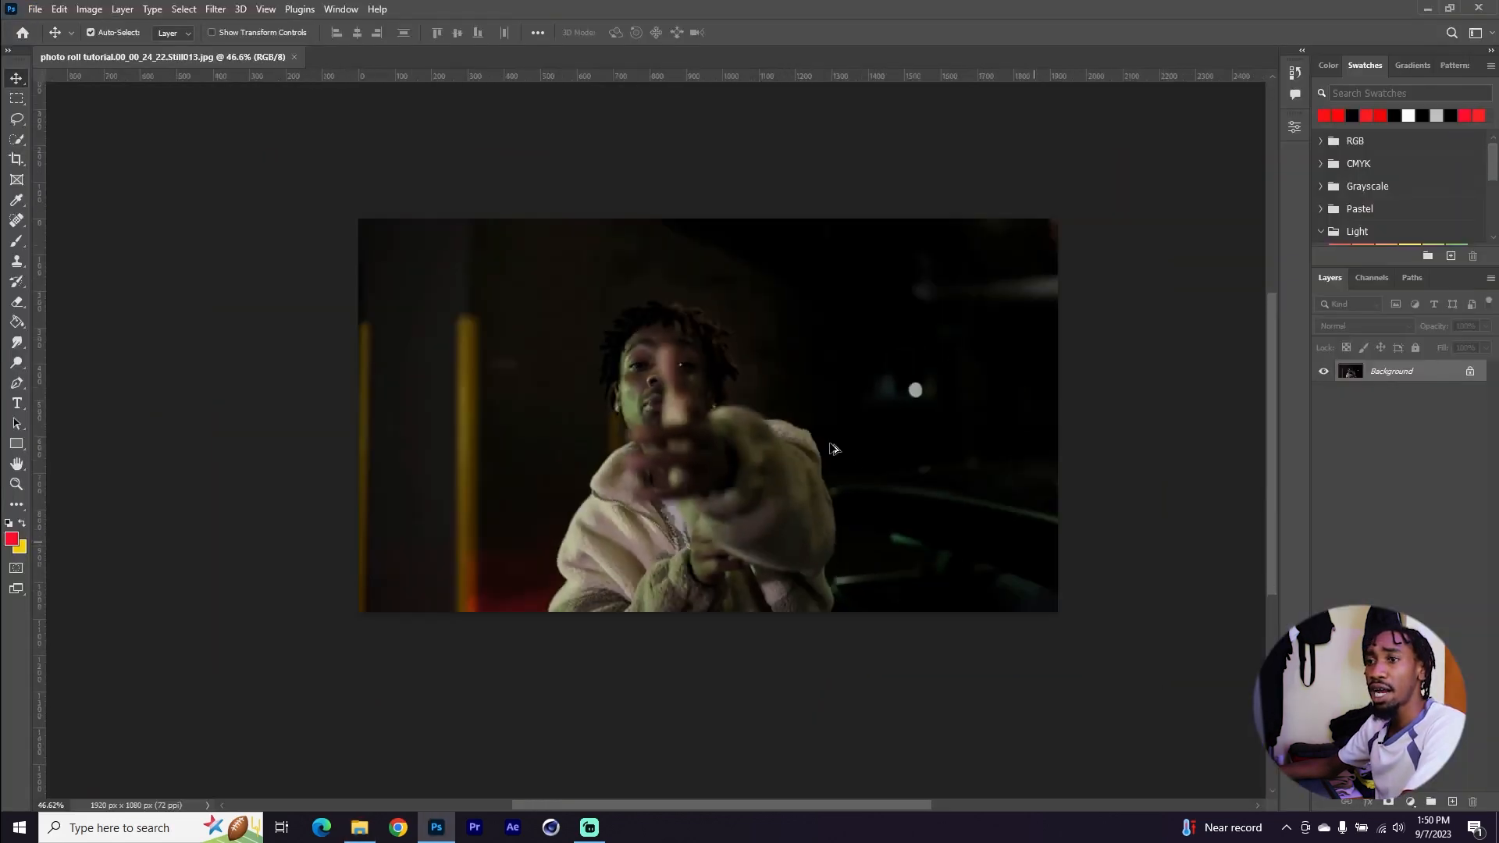
Drag five selected stills (Still011, 012, 016, 018, 019) into the Photoshop document as layers
click(358, 830)
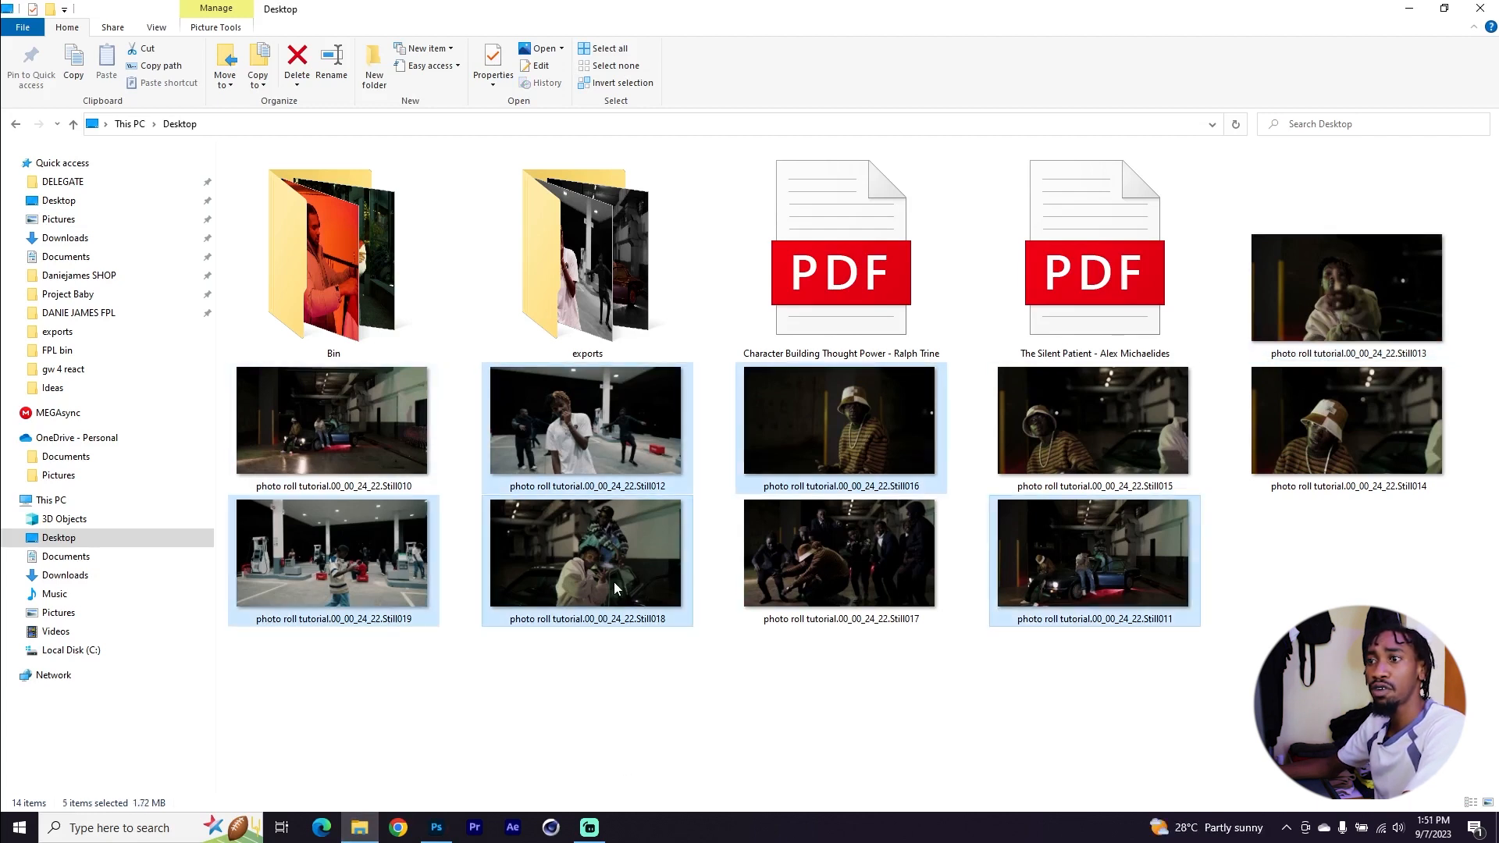
drag(613, 581, 644, 490)
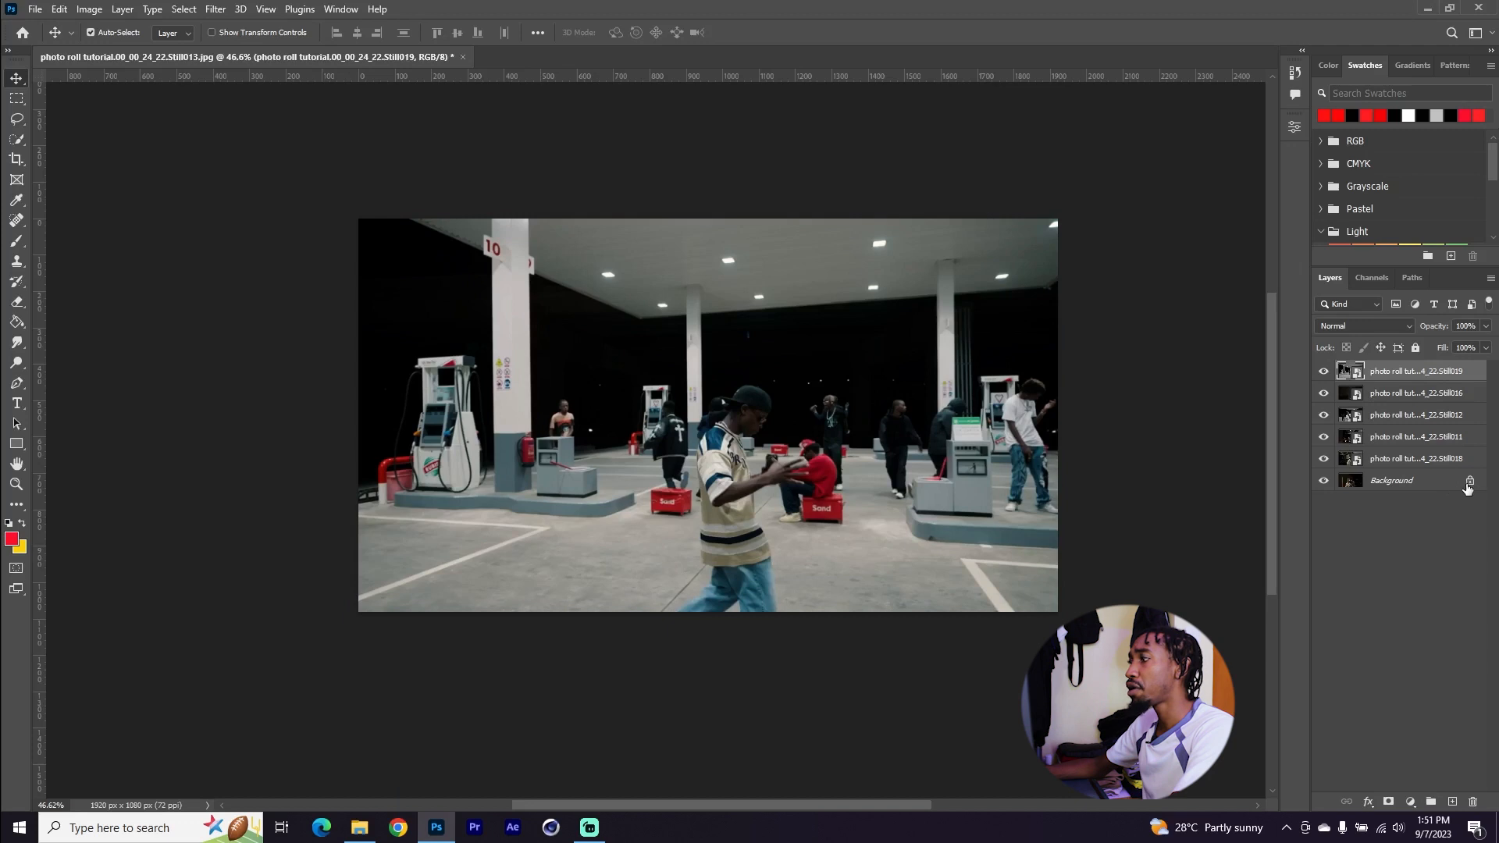
Unlock the background layer and rasterize the five imported still layers
click(1470, 488)
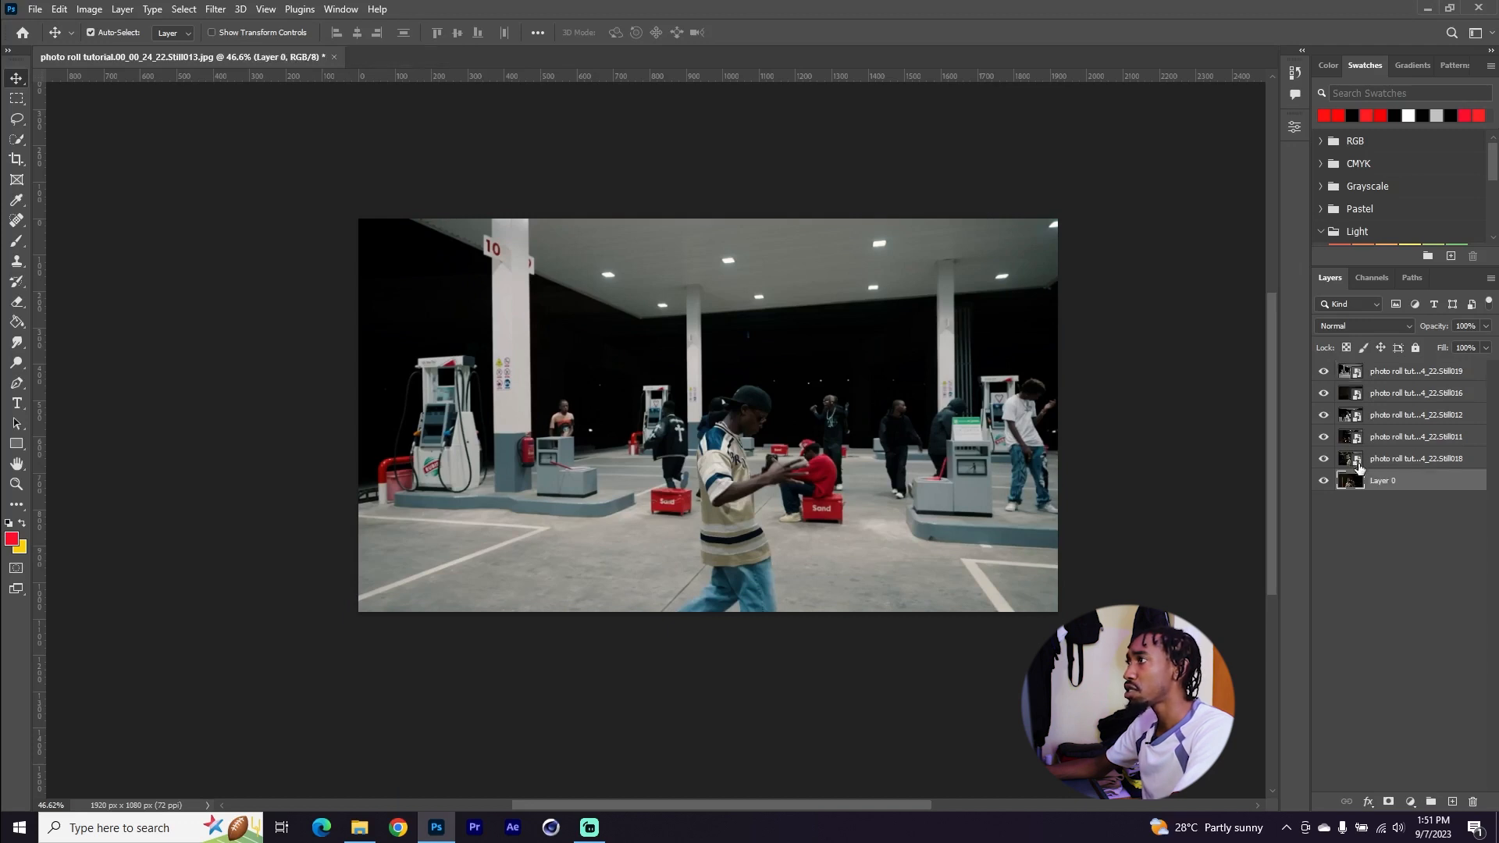
click(1425, 465)
shift+click(1419, 373)
right_click(1418, 375)
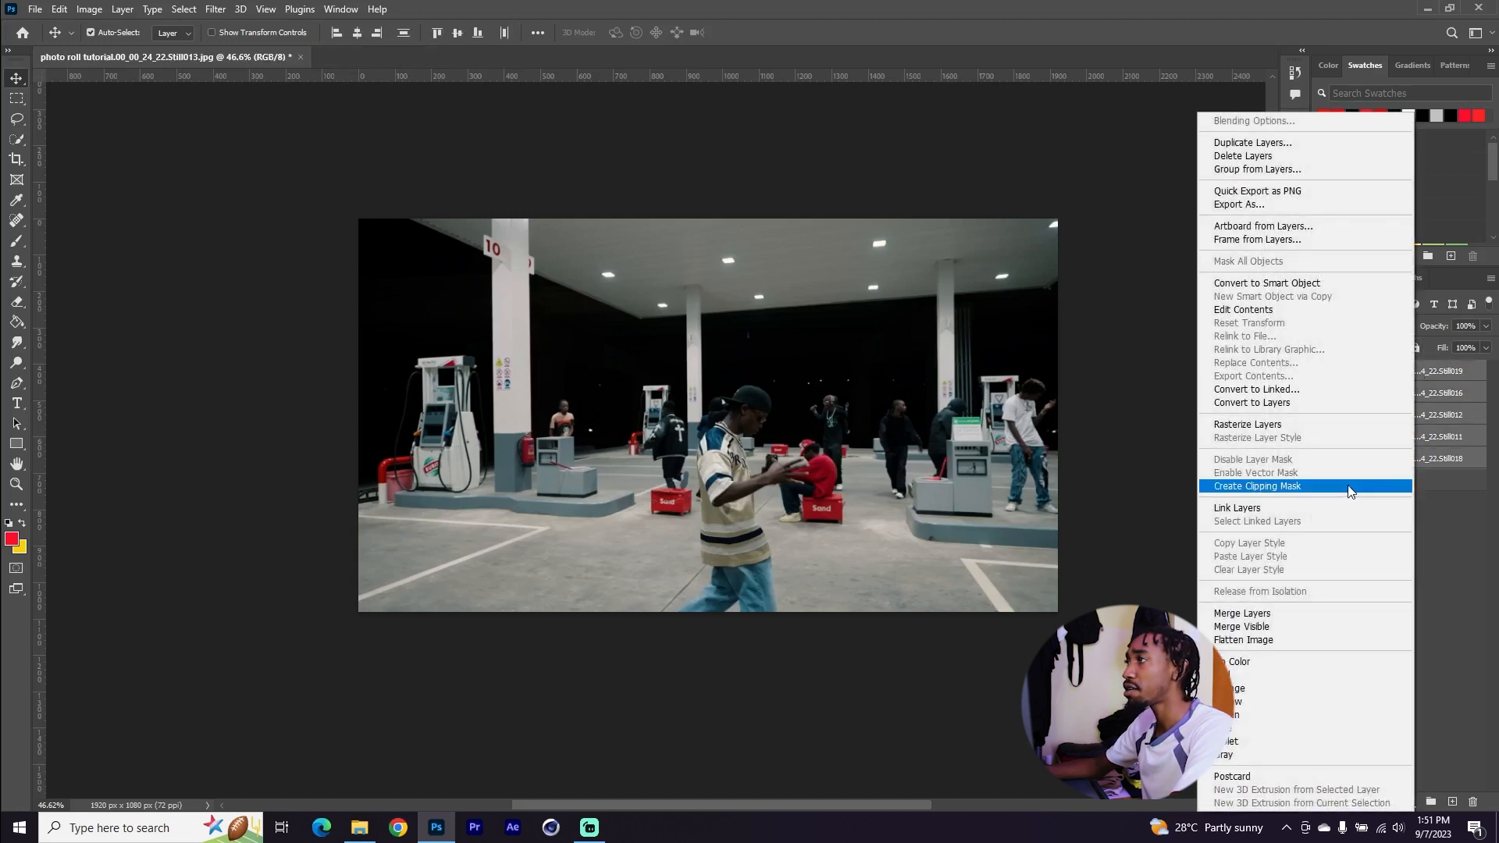
click(1291, 423)
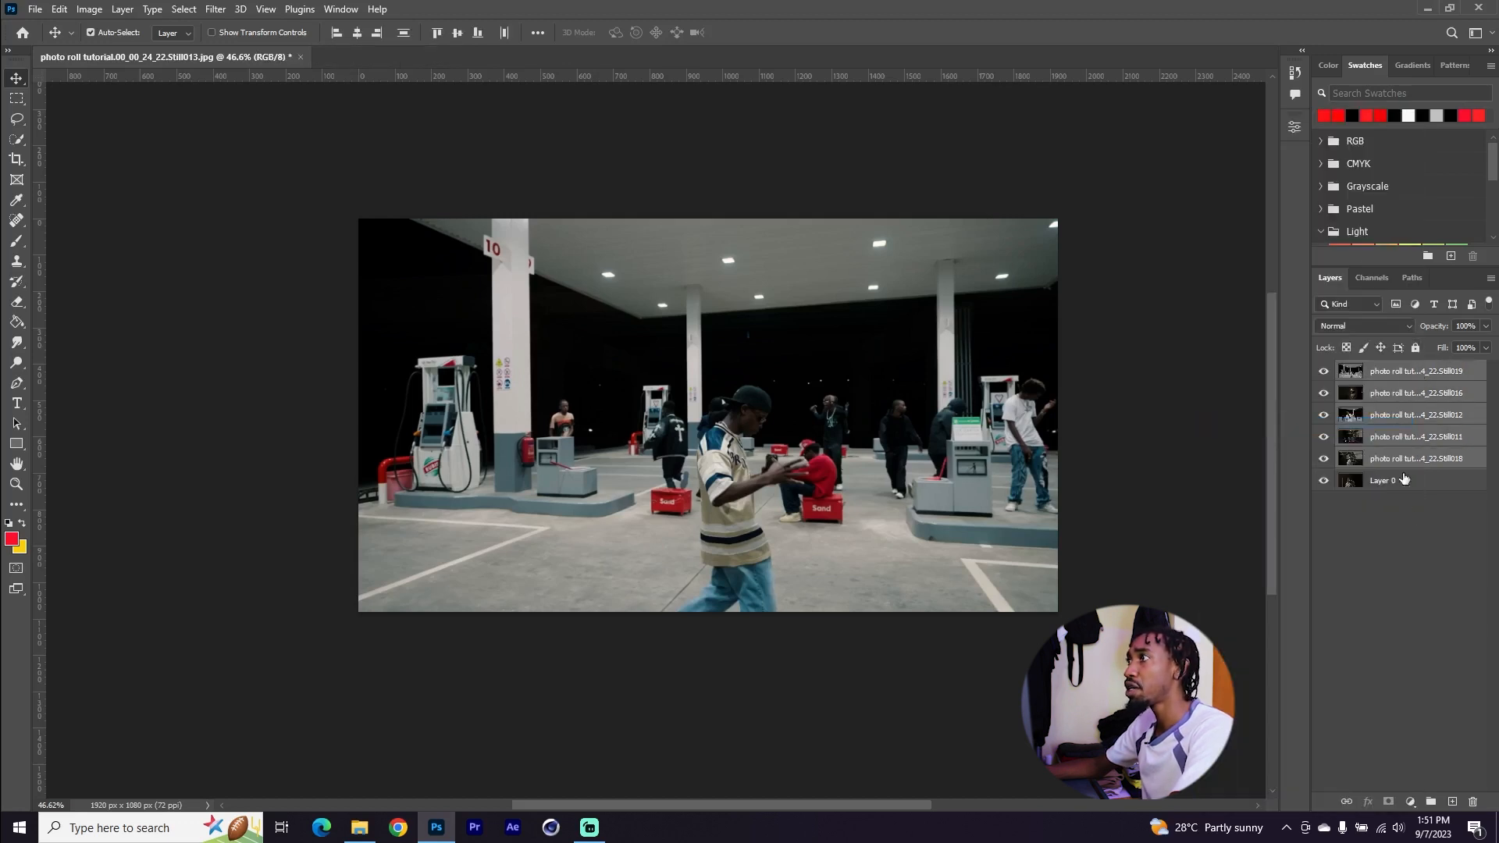
Hide the five still layers and select Layer 0
click(1421, 522)
drag(1324, 371, 1323, 461)
click(1426, 488)
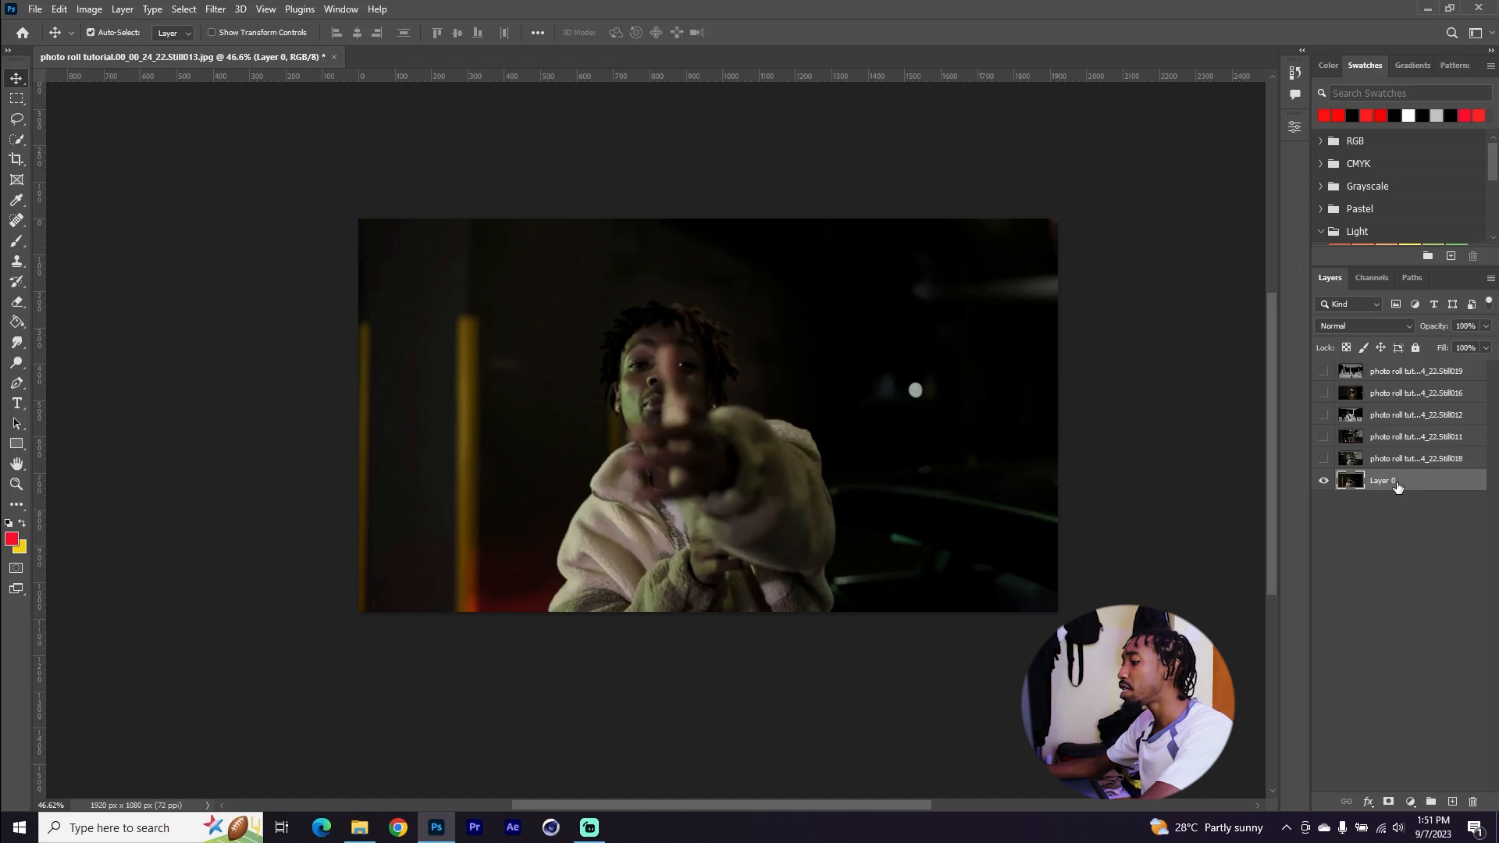
Duplicate Layer 0
key(ctrl+j)
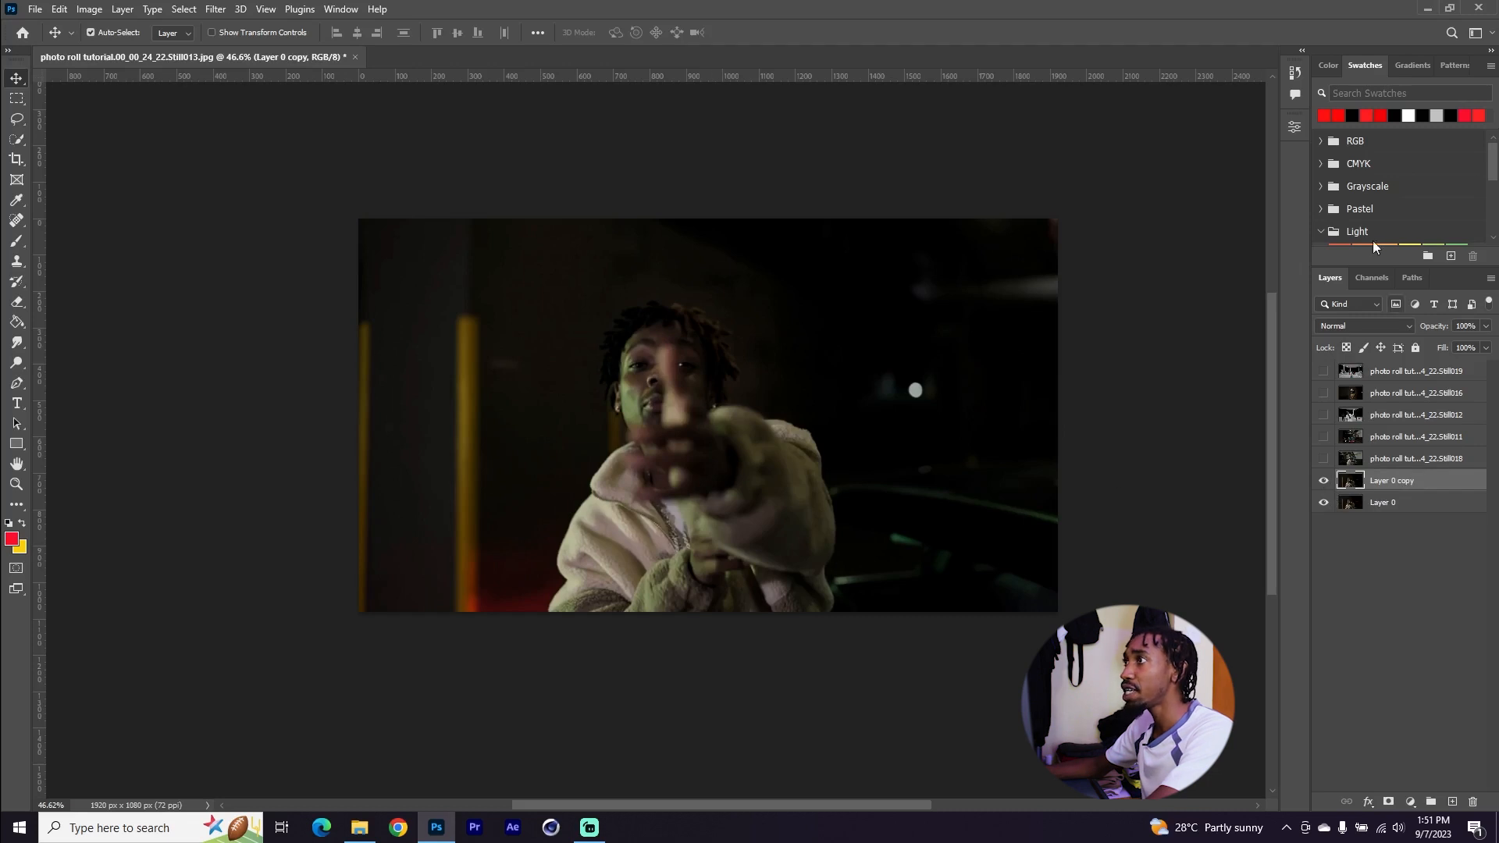
click(1294, 127)
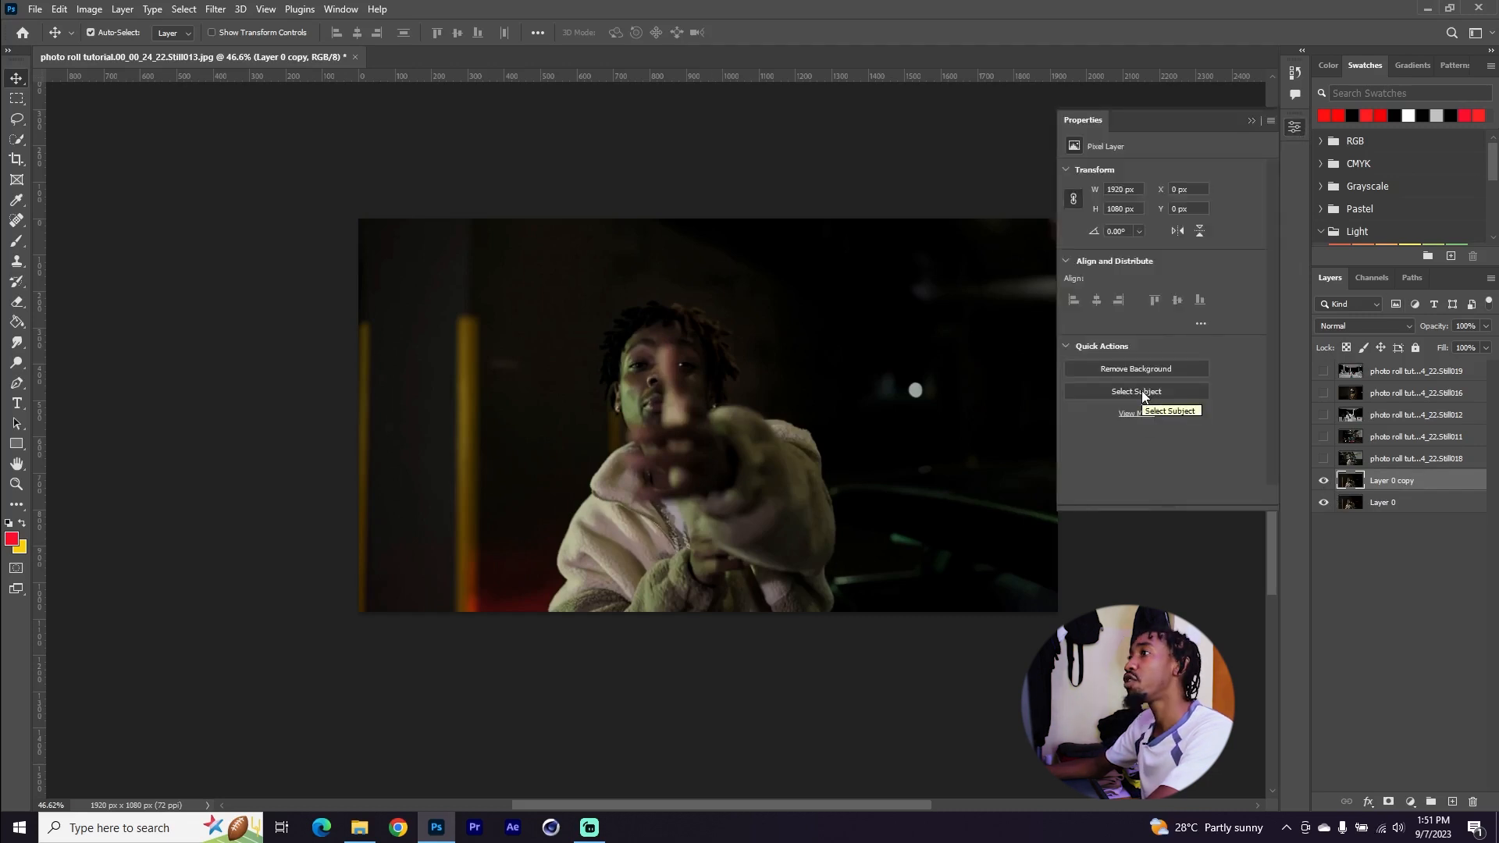
click(1249, 121)
Select the person with the Quick Selection tool and add a layer mask to the duplicate, checking the cutout
click(20, 142)
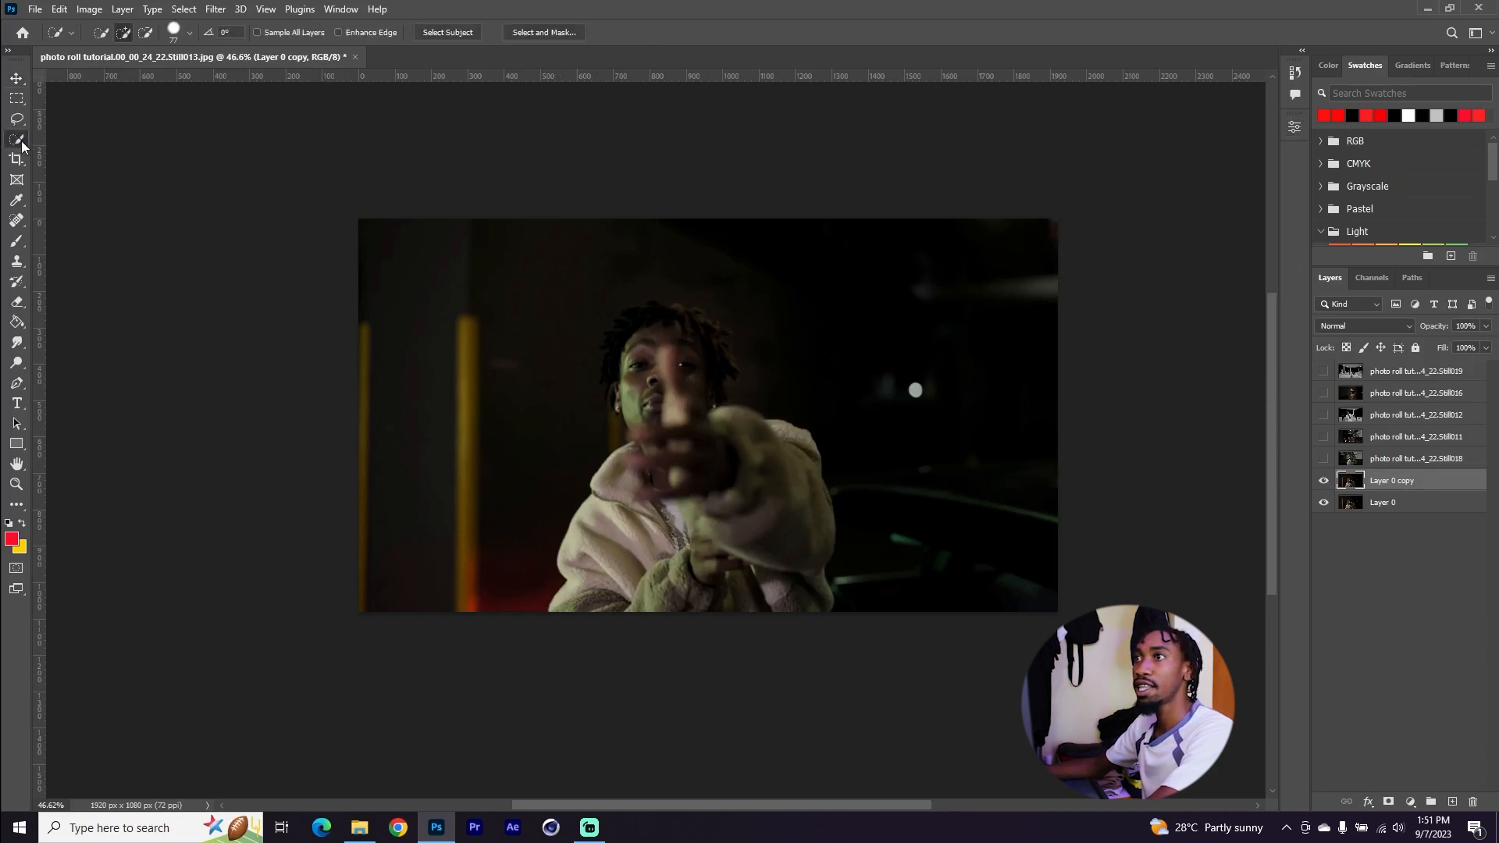
mouse_move(717, 387)
mouse_down()
mouse_move(711, 584)
mouse_move(633, 310)
mouse_move(628, 328)
mouse_move(650, 434)
mouse_move(667, 330)
mouse_move(688, 402)
mouse_move(679, 316)
mouse_move(695, 347)
mouse_up()
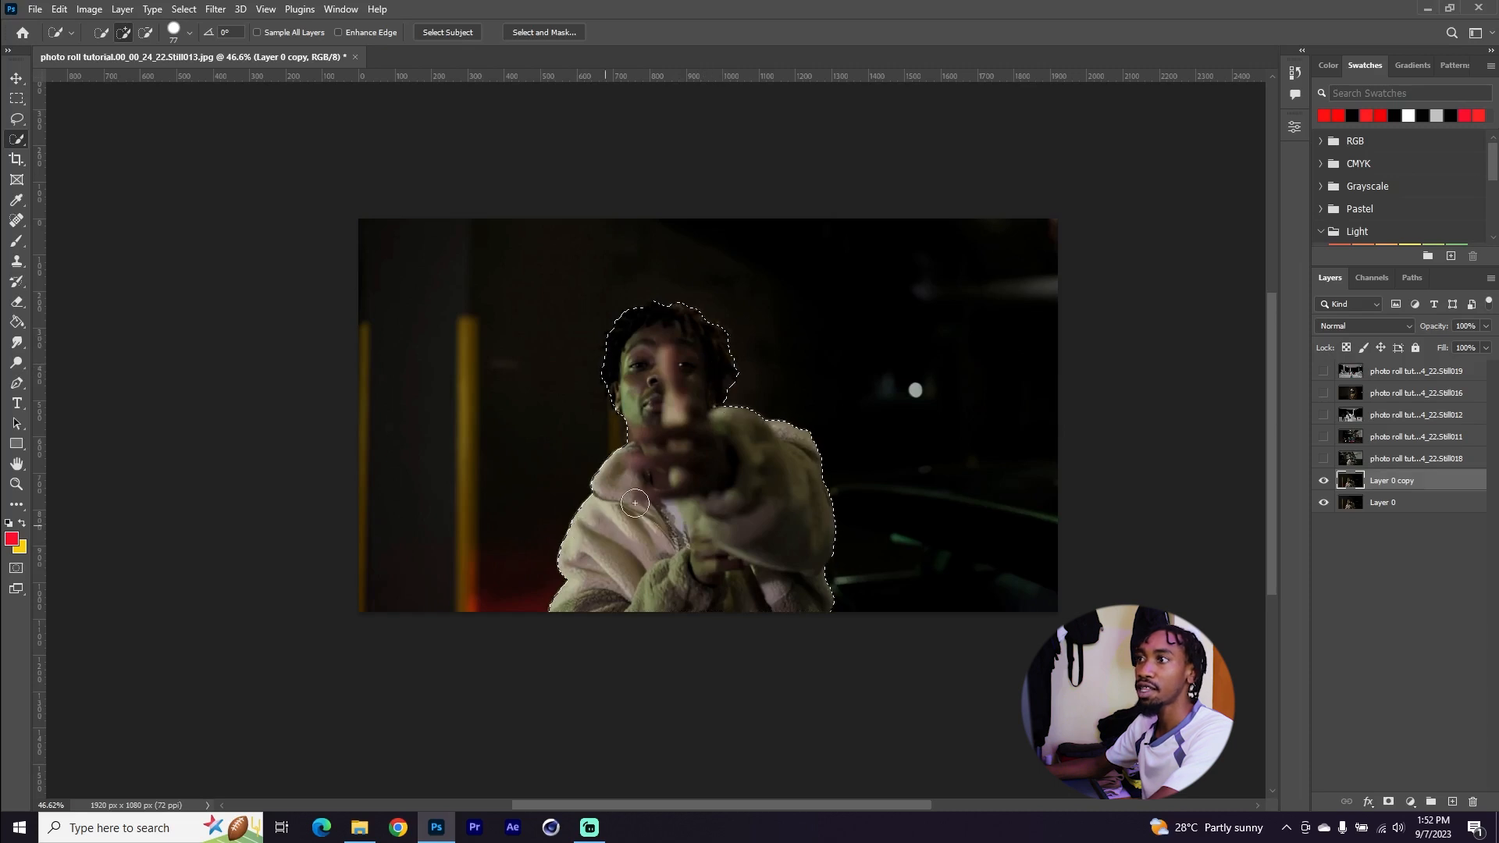
click(19, 79)
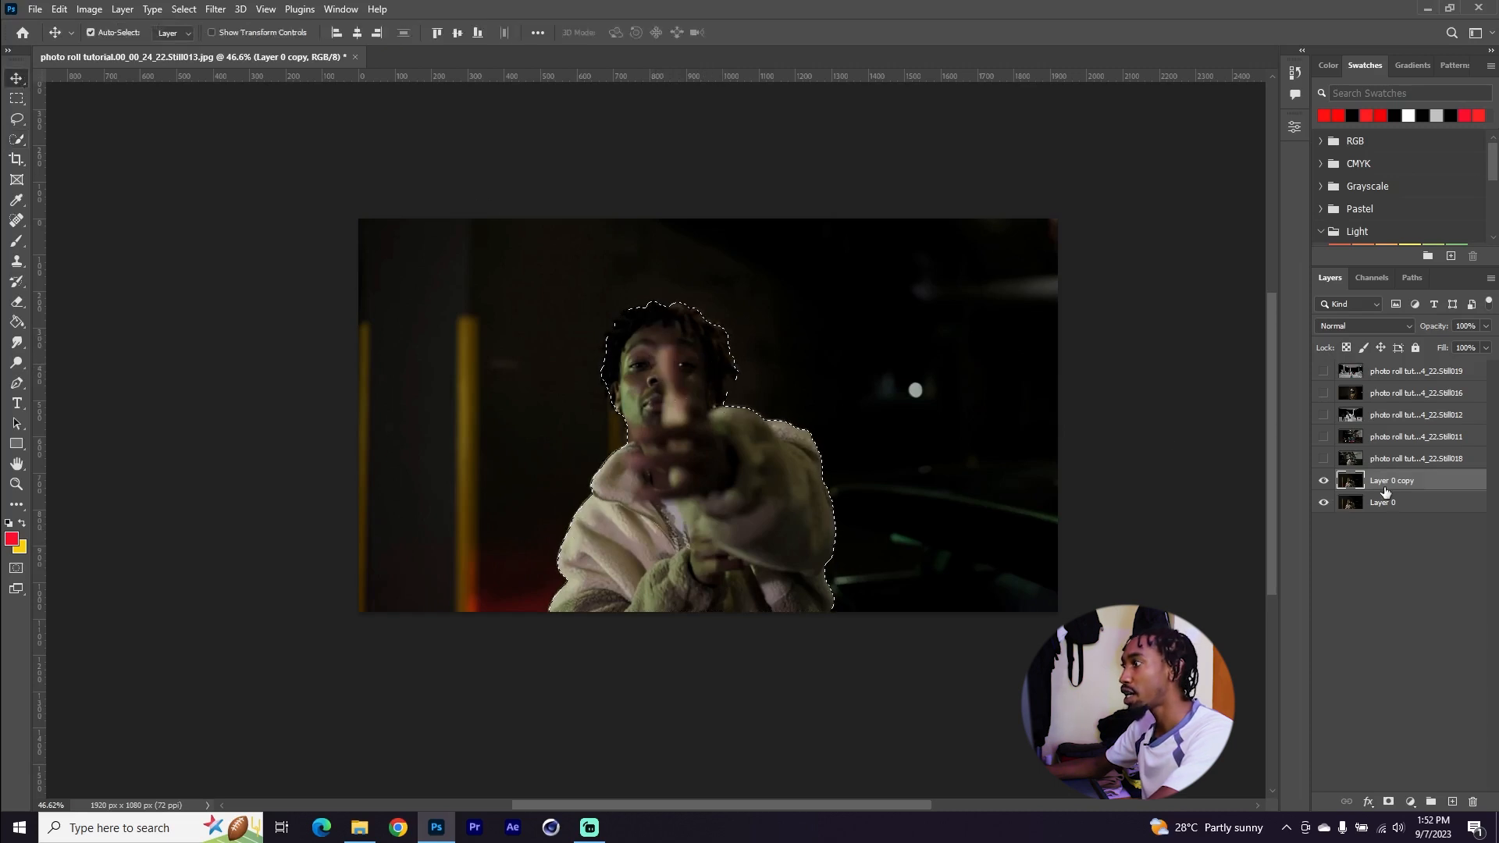
click(1389, 802)
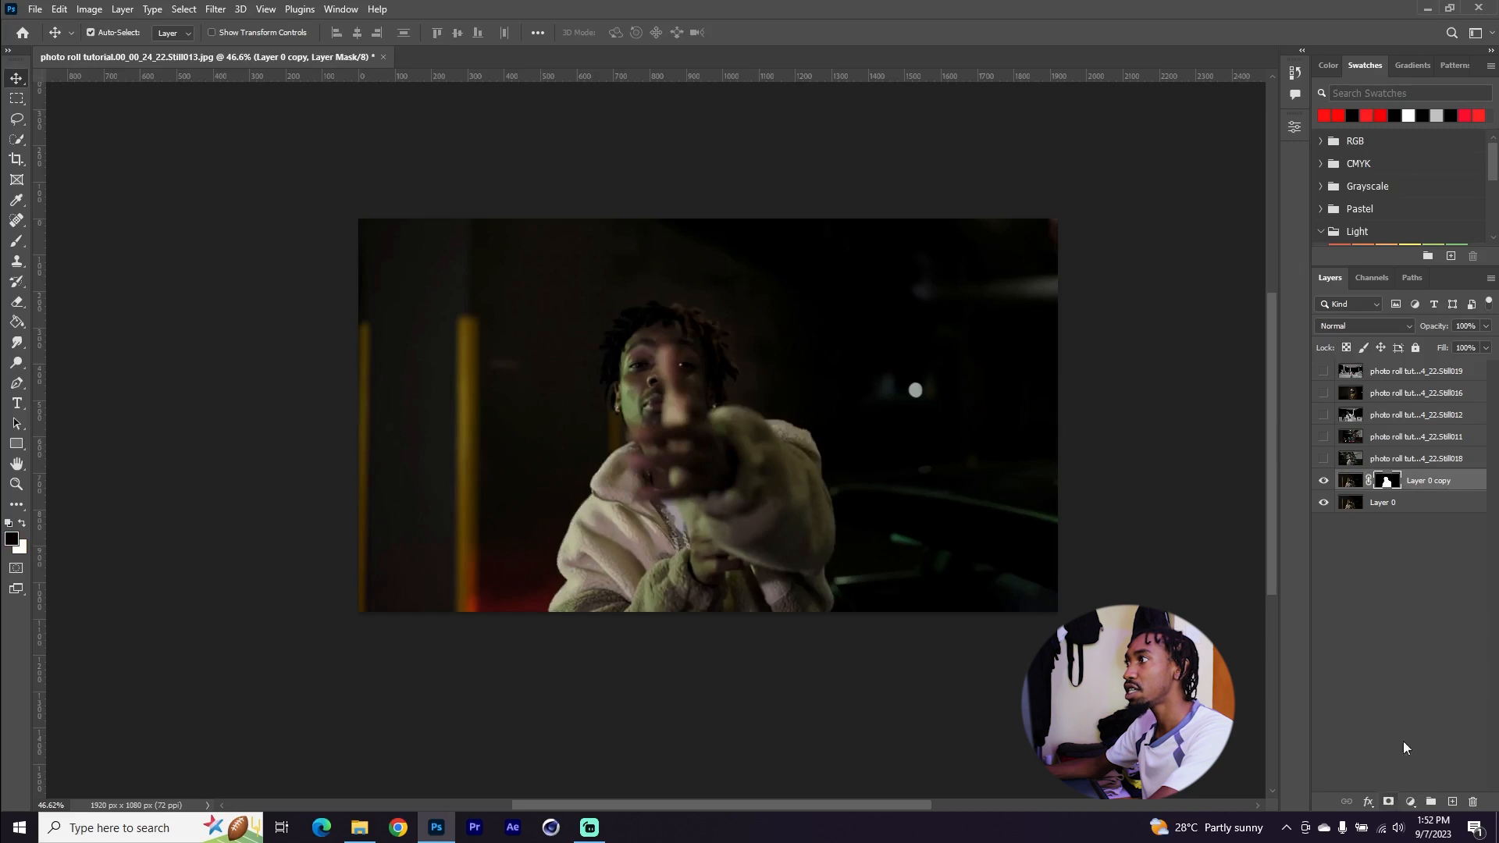
click(1323, 505)
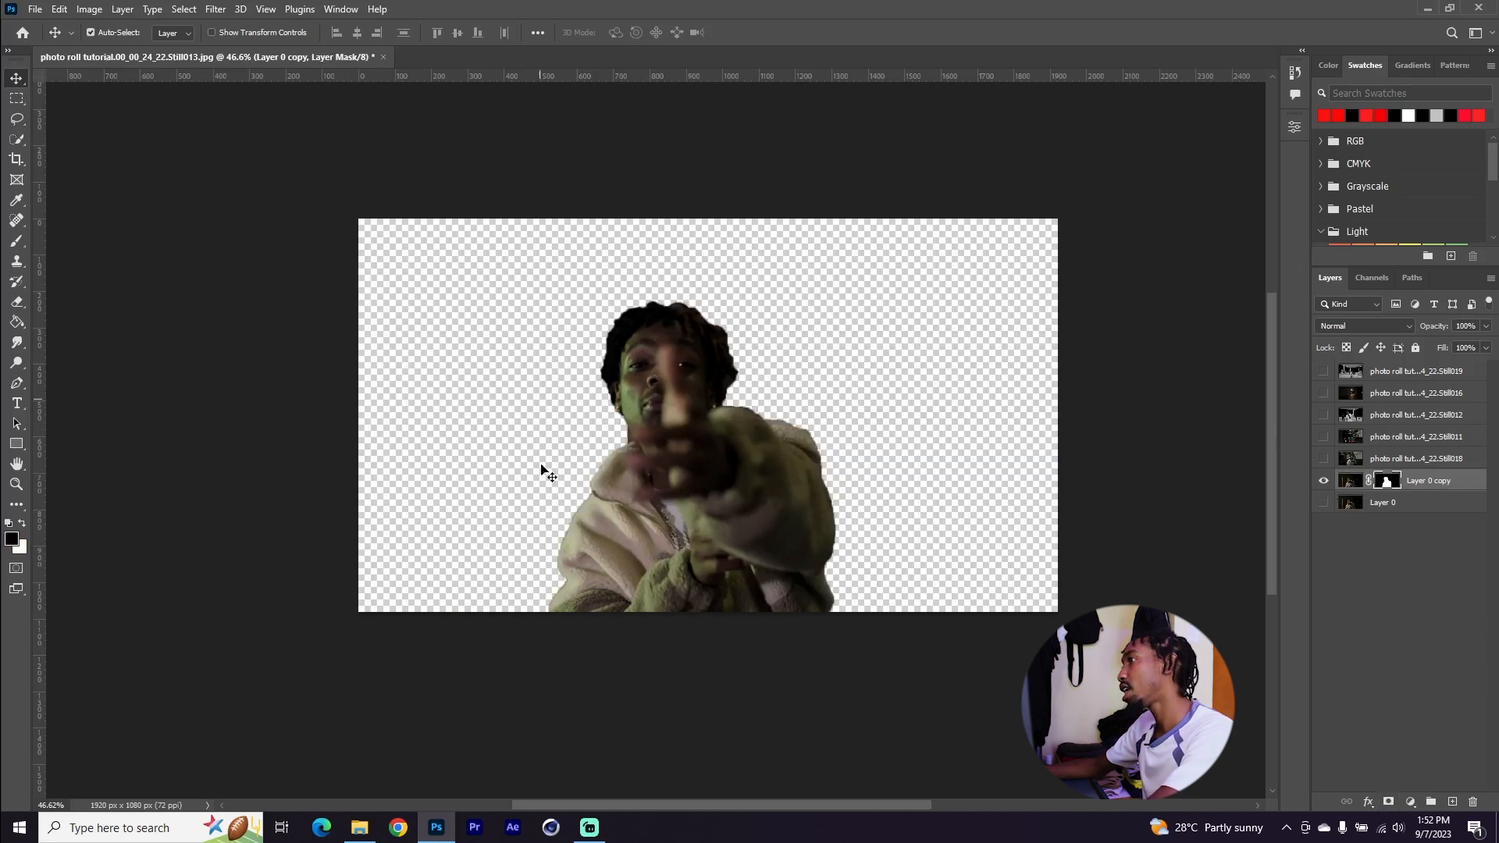
click(1324, 502)
click(1352, 481)
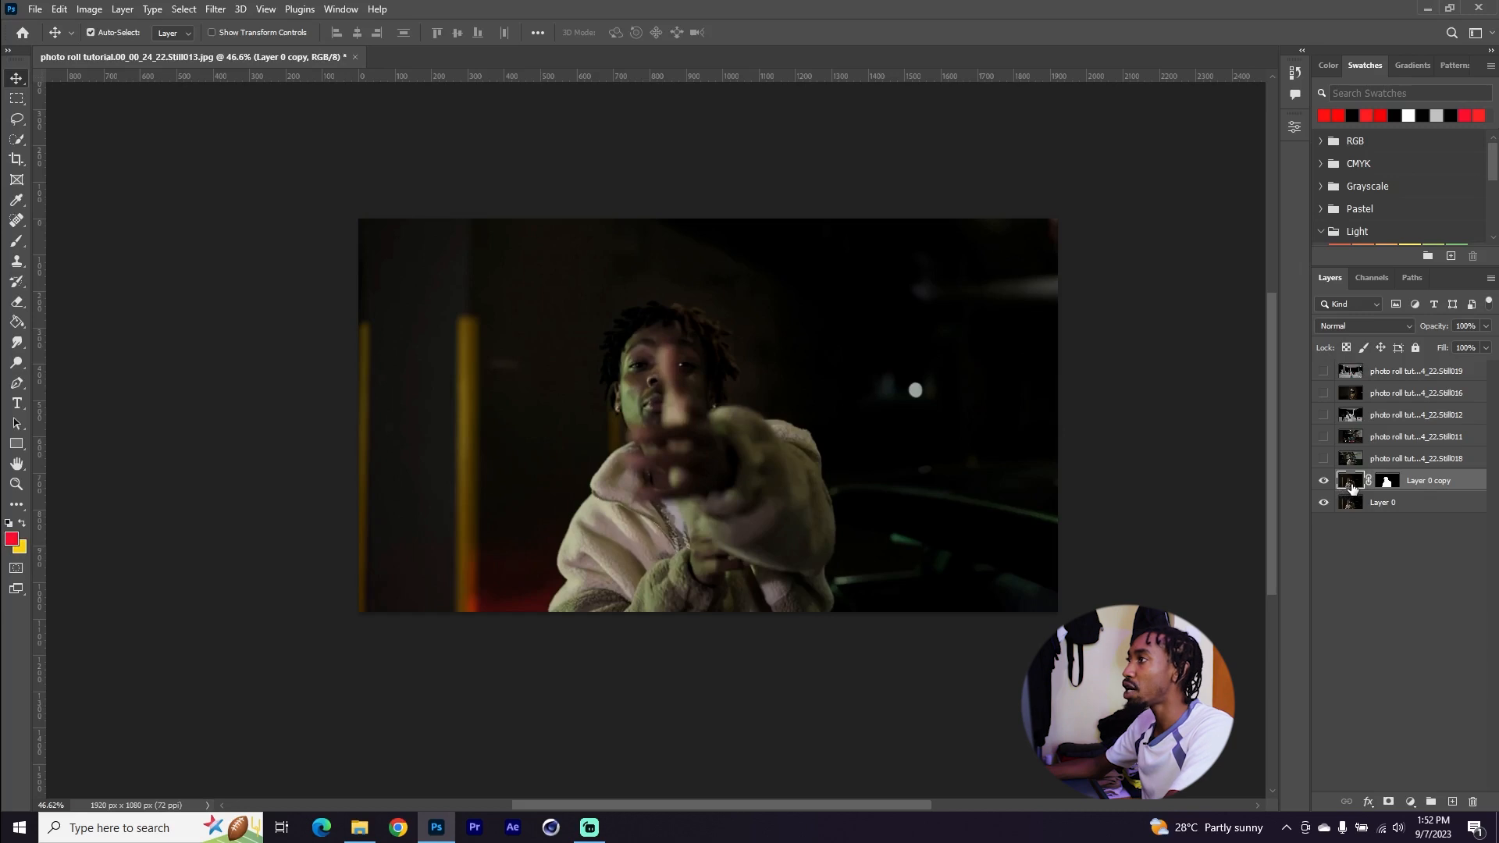
Group Layer 0 and its masked copy, name the group "frame 1", and expand it
shift+click(1424, 510)
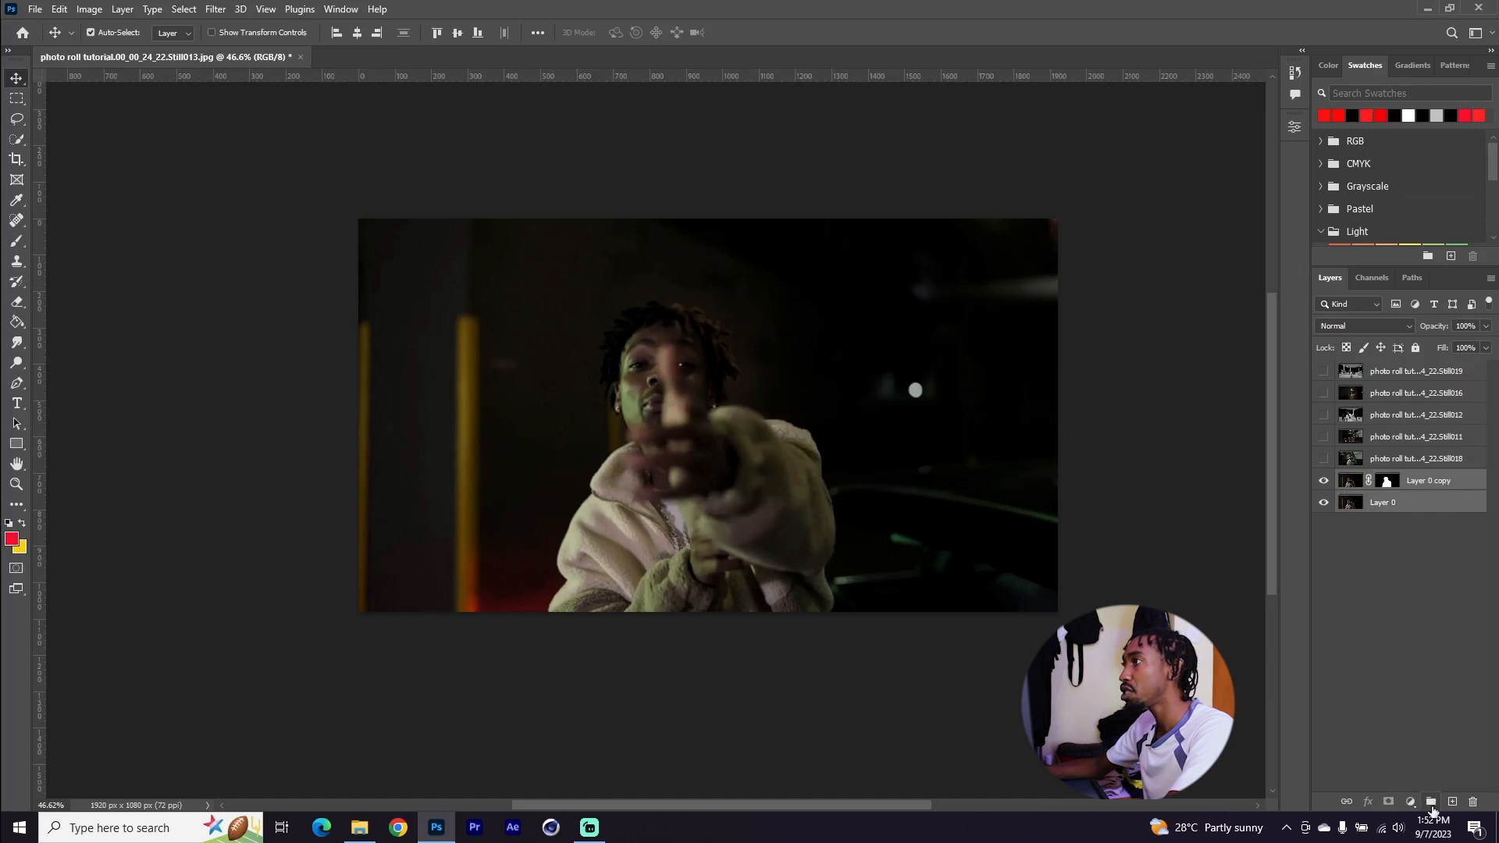
click(1431, 805)
double_click(1382, 479)
text(phot)
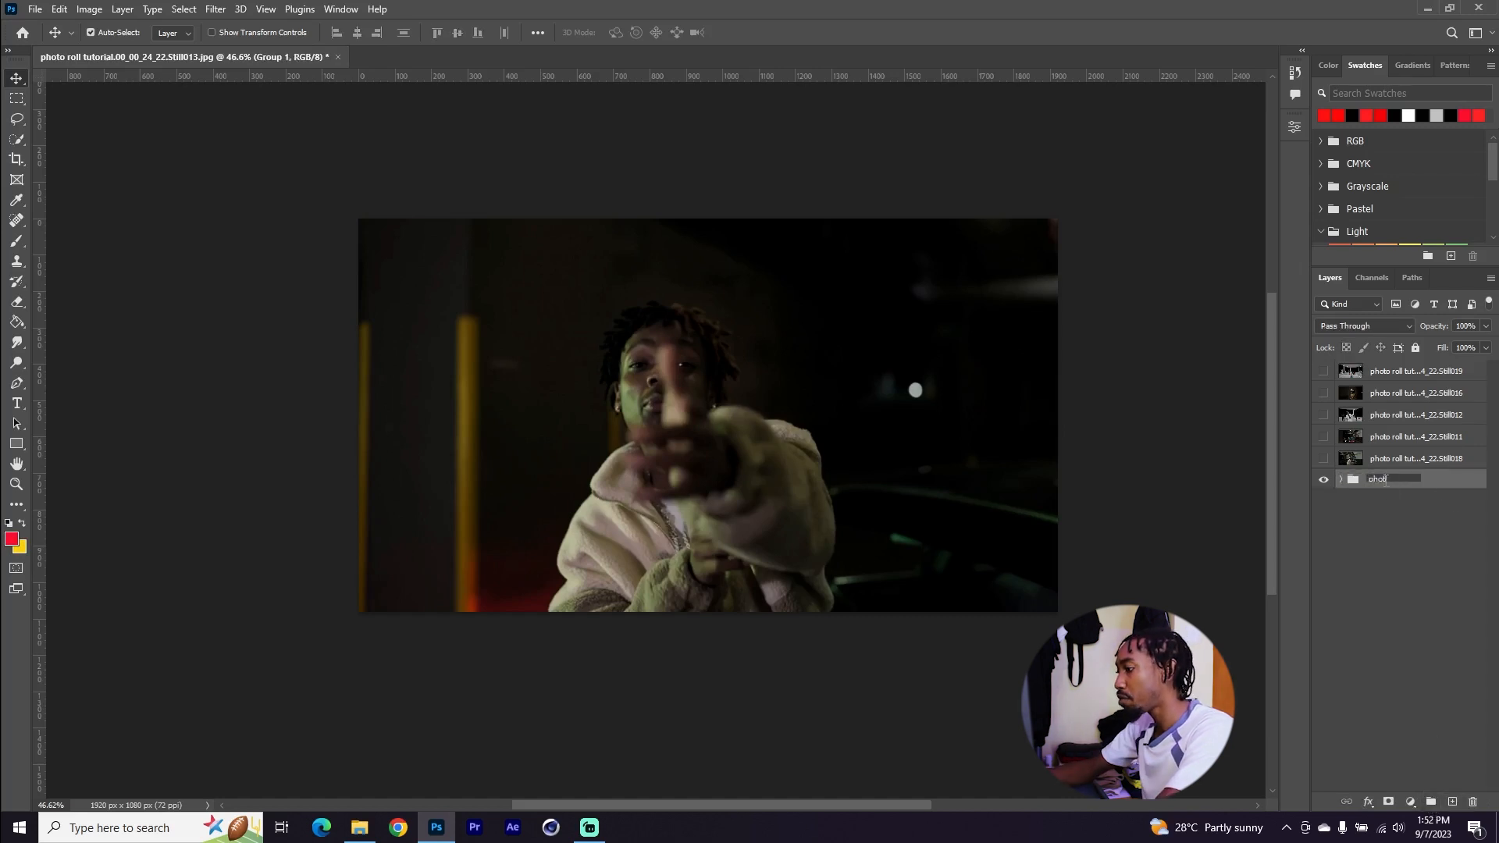
text(ame 1)
key(Return)
click(1341, 479)
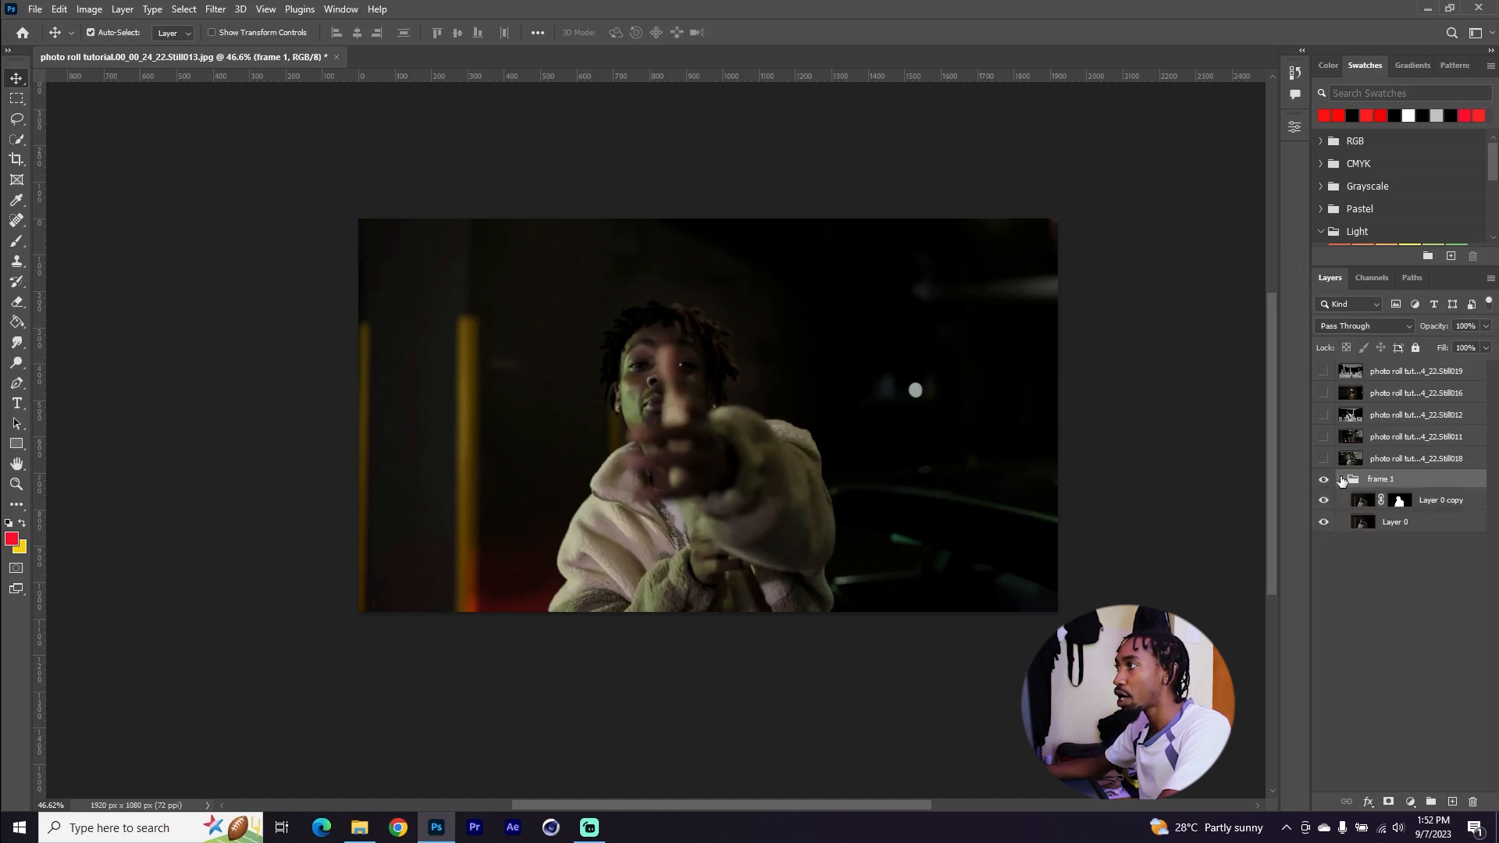
click(1363, 504)
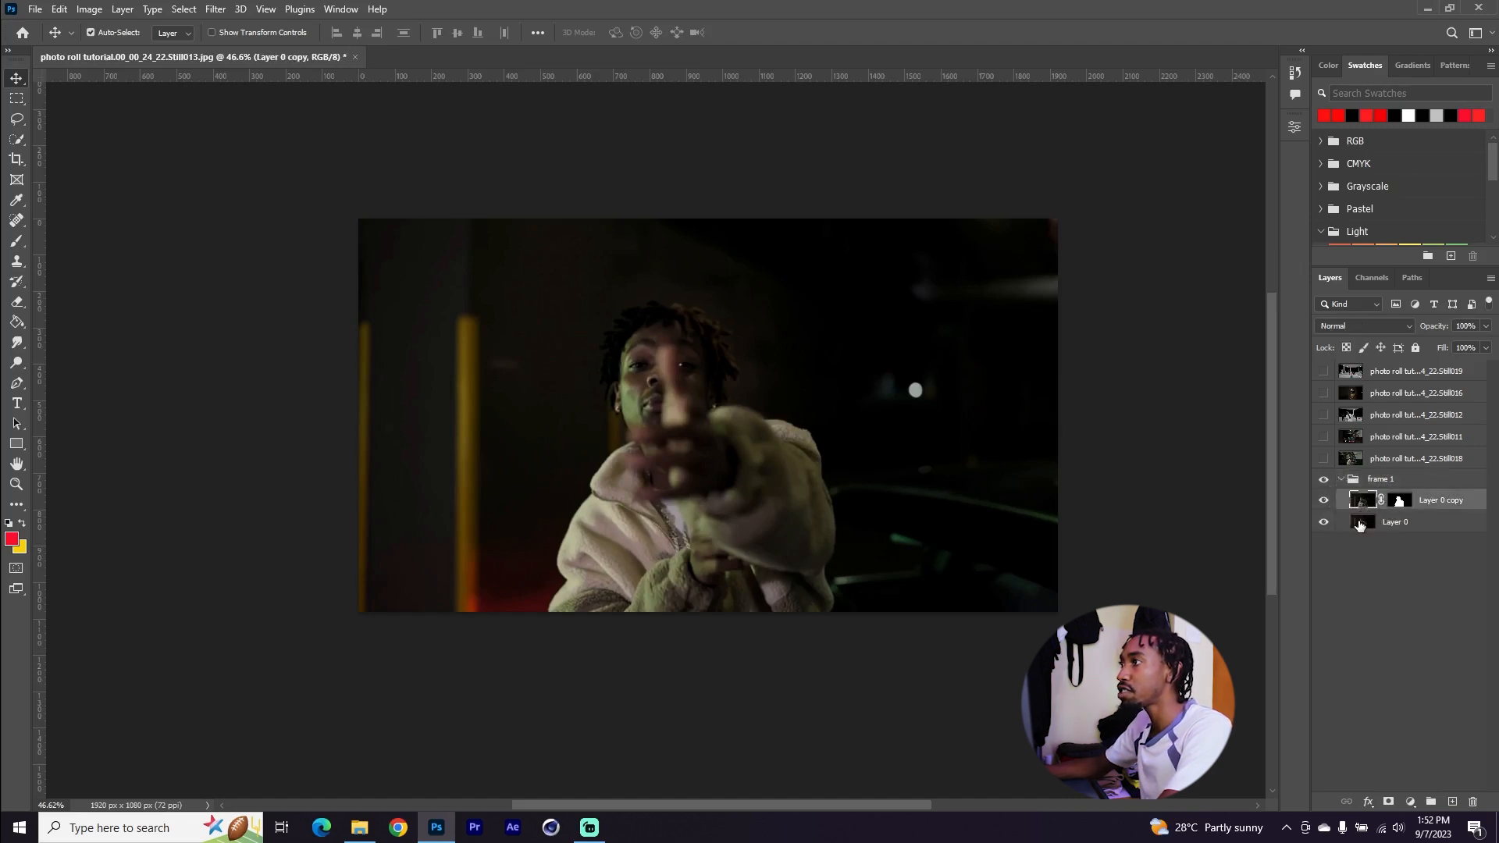
Add a Levels adjustment above Layer 0, set its input levels to 28, 1.37 and 211, and compare its visibility
click(1366, 523)
click(1410, 801)
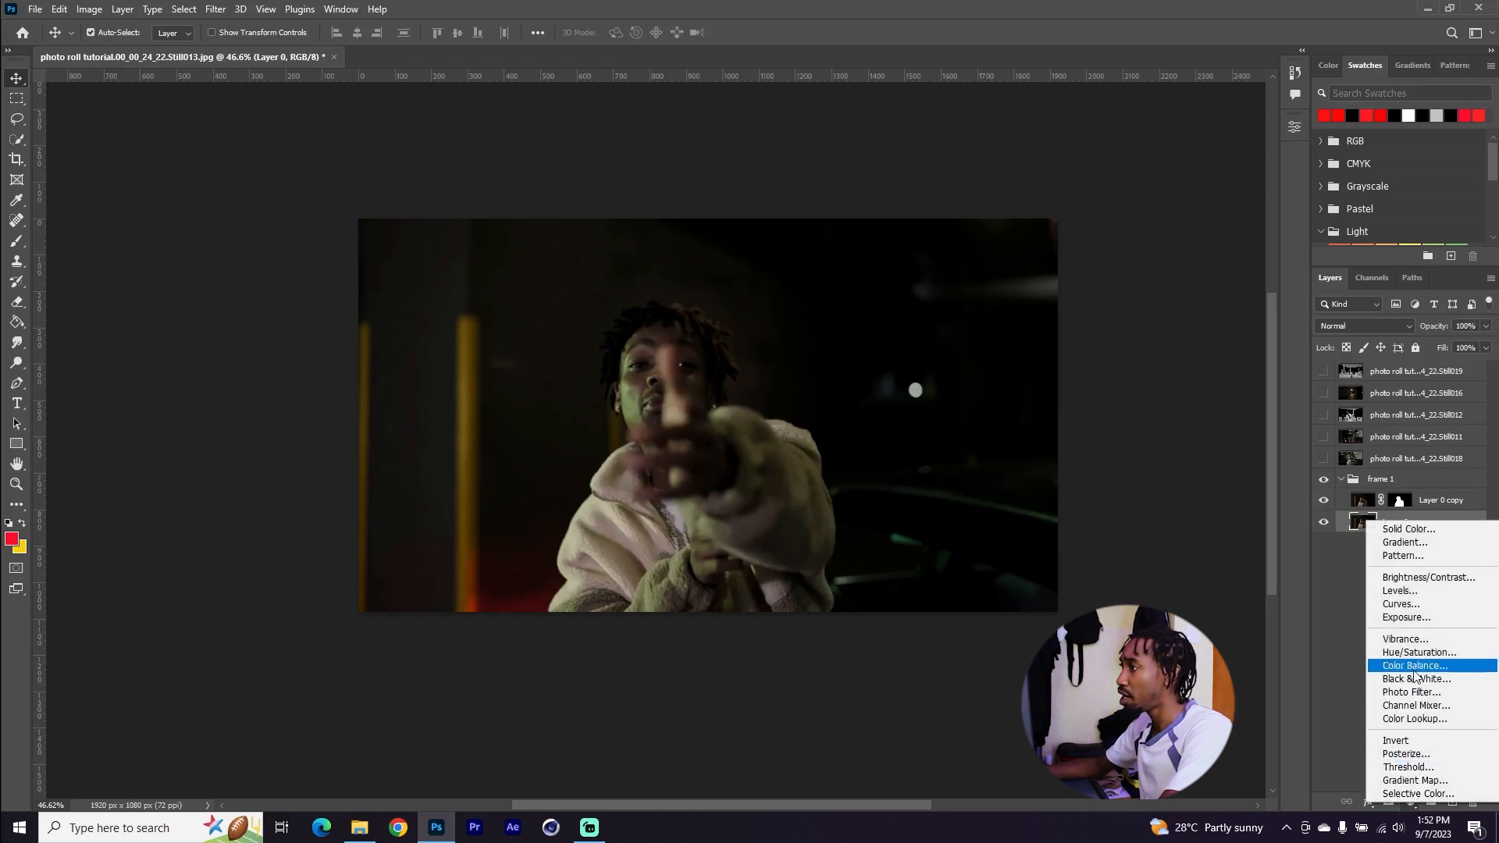
click(1406, 590)
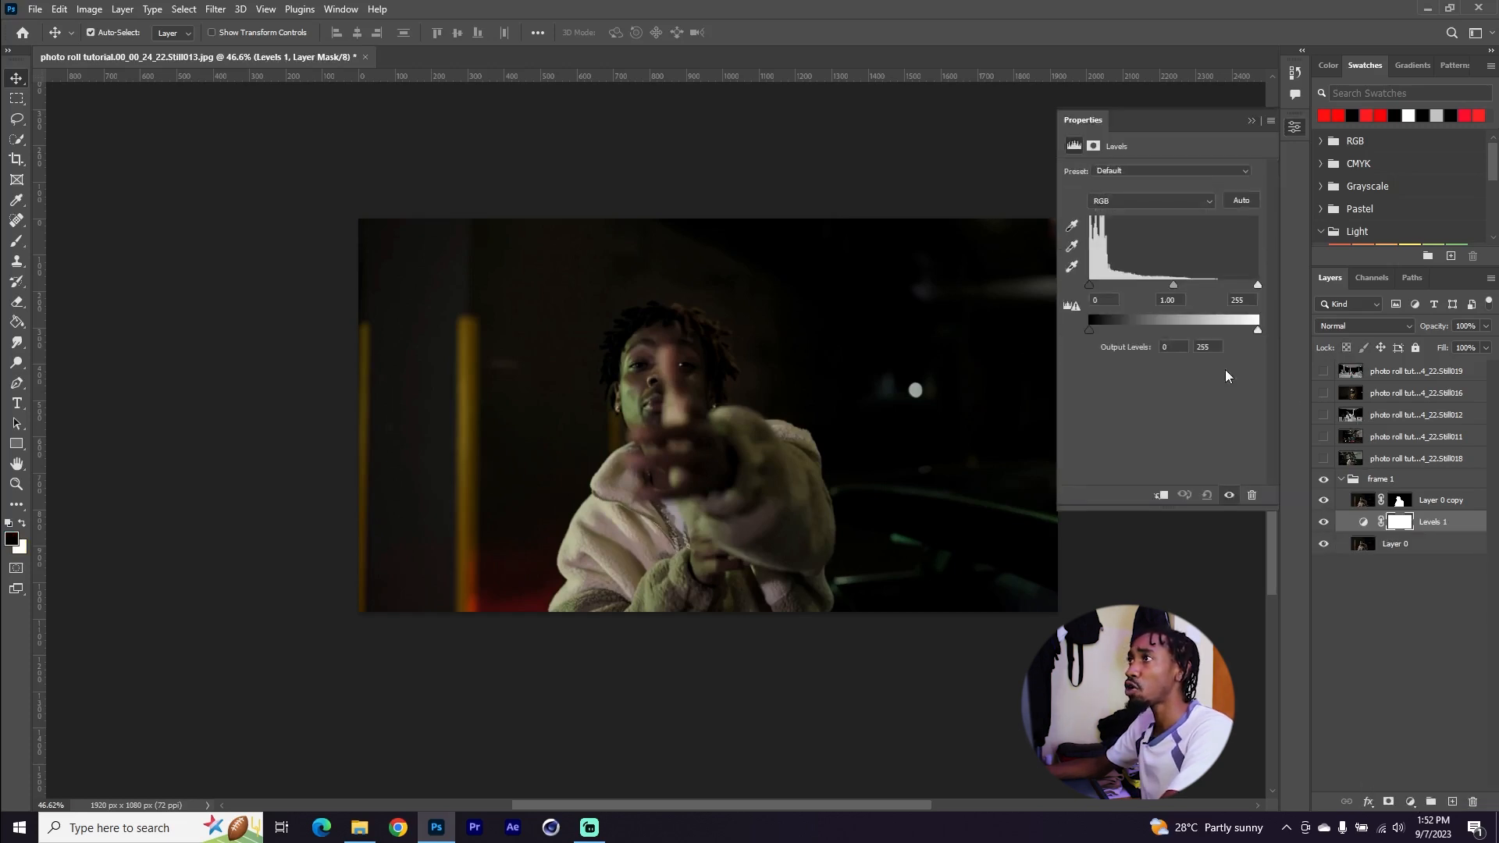
mouse_move(1101, 288)
mouse_down()
mouse_move(1174, 285)
mouse_move(1108, 287)
mouse_up()
drag(1258, 286, 1232, 288)
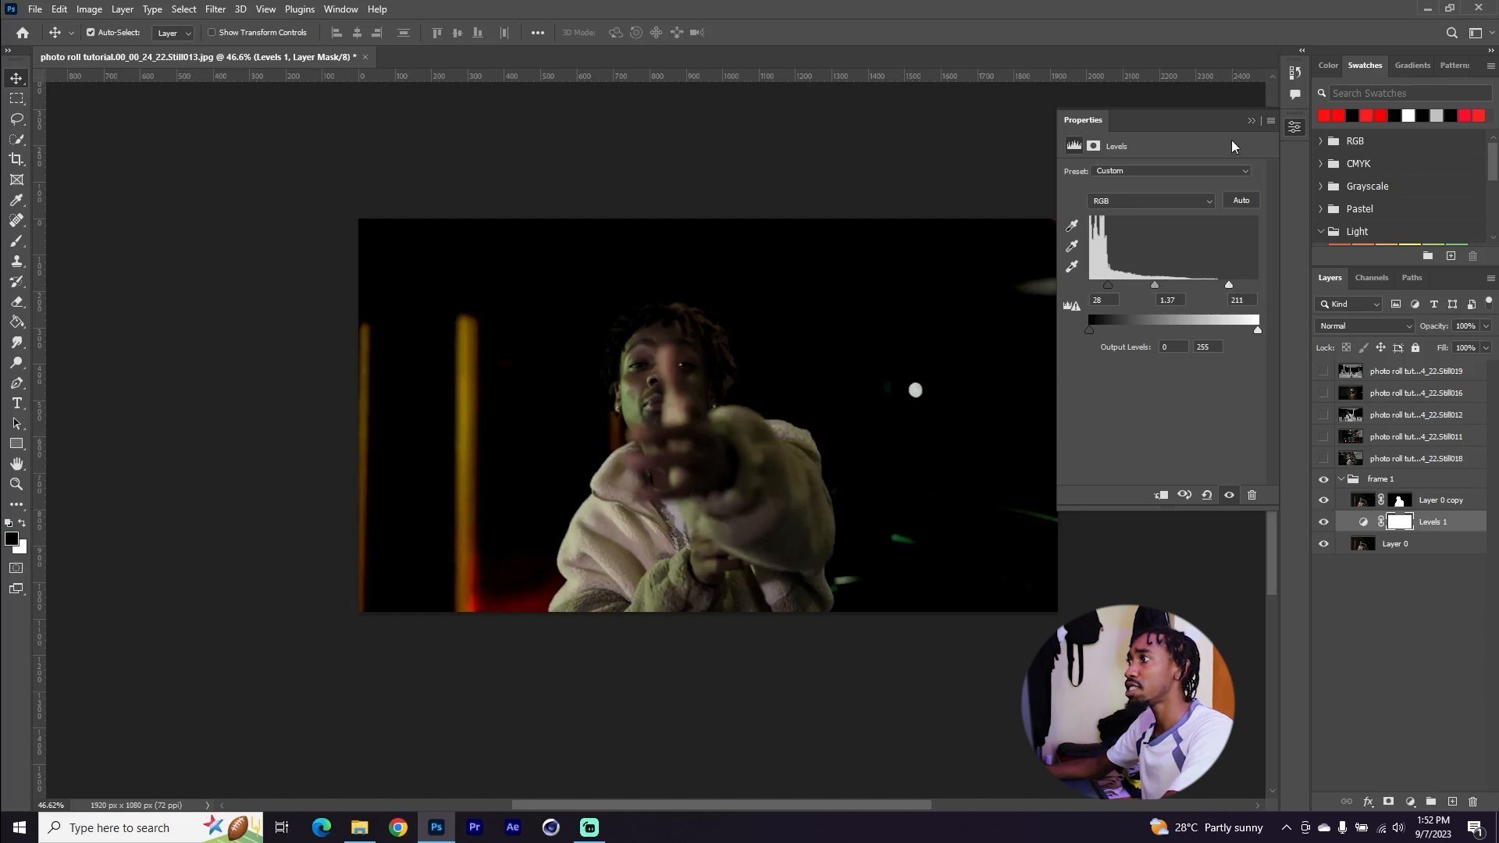
click(1251, 120)
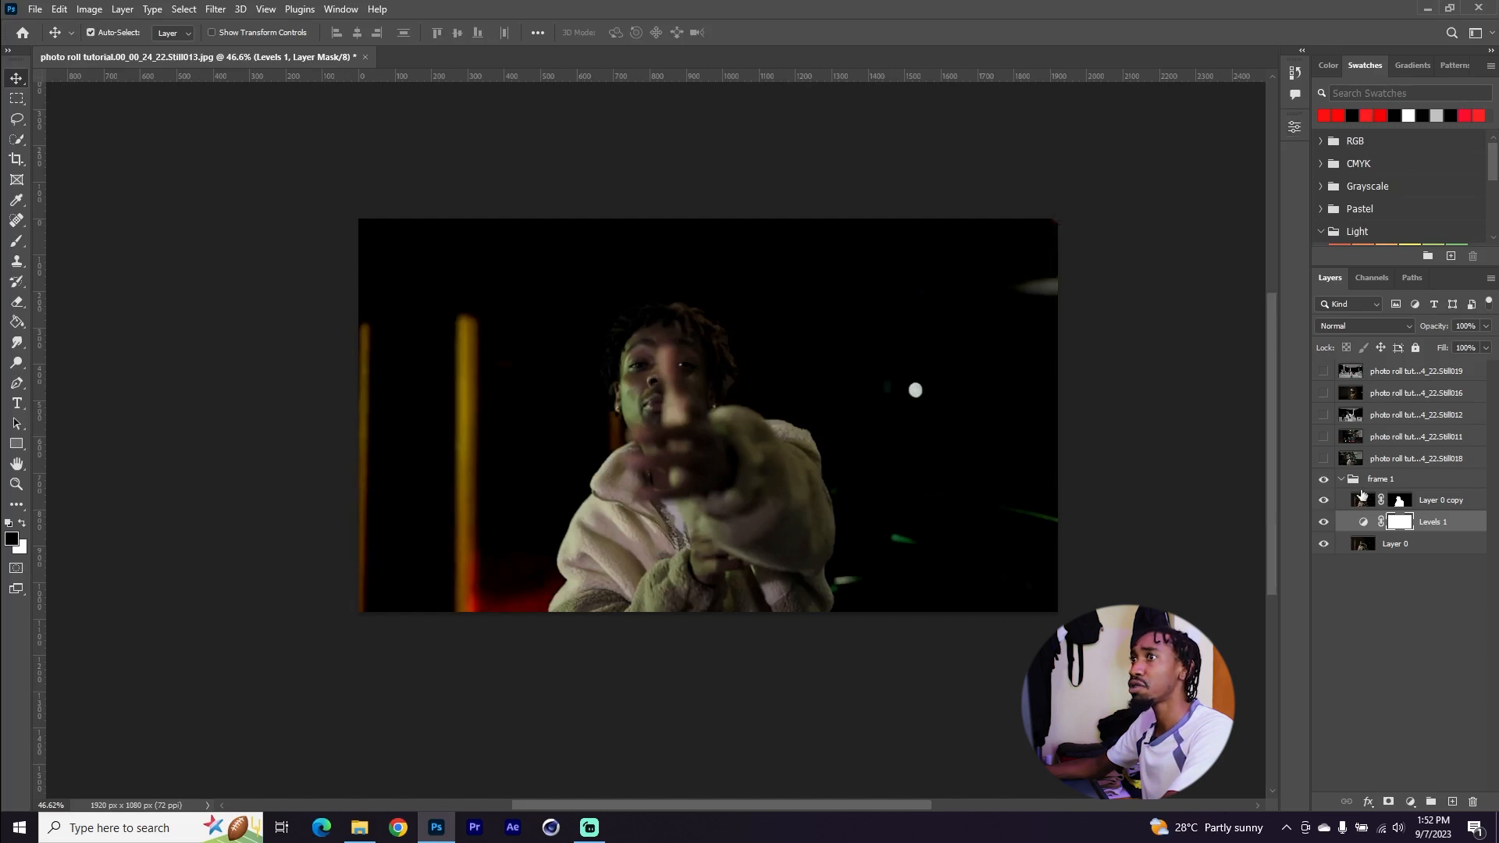
click(1323, 522)
click(1323, 523)
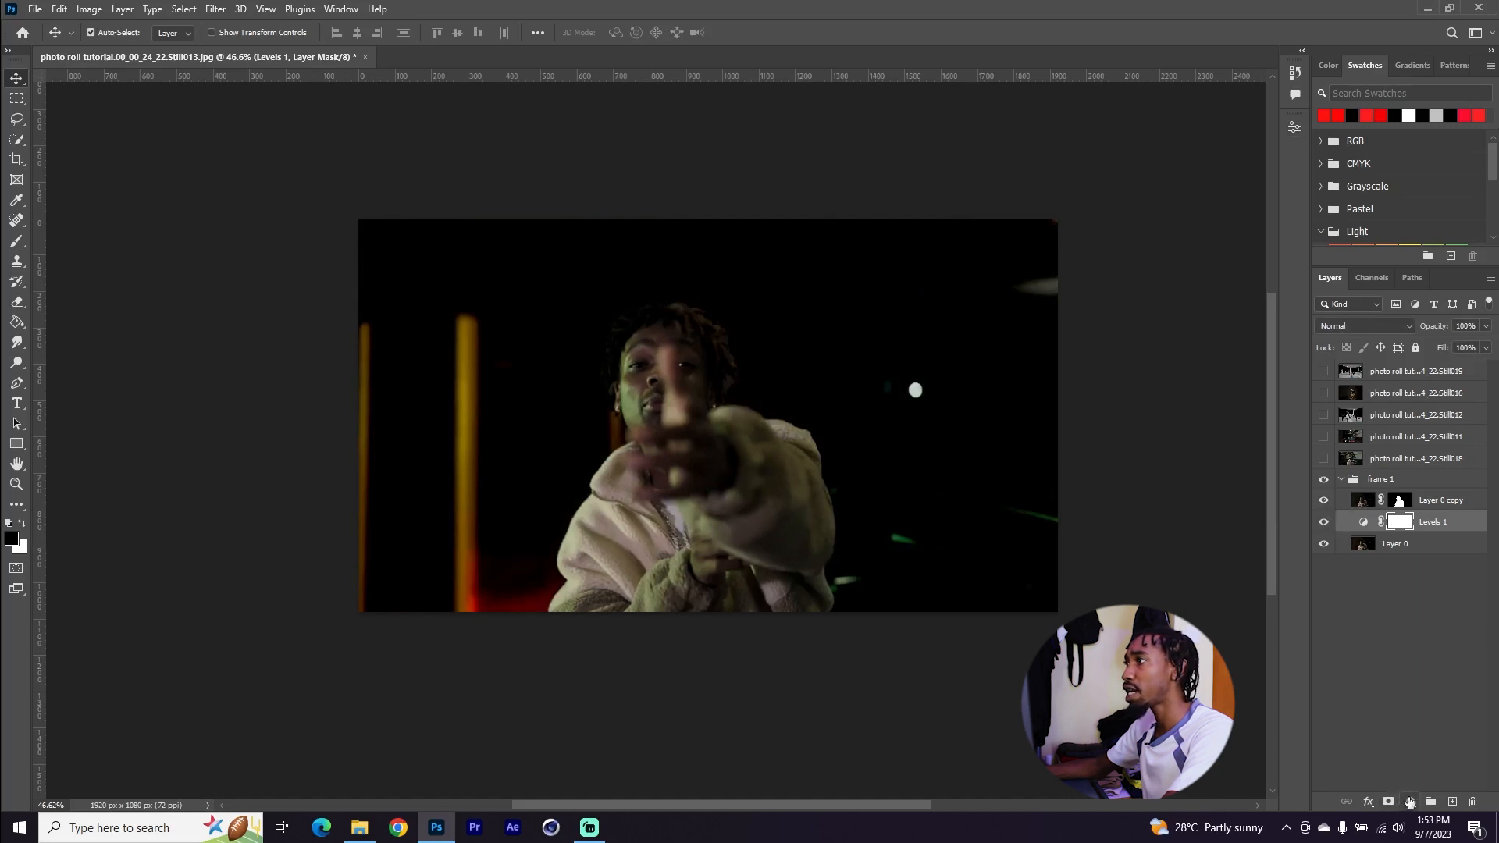
Select Layer 0 and add a Black & White adjustment layer directly above it
click(1397, 547)
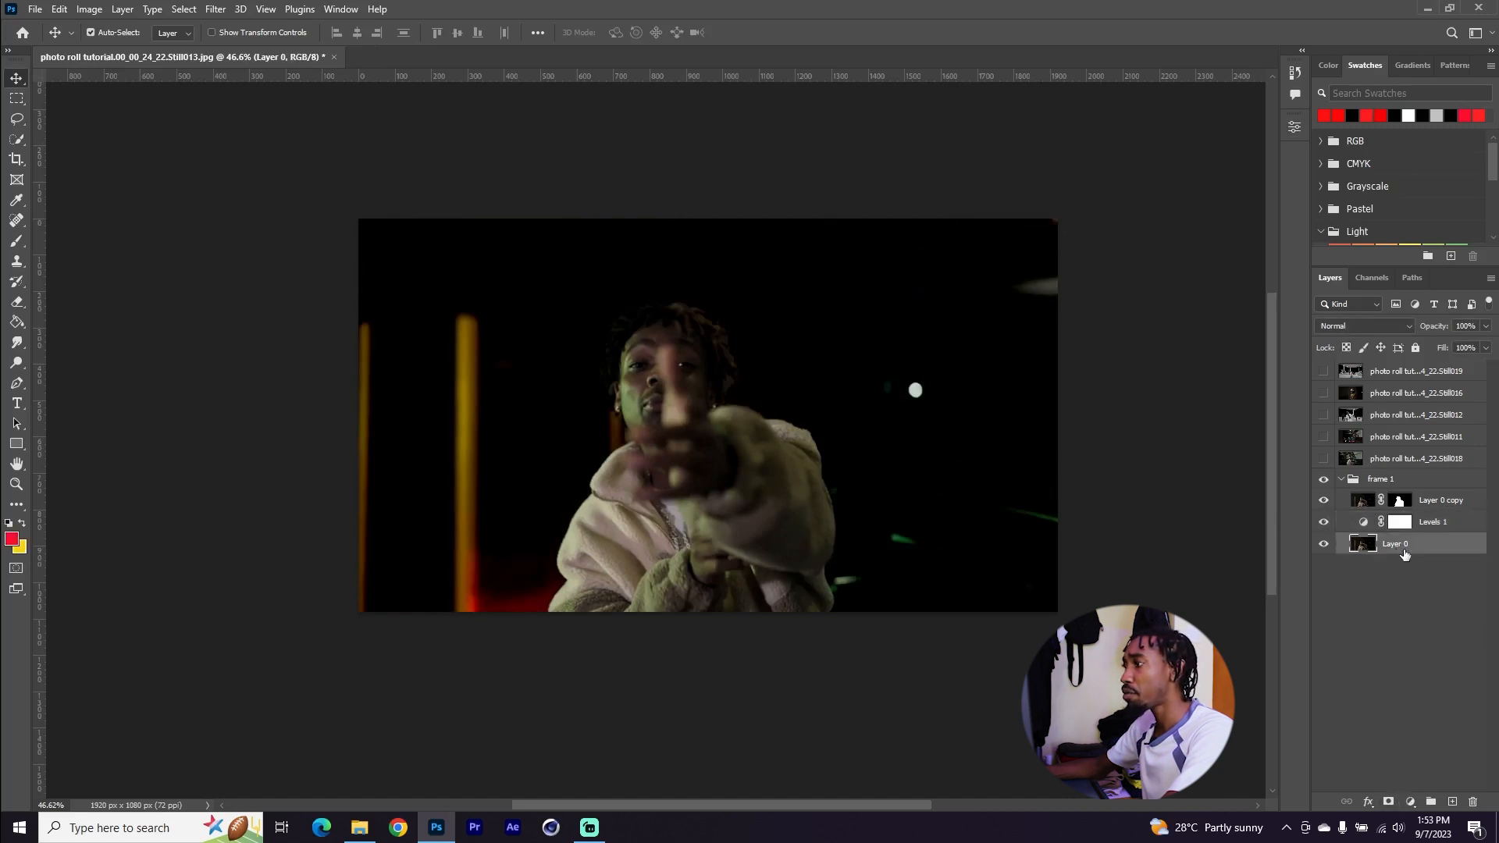
click(1412, 803)
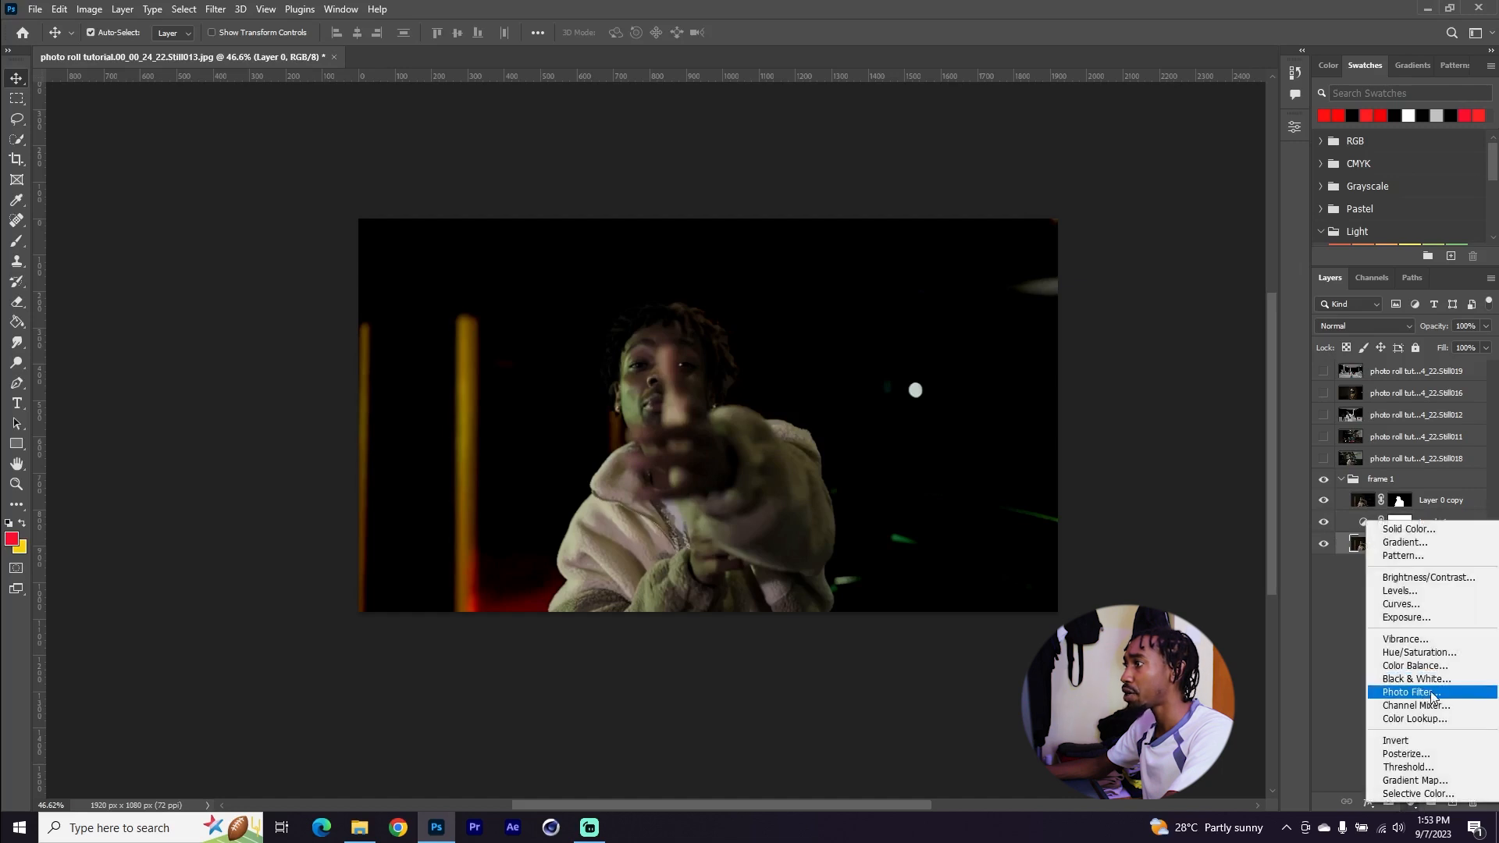
click(1412, 678)
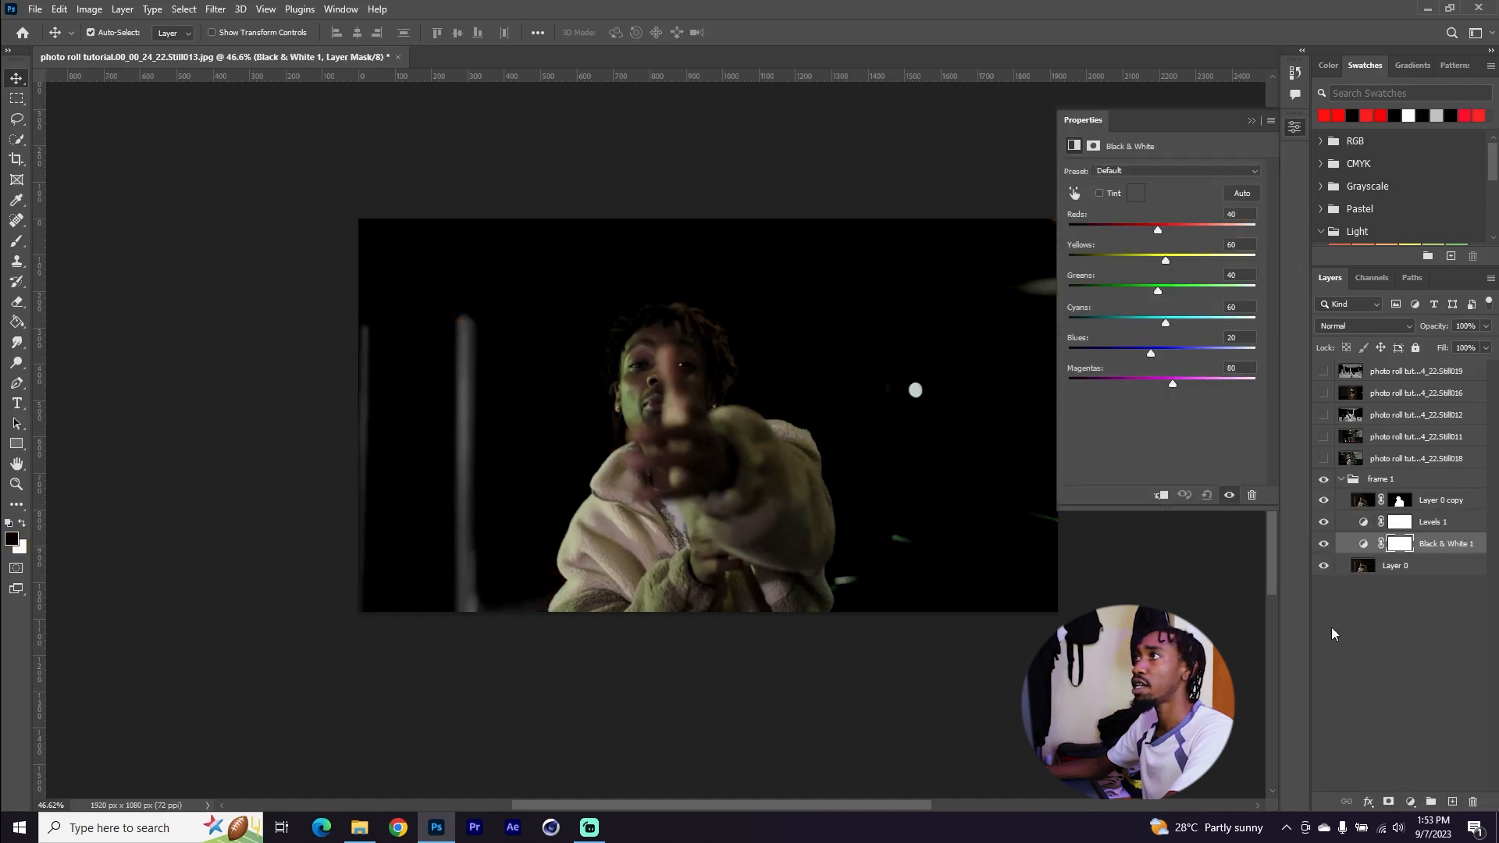
click(1237, 121)
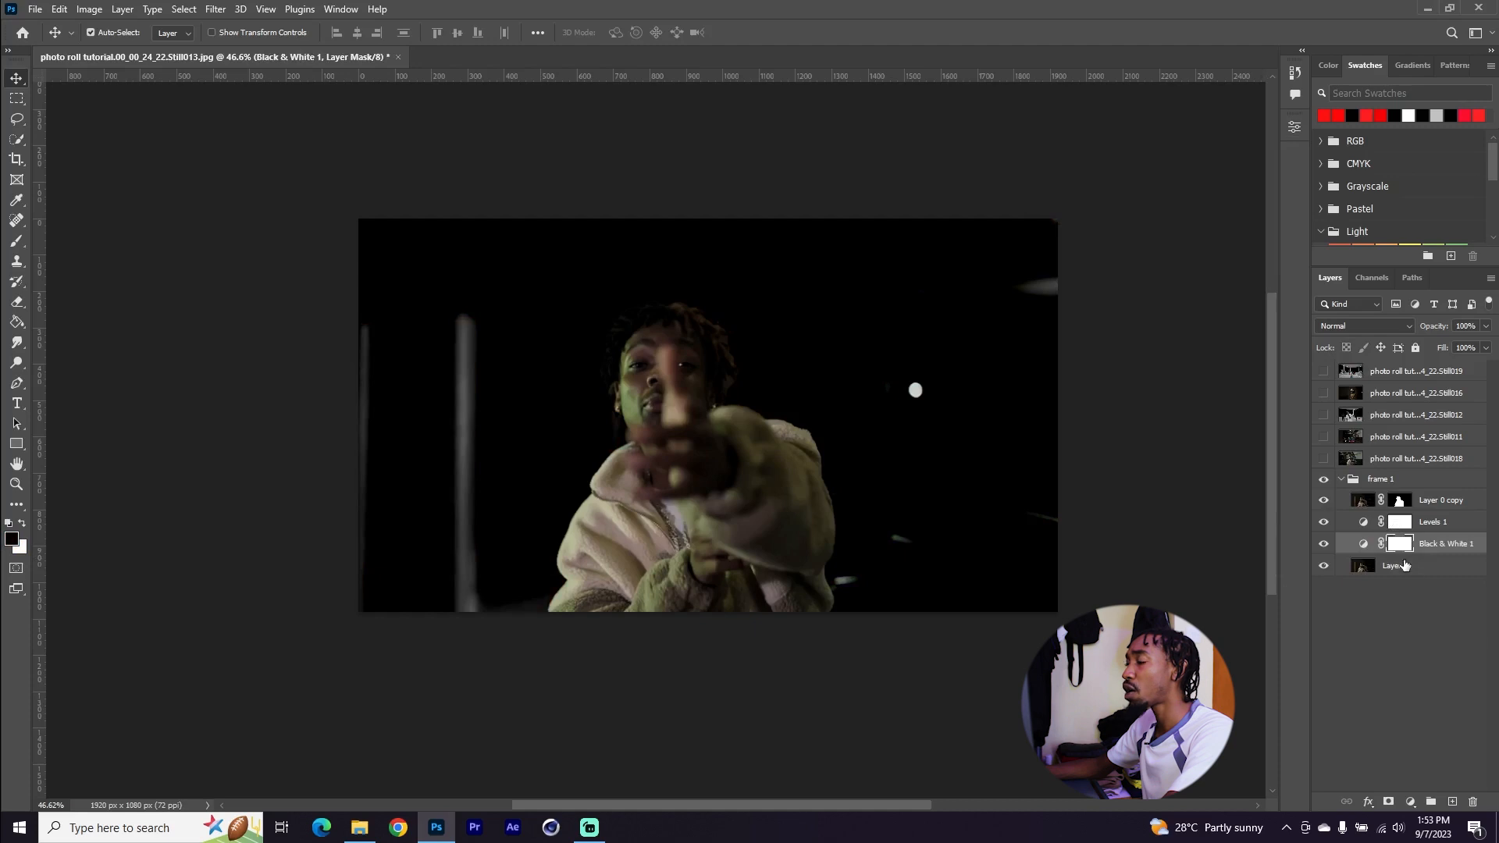
Compare the cutout copy's visibility, then add a Channel Mixer adjustment above Layer 0 copy
click(1359, 501)
click(1324, 501)
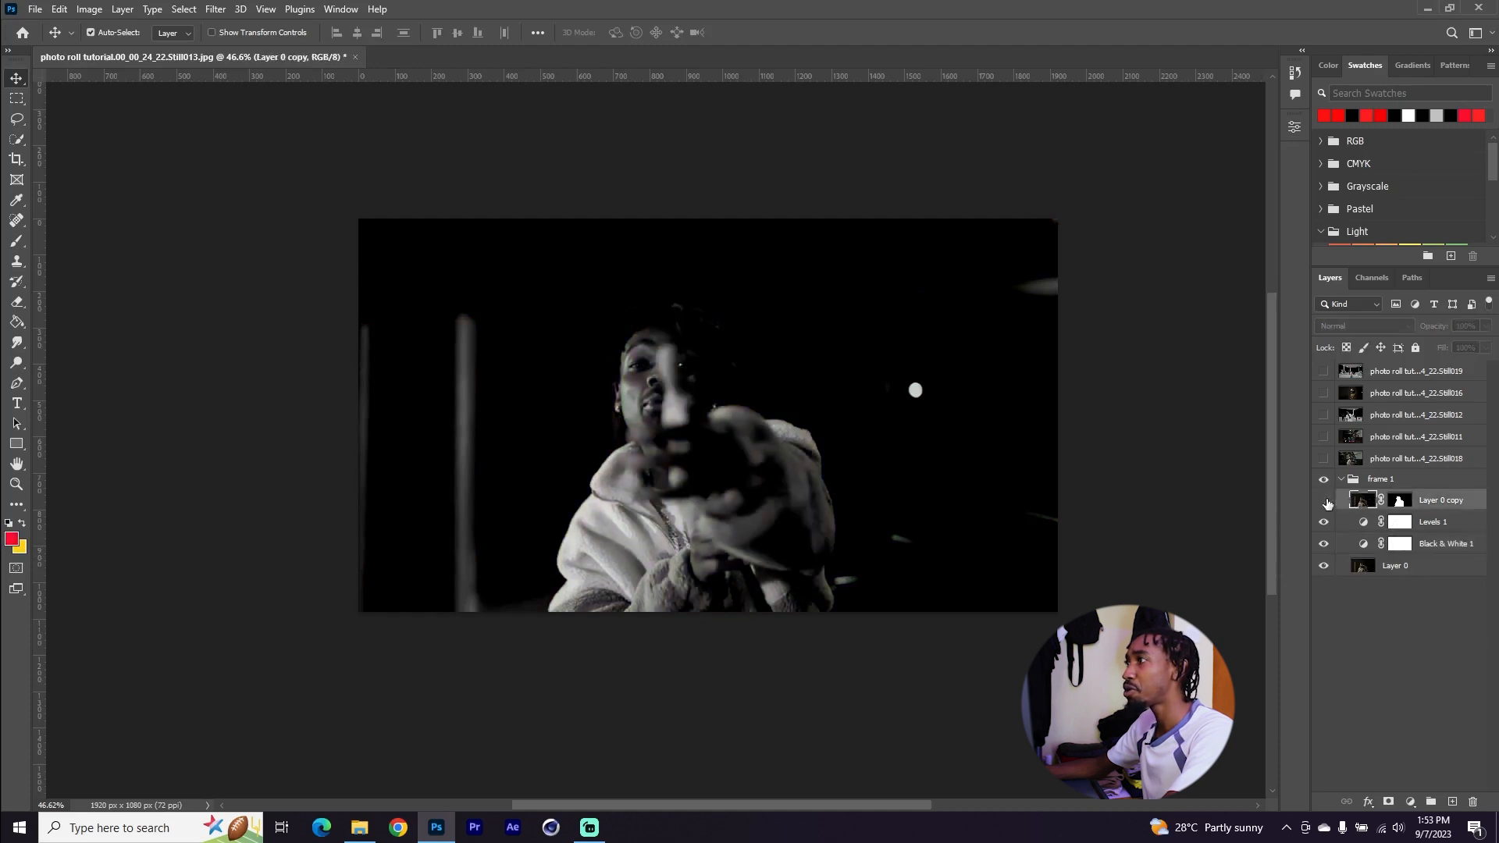
click(1325, 500)
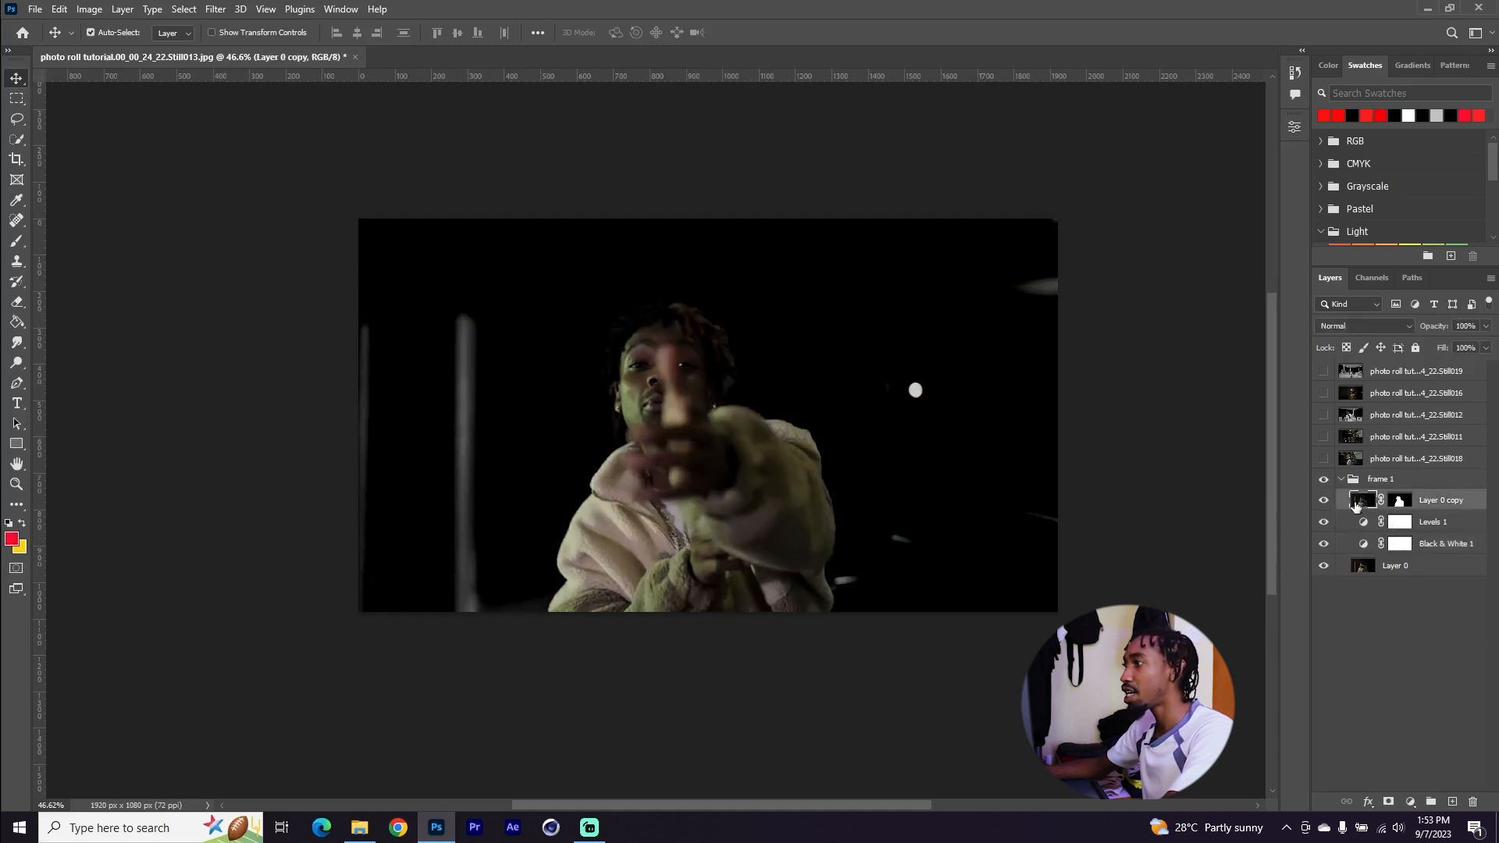
click(1410, 803)
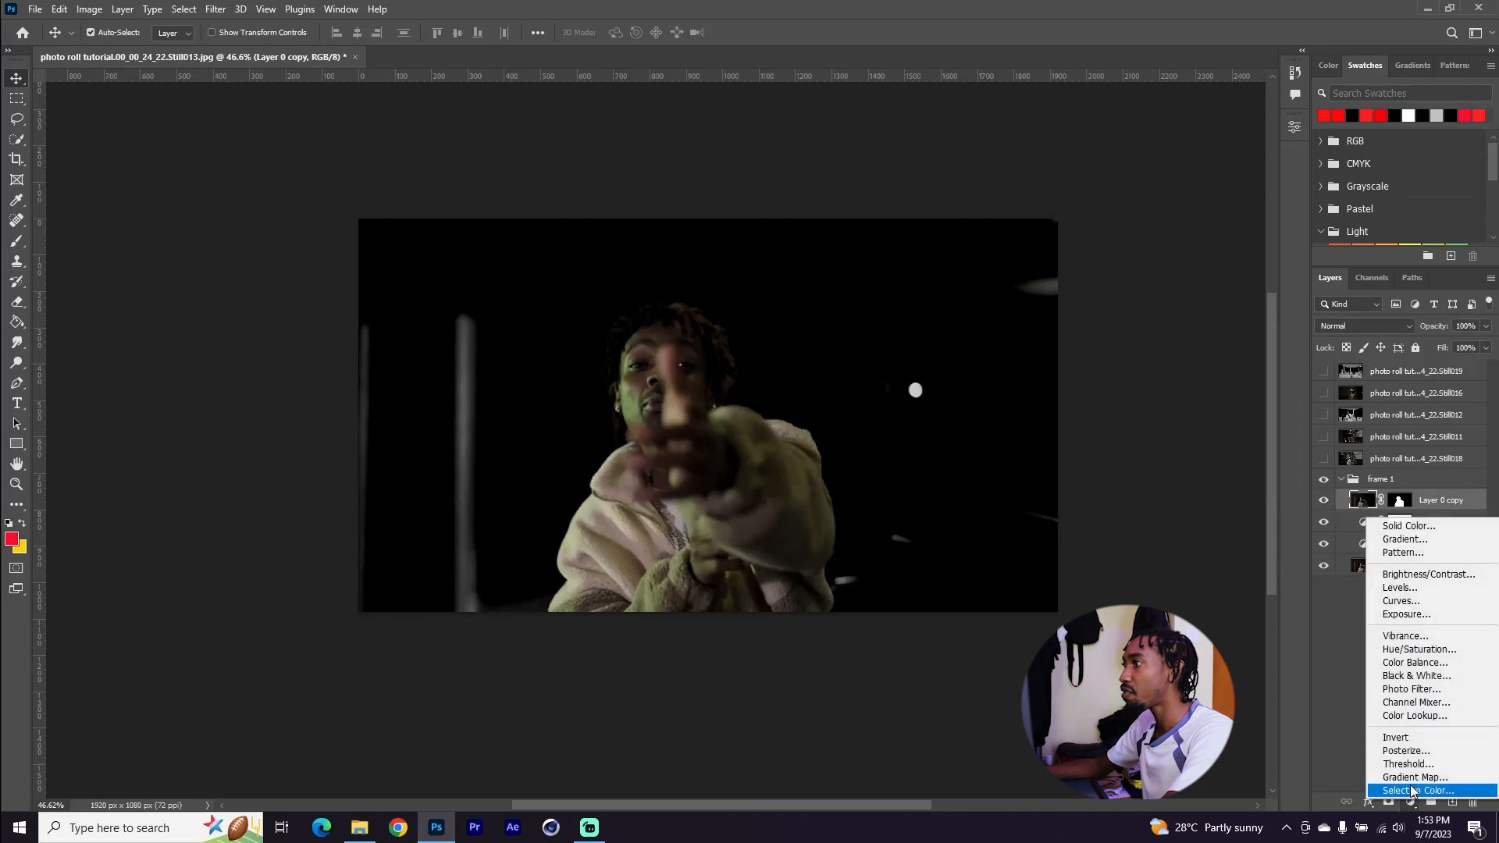
click(1431, 702)
Set the Channel Mixer's red output to Red +97, Green +28, Blue -2, Constant +48, and clip it to the cutout
click(1363, 499)
drag(1209, 248, 1182, 247)
key(ctrl+z)
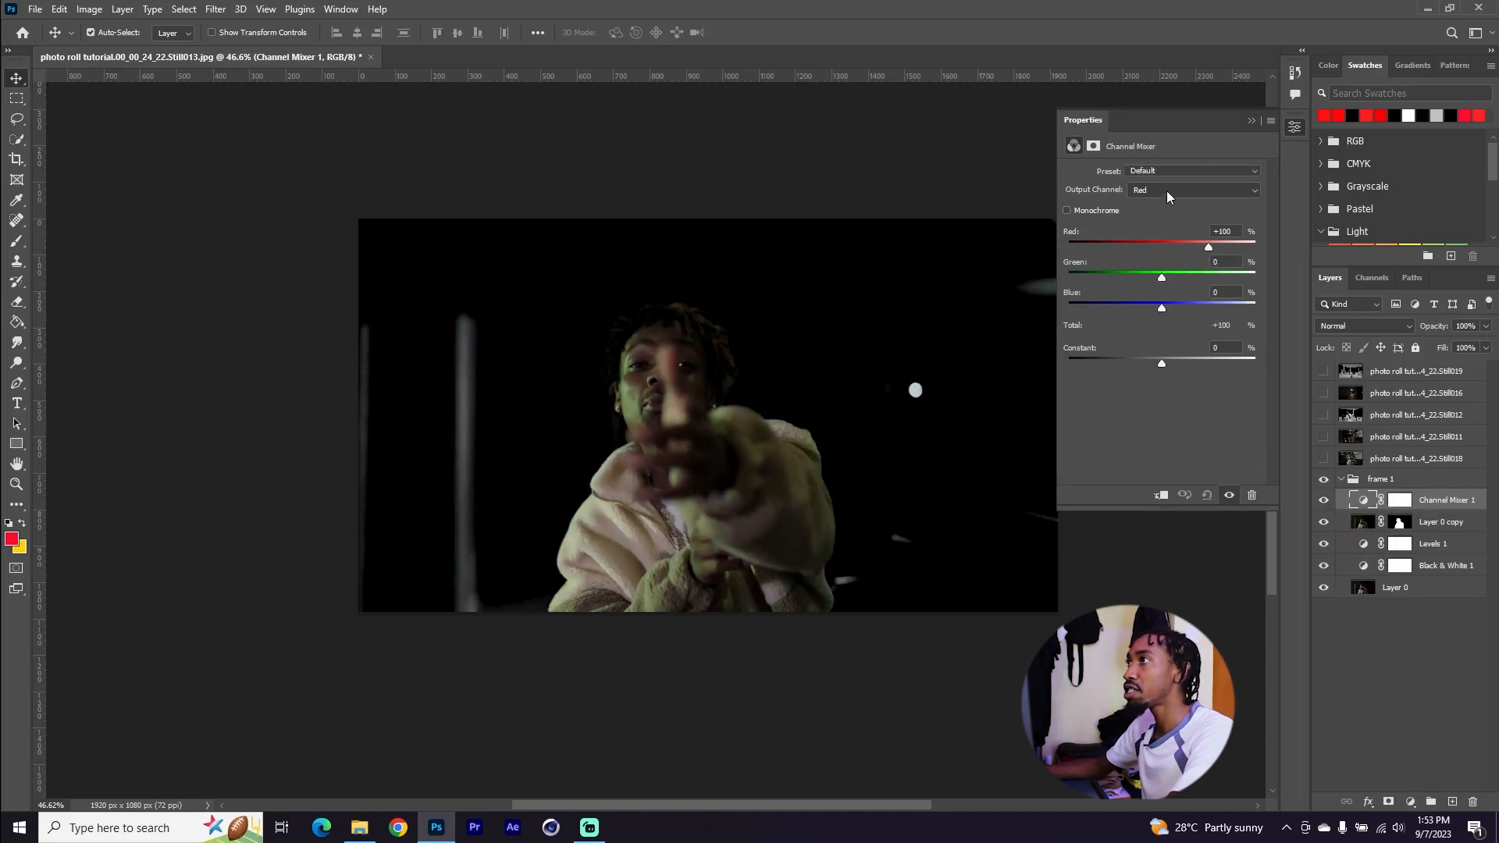
drag(1209, 247, 1170, 308)
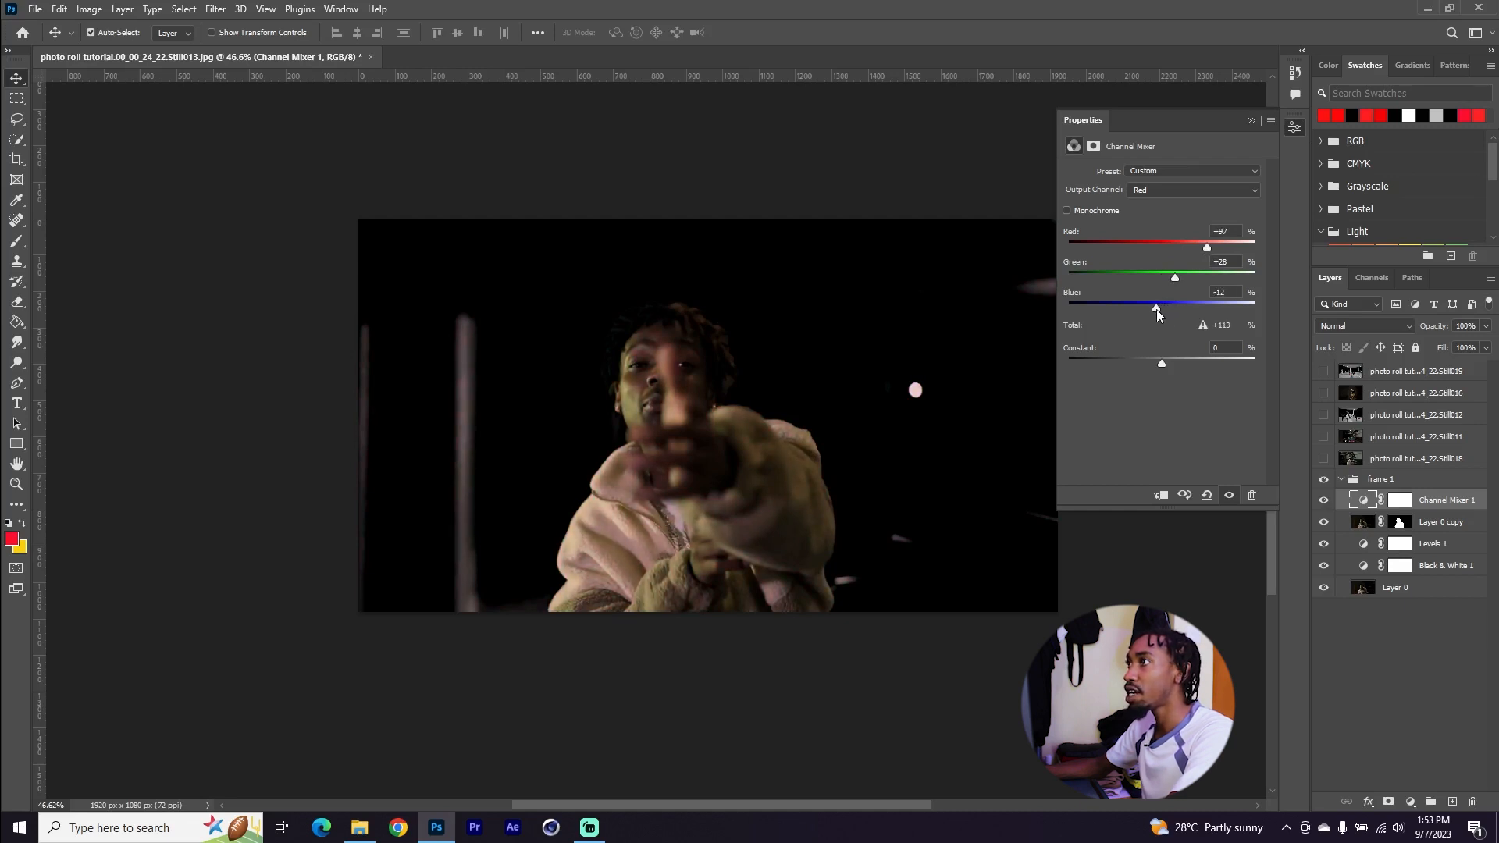
drag(1161, 363, 1179, 364)
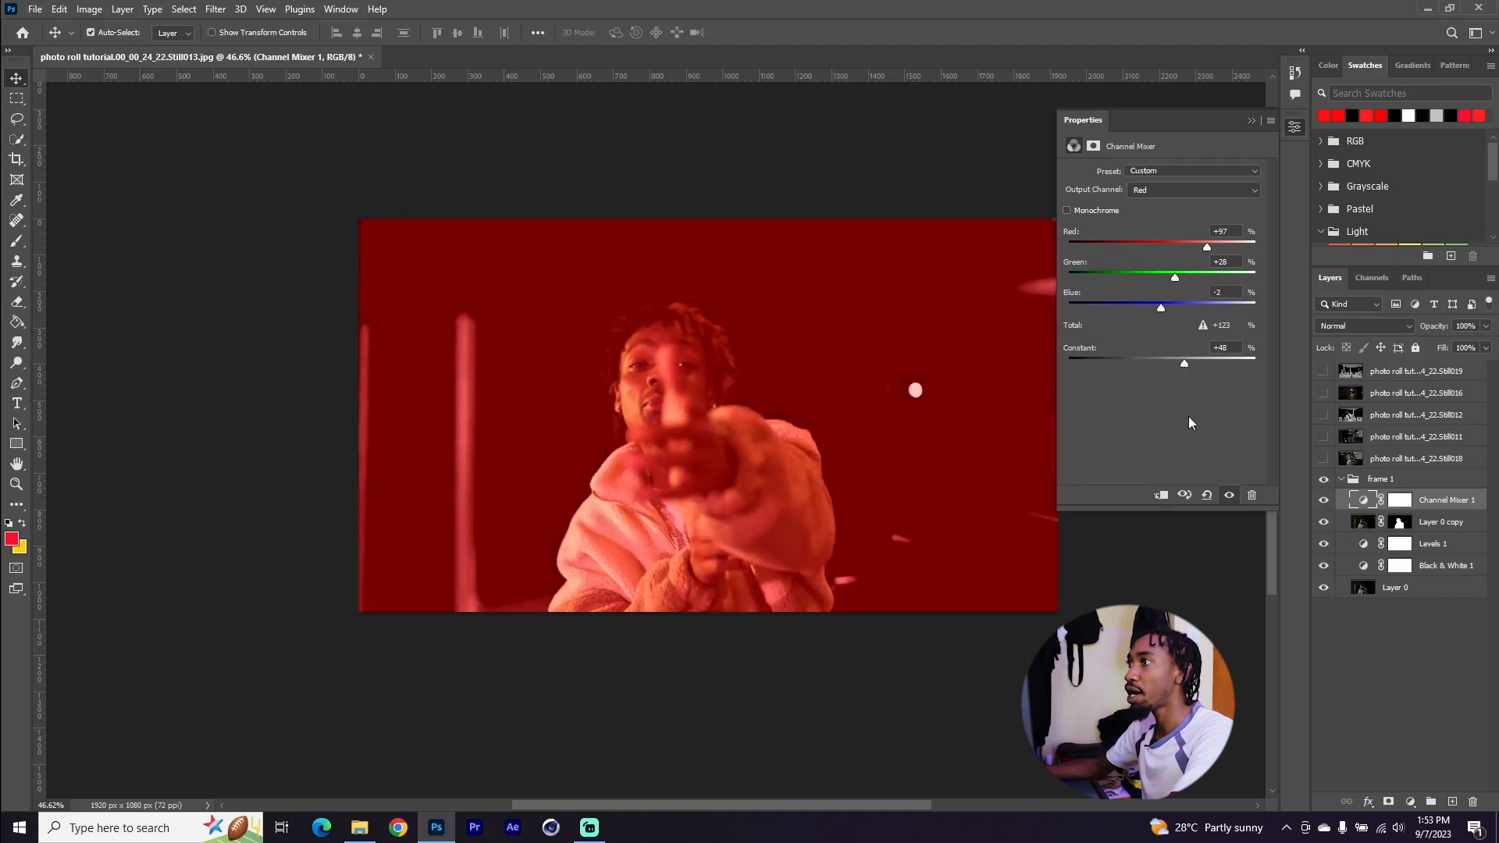
click(1161, 496)
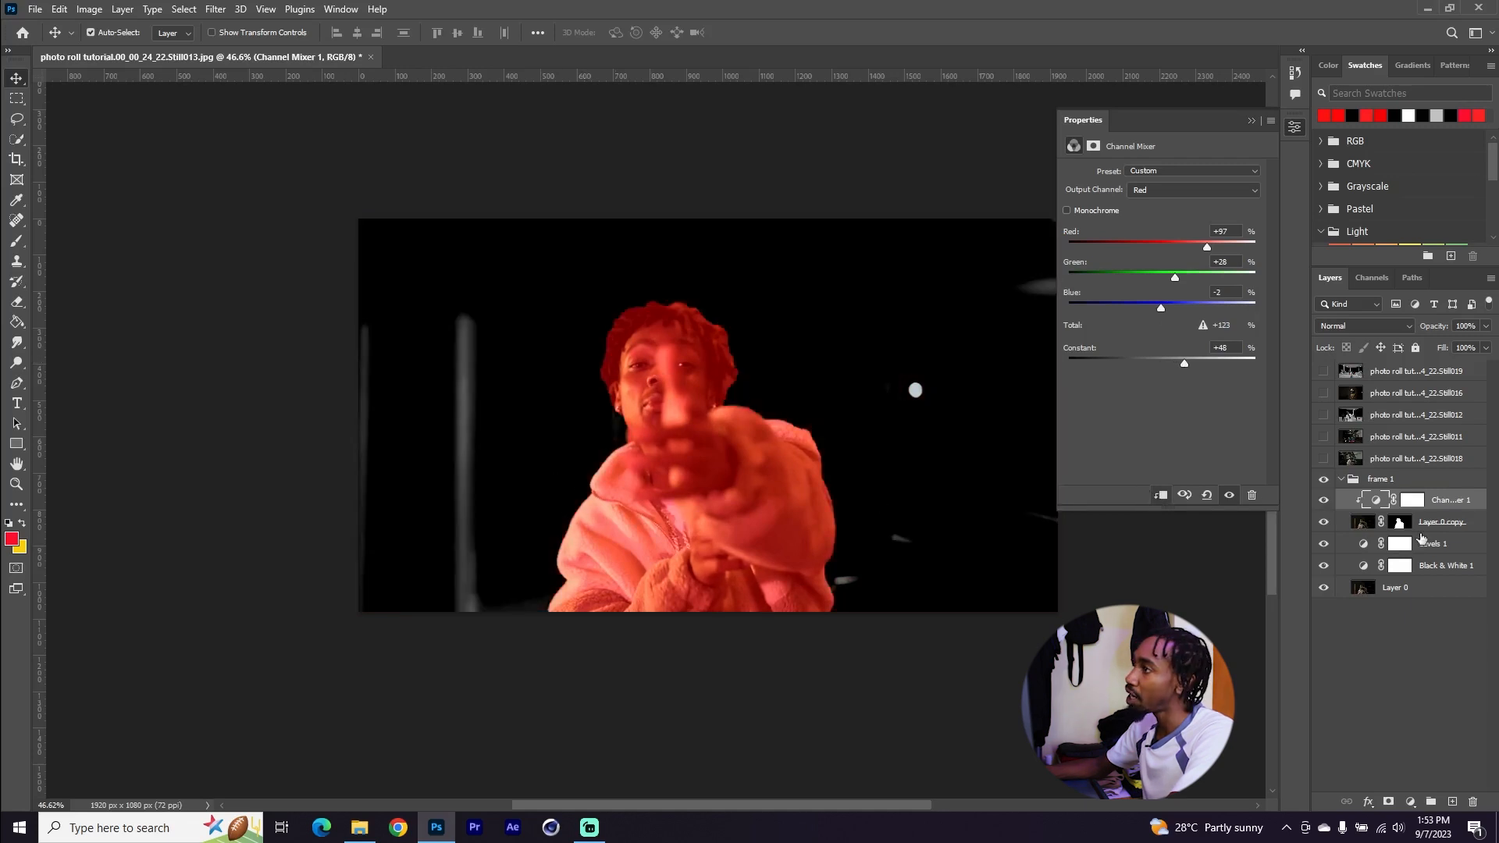
Set the Channel Mixer layer's blend mode to Soft Light
click(1430, 523)
click(1437, 506)
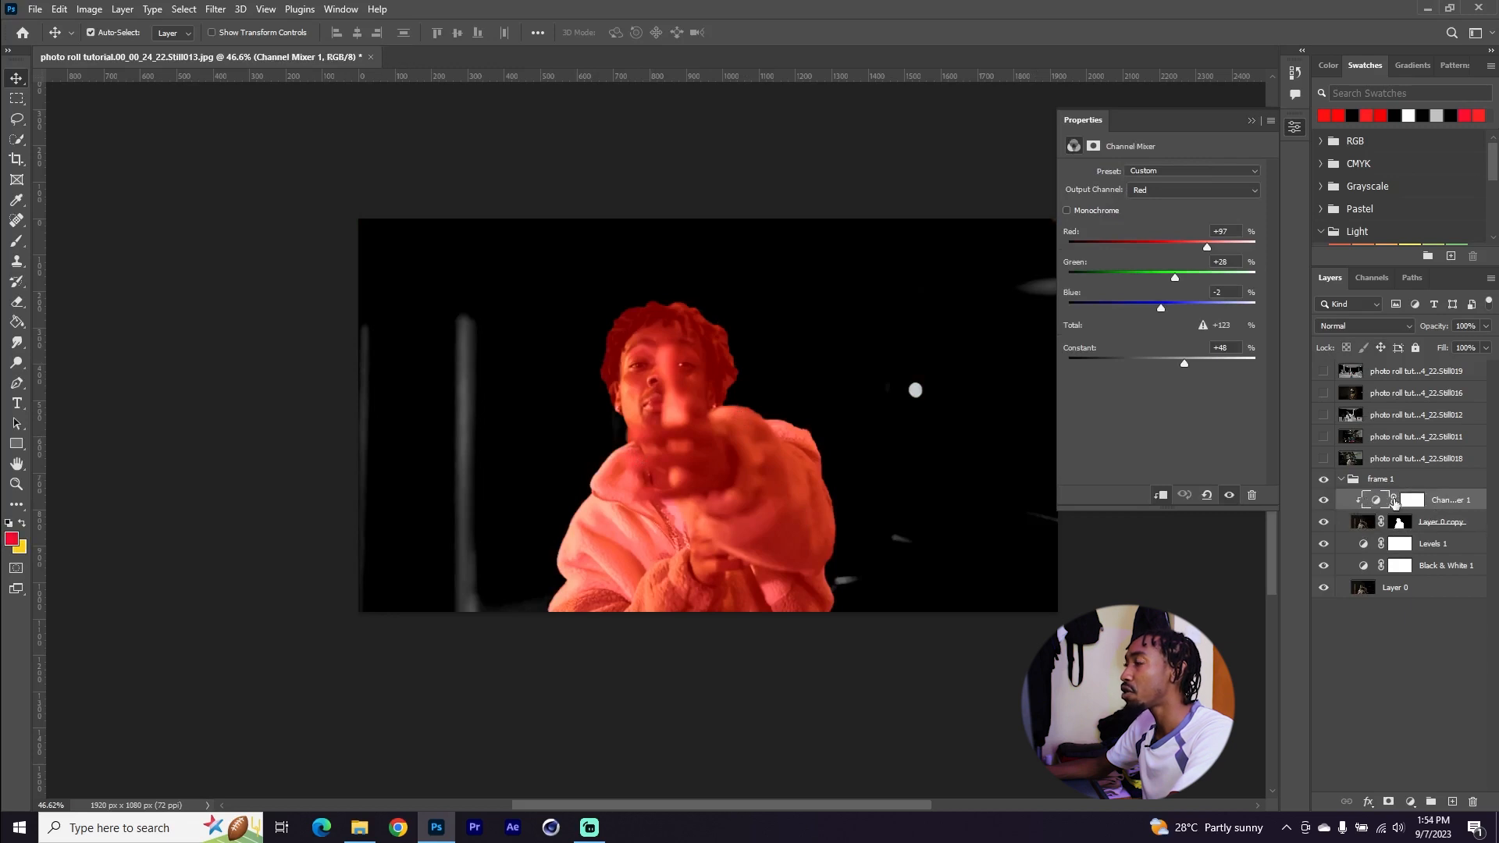
click(1362, 327)
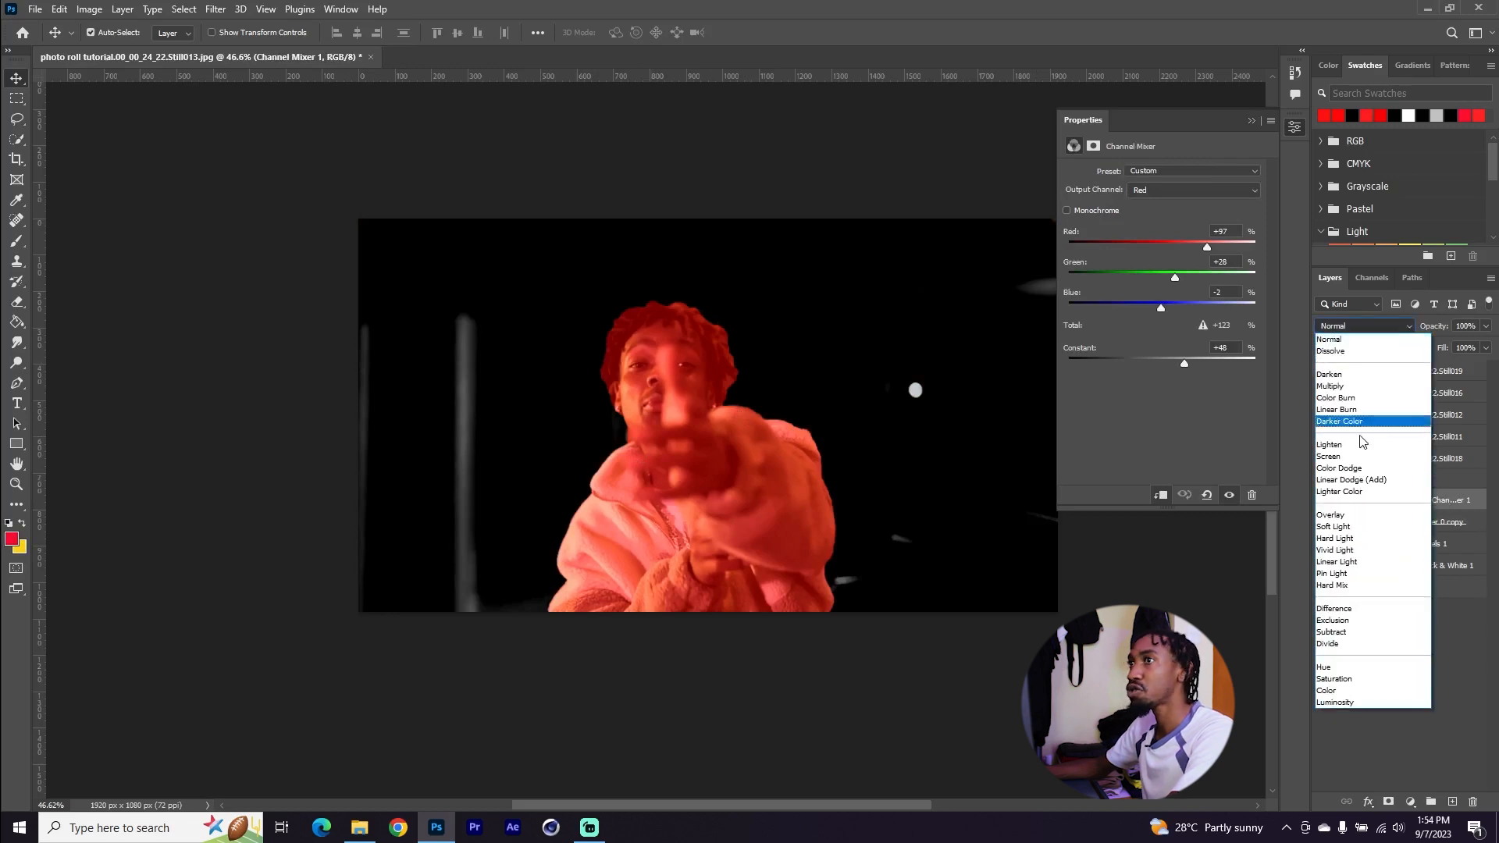
click(1355, 527)
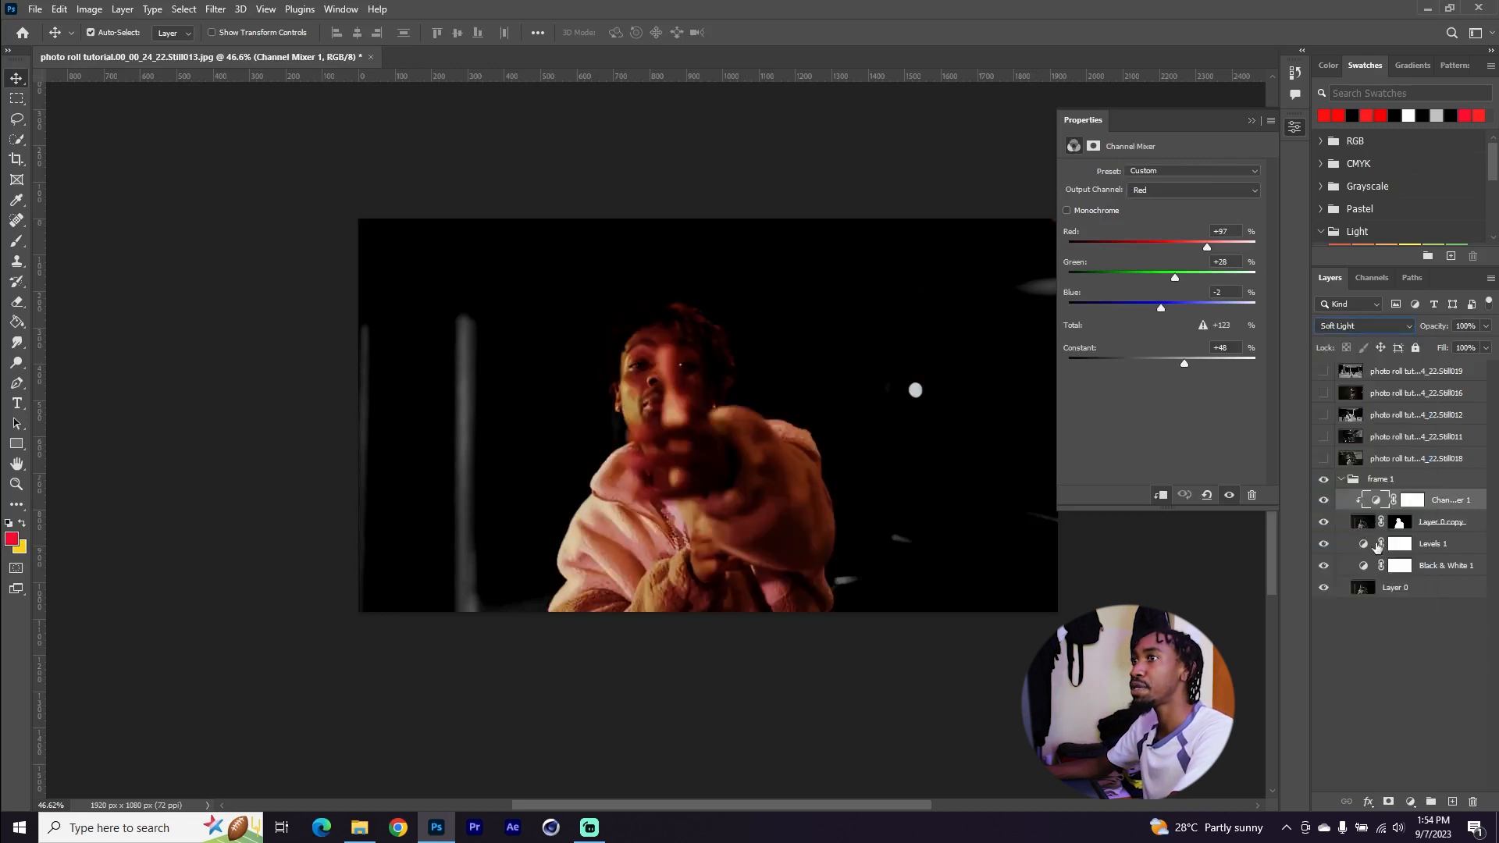
Toggle the Channel Mixer layer's visibility to compare the effect
click(1323, 501)
click(1323, 500)
click(1322, 500)
click(1322, 501)
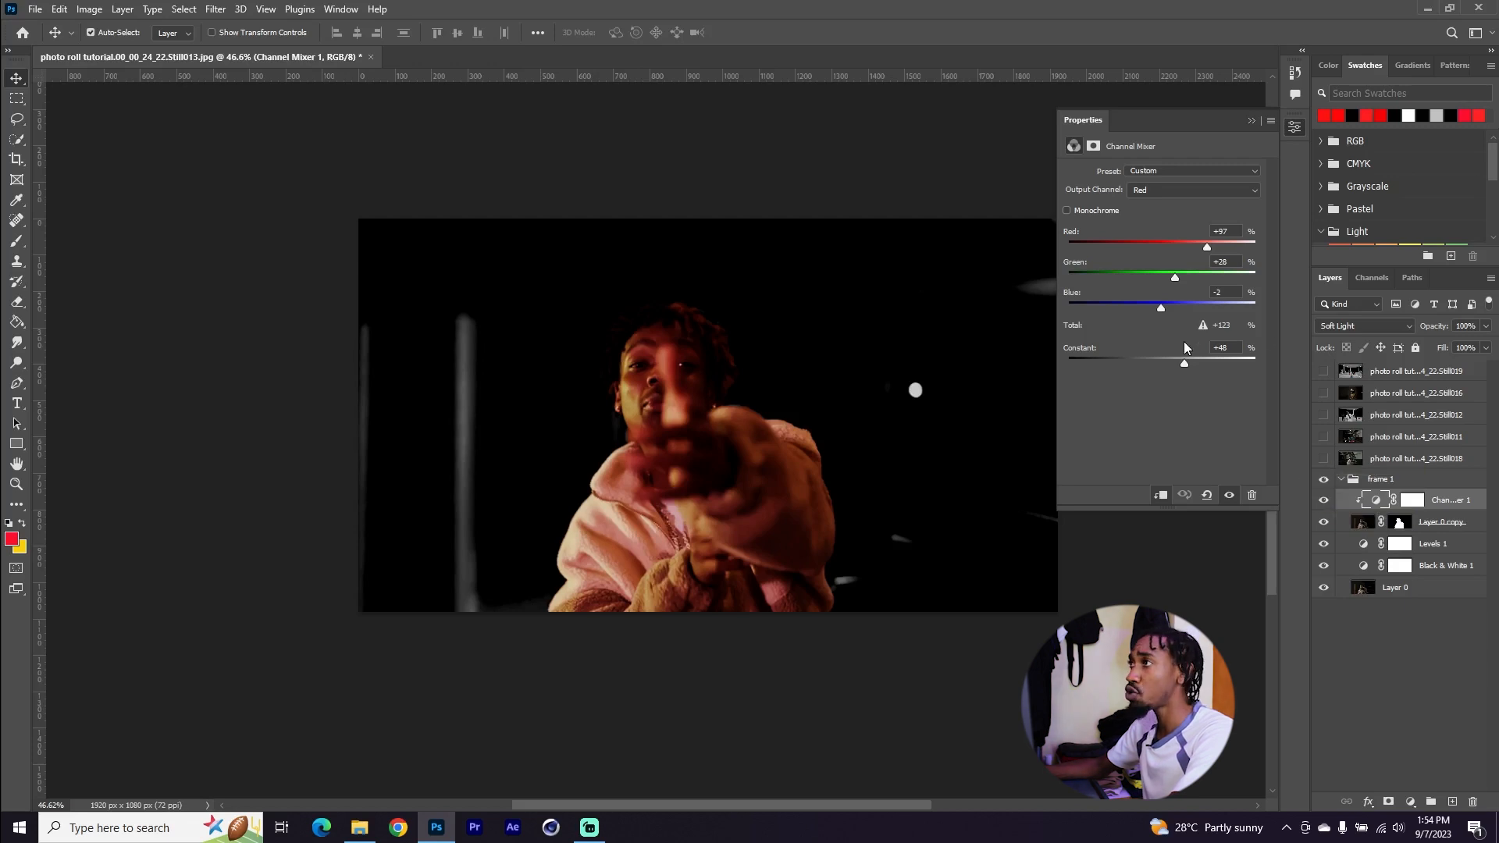
click(1206, 495)
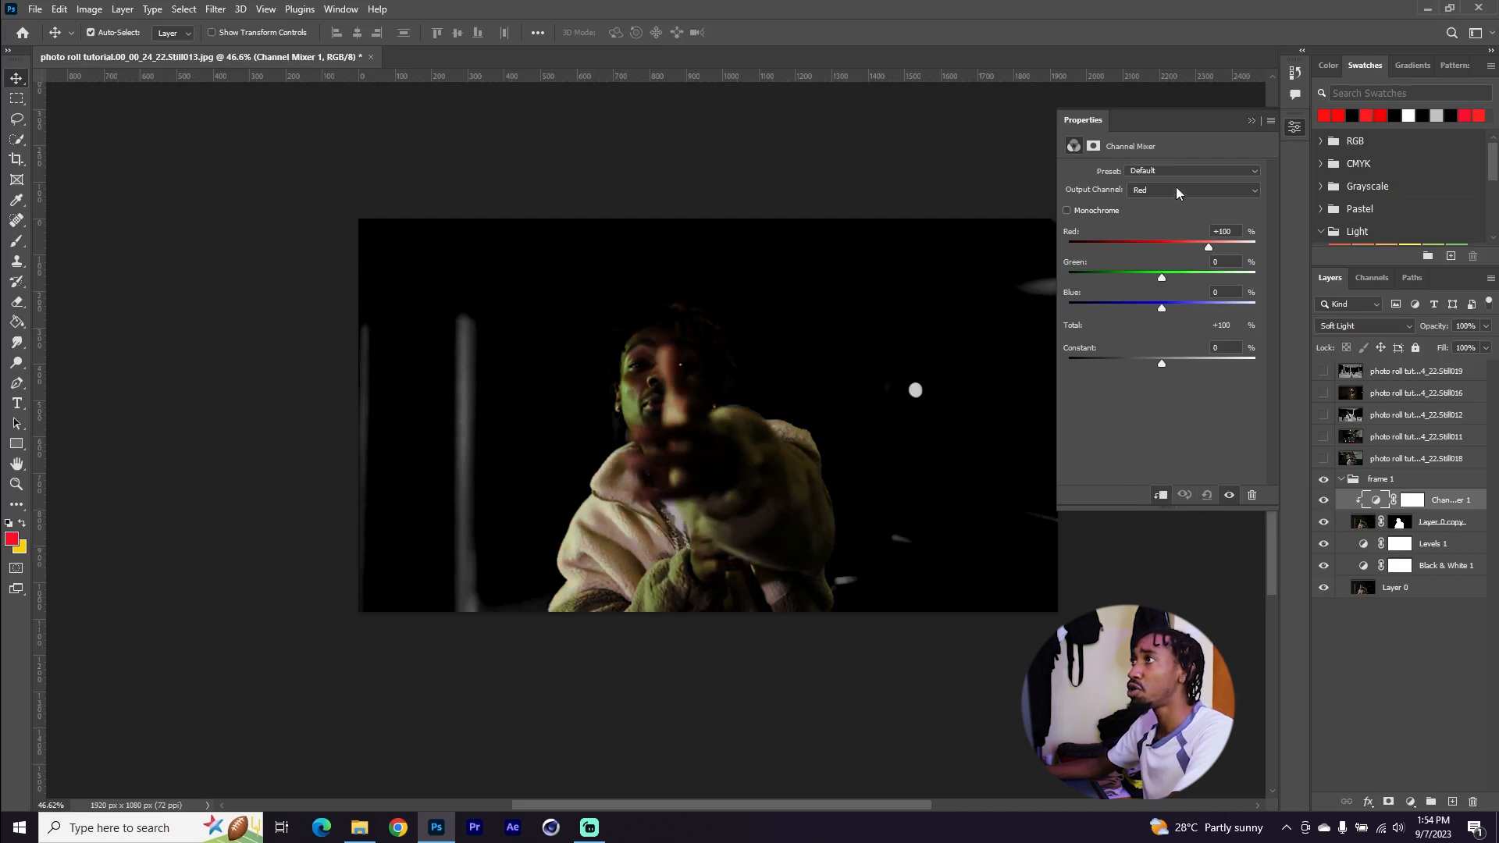
click(1176, 190)
click(1169, 232)
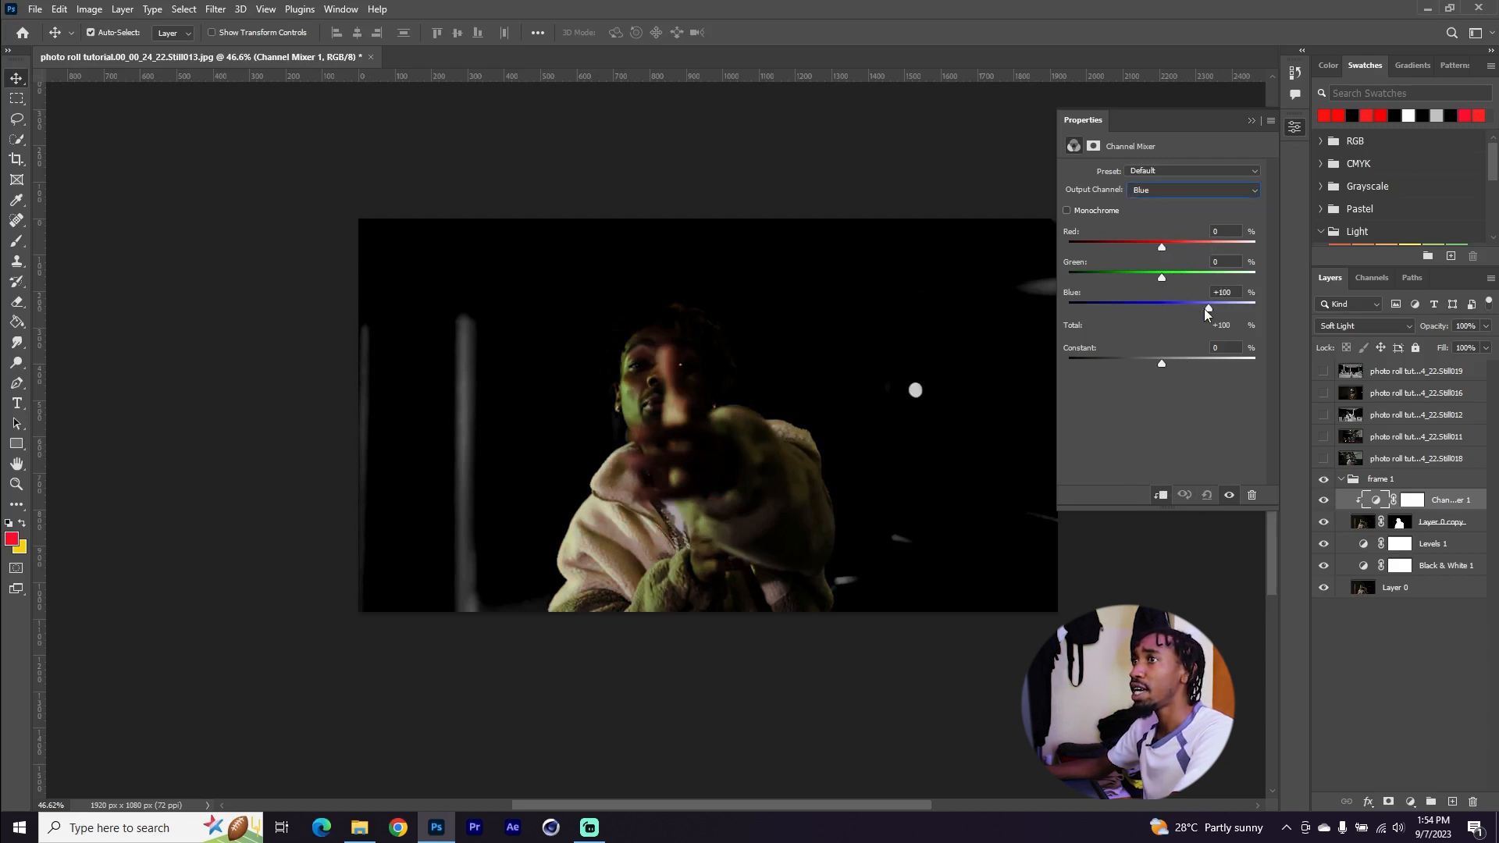
drag(1211, 307, 1150, 248)
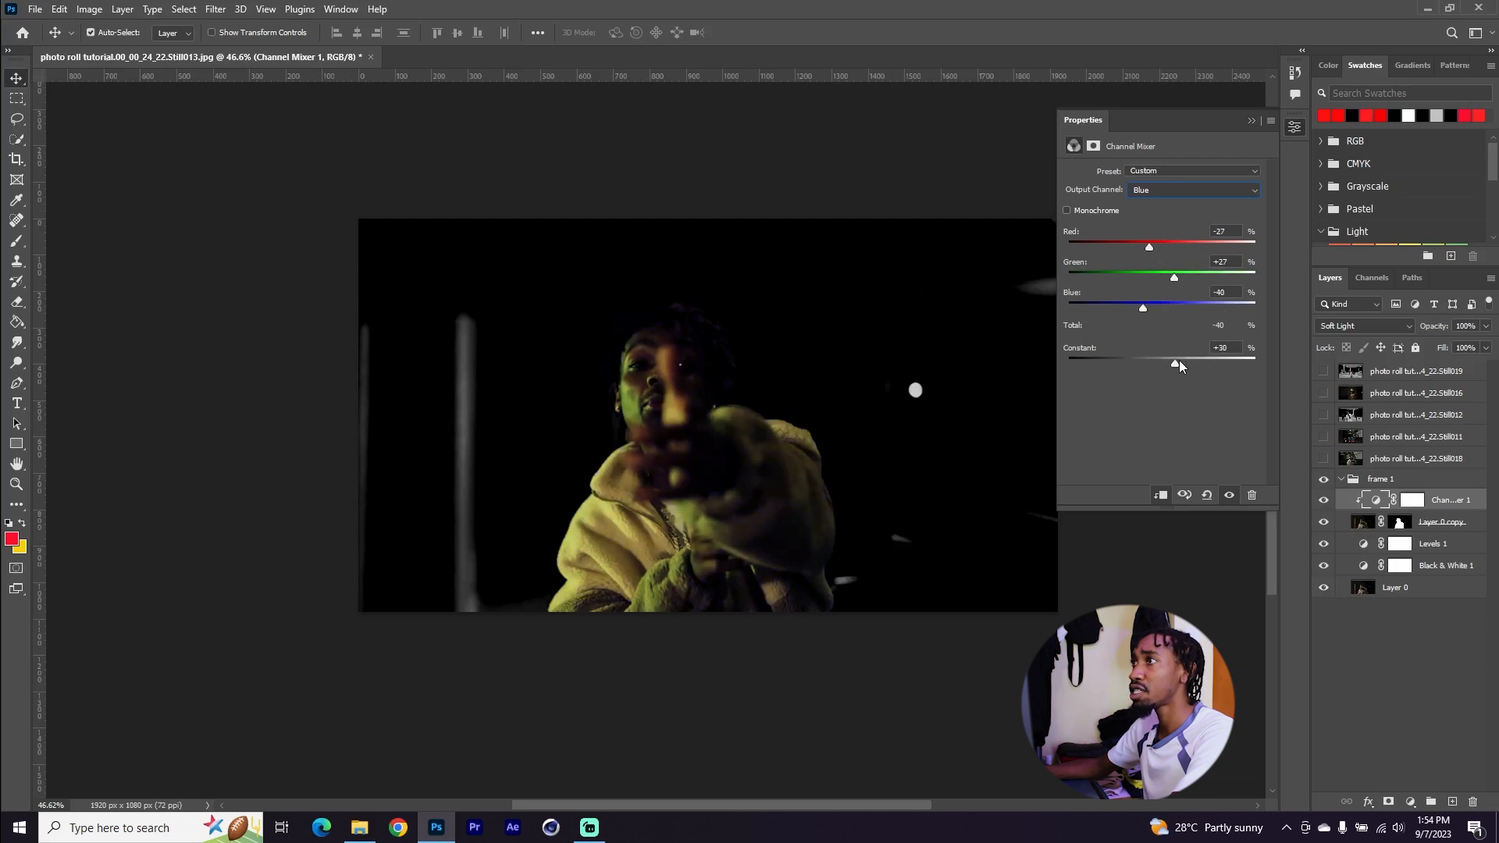
drag(1212, 364, 1135, 361)
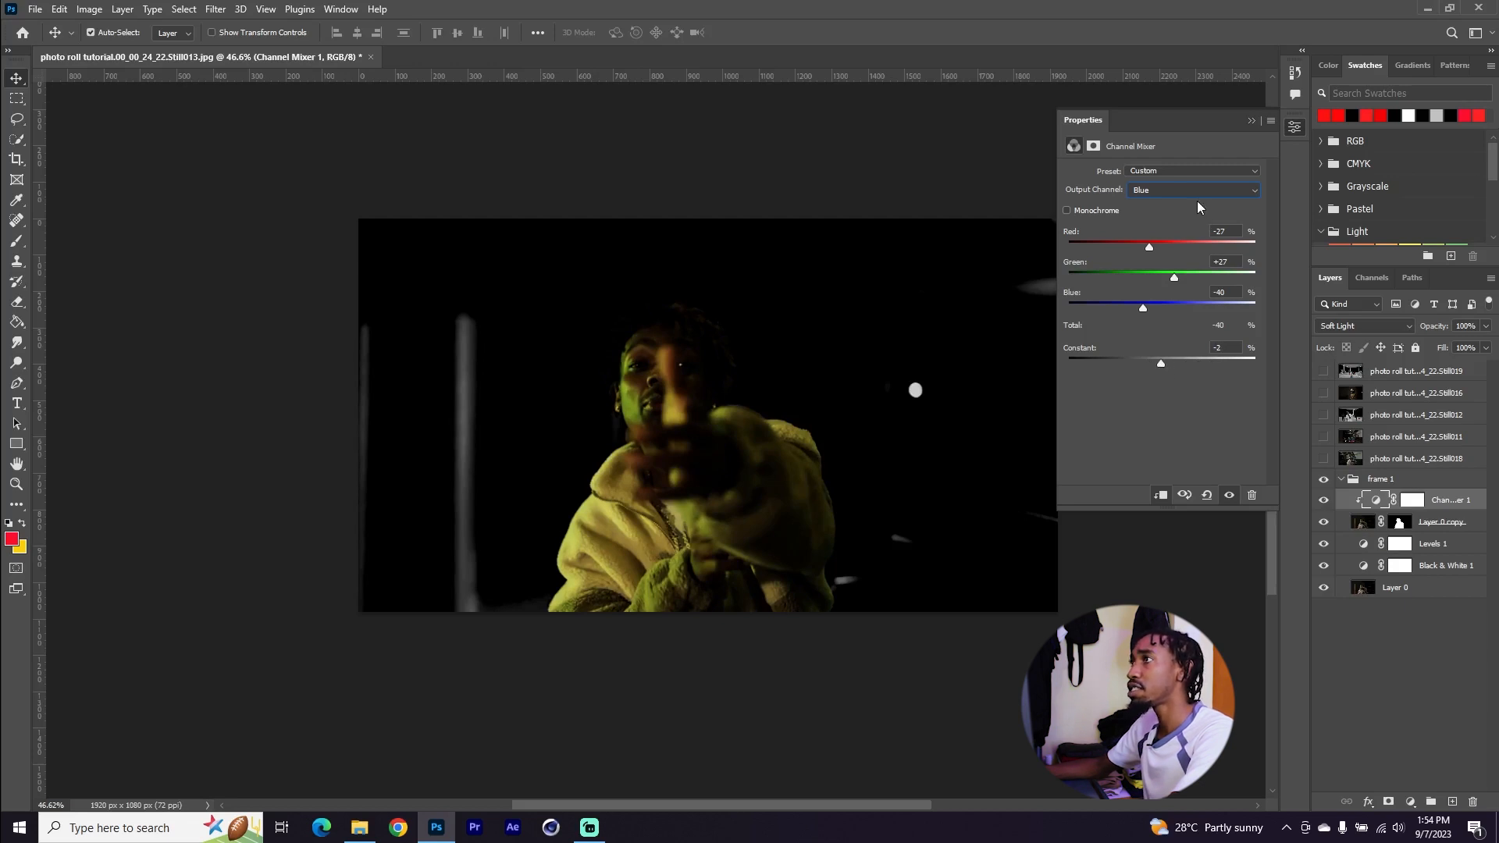
click(1207, 495)
Switch the Channel Mixer to the Red output channel and set its Red slider to +113
click(1169, 189)
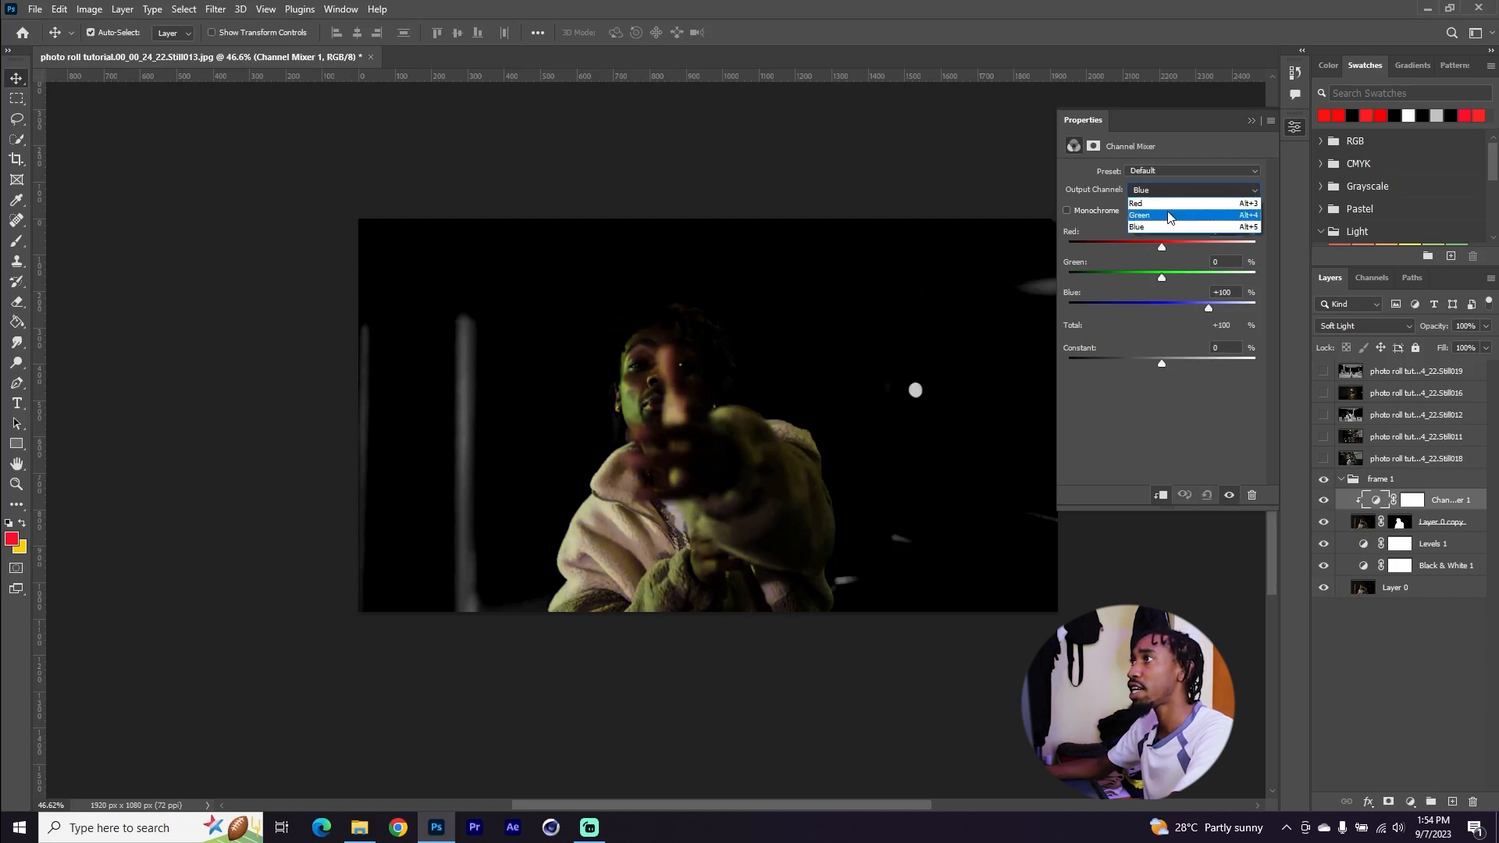
click(1163, 202)
drag(1162, 247, 1215, 248)
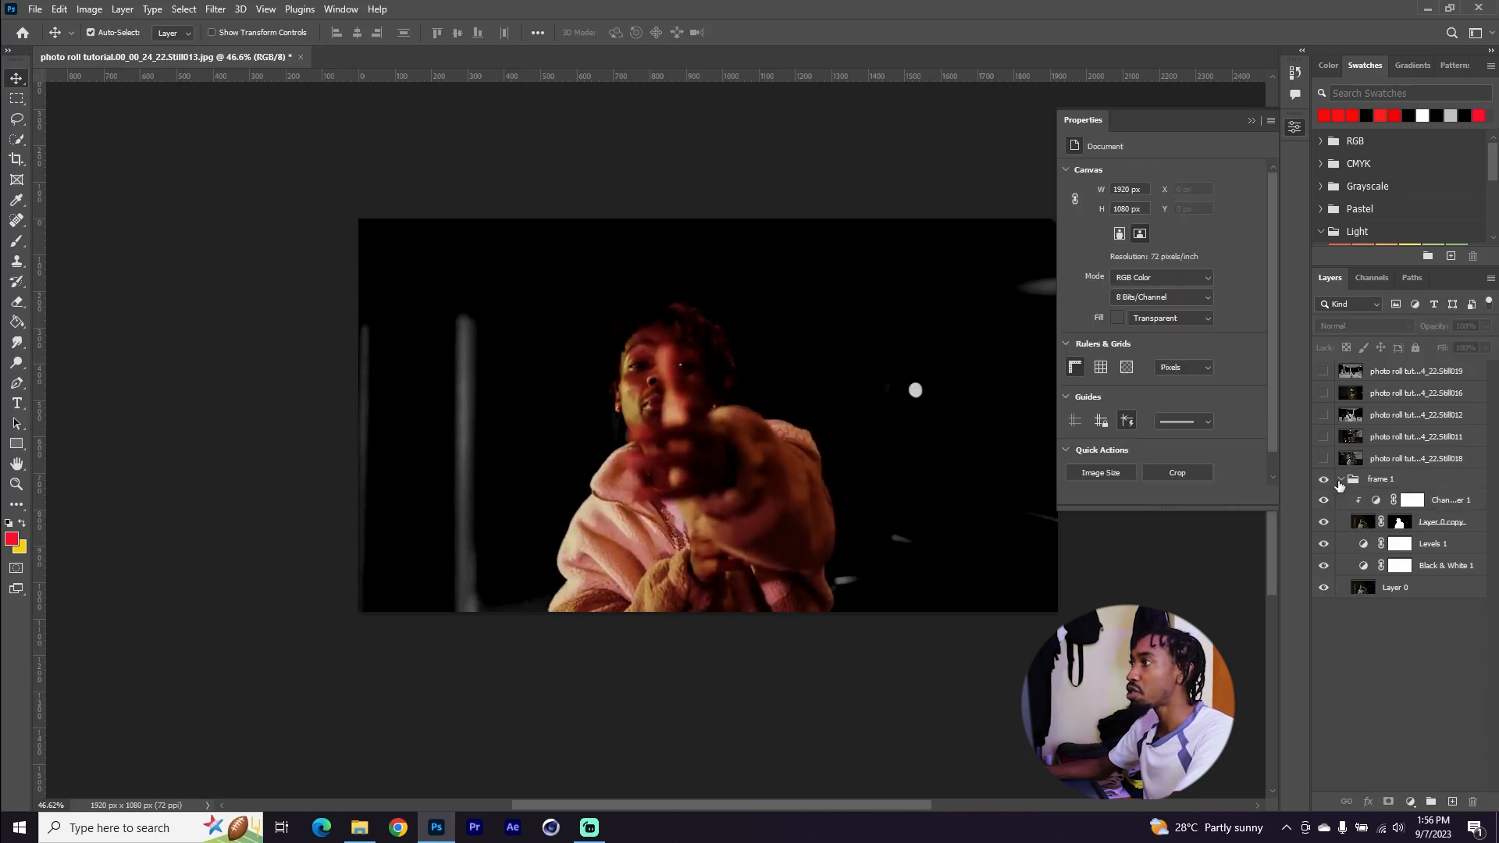
Collapse the frame 1 layer group
click(1340, 479)
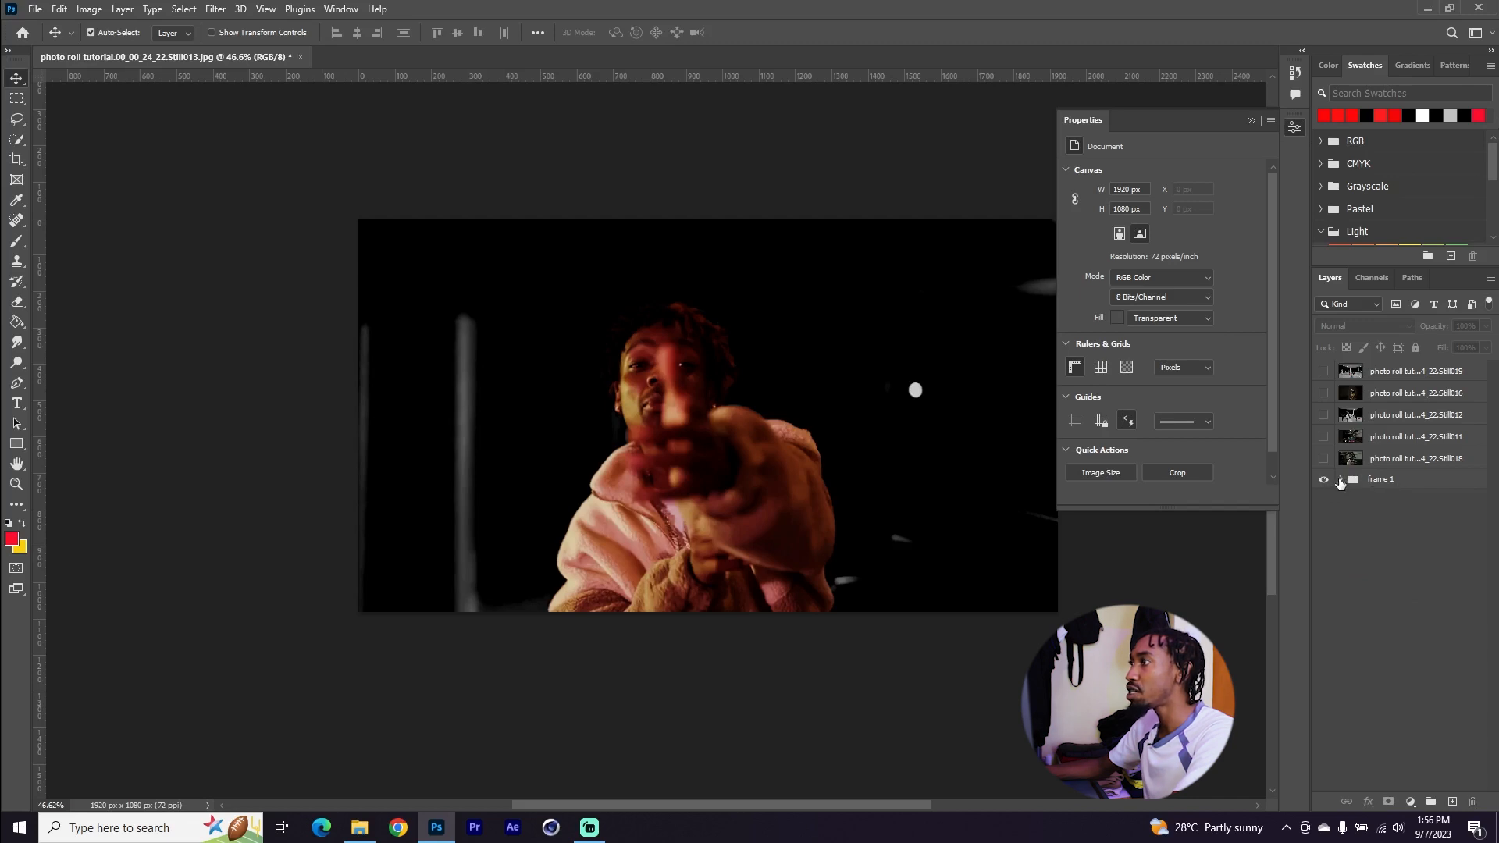
click(1340, 479)
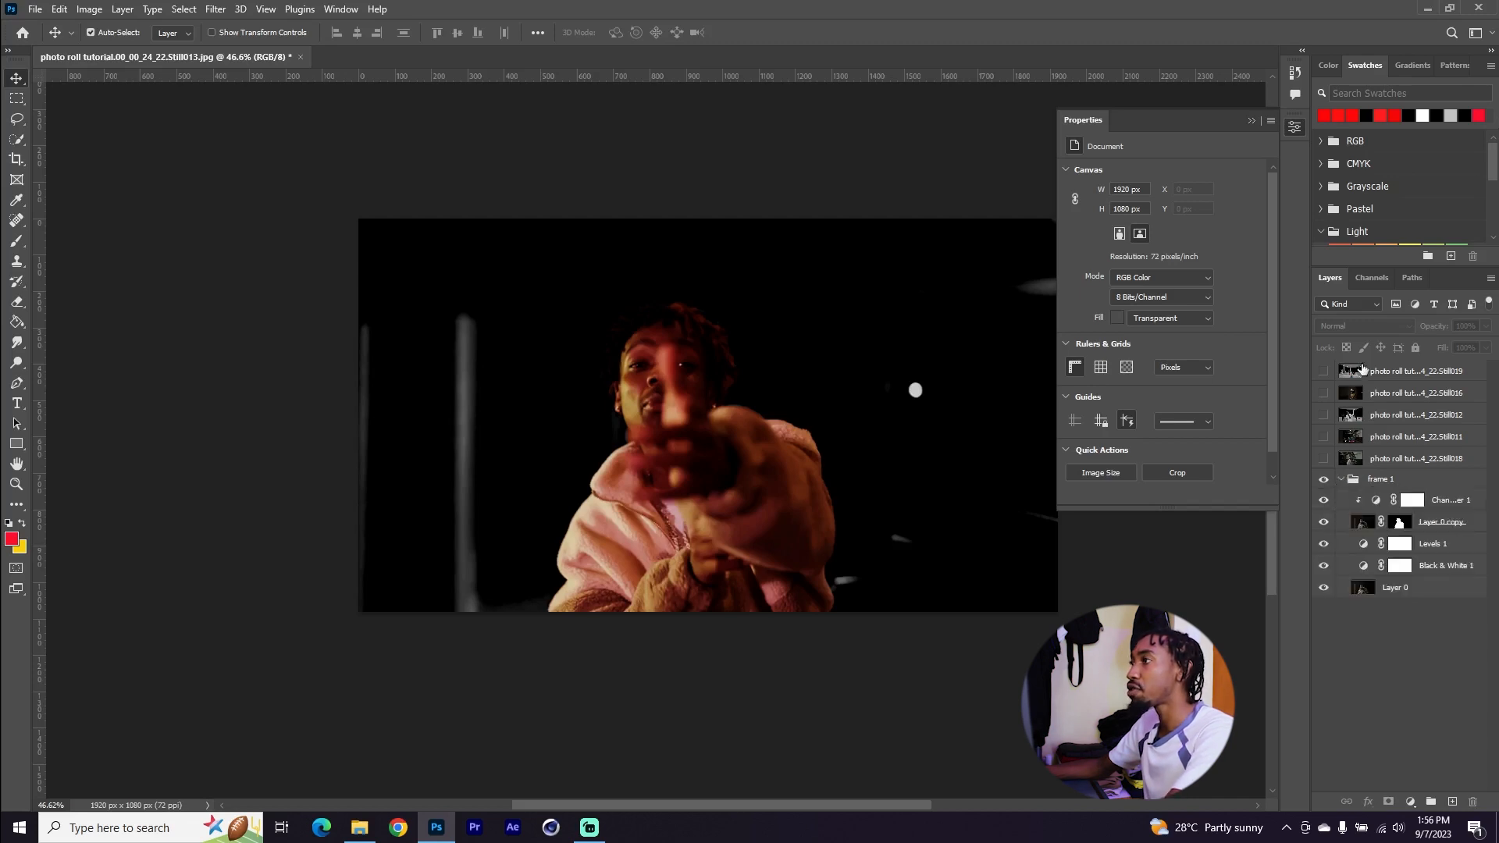
click(1343, 492)
click(1341, 480)
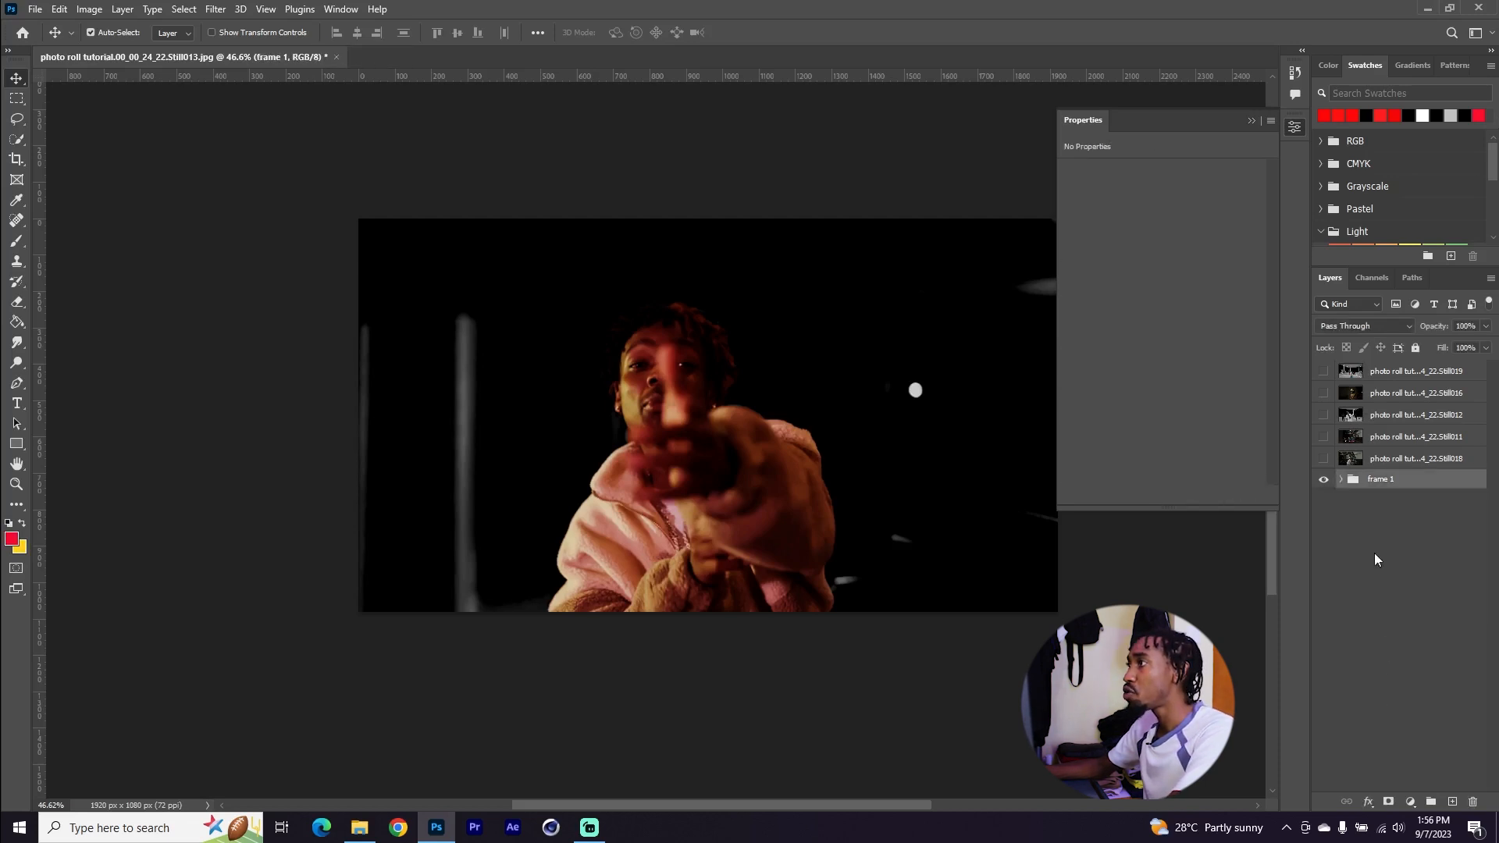
click(1341, 480)
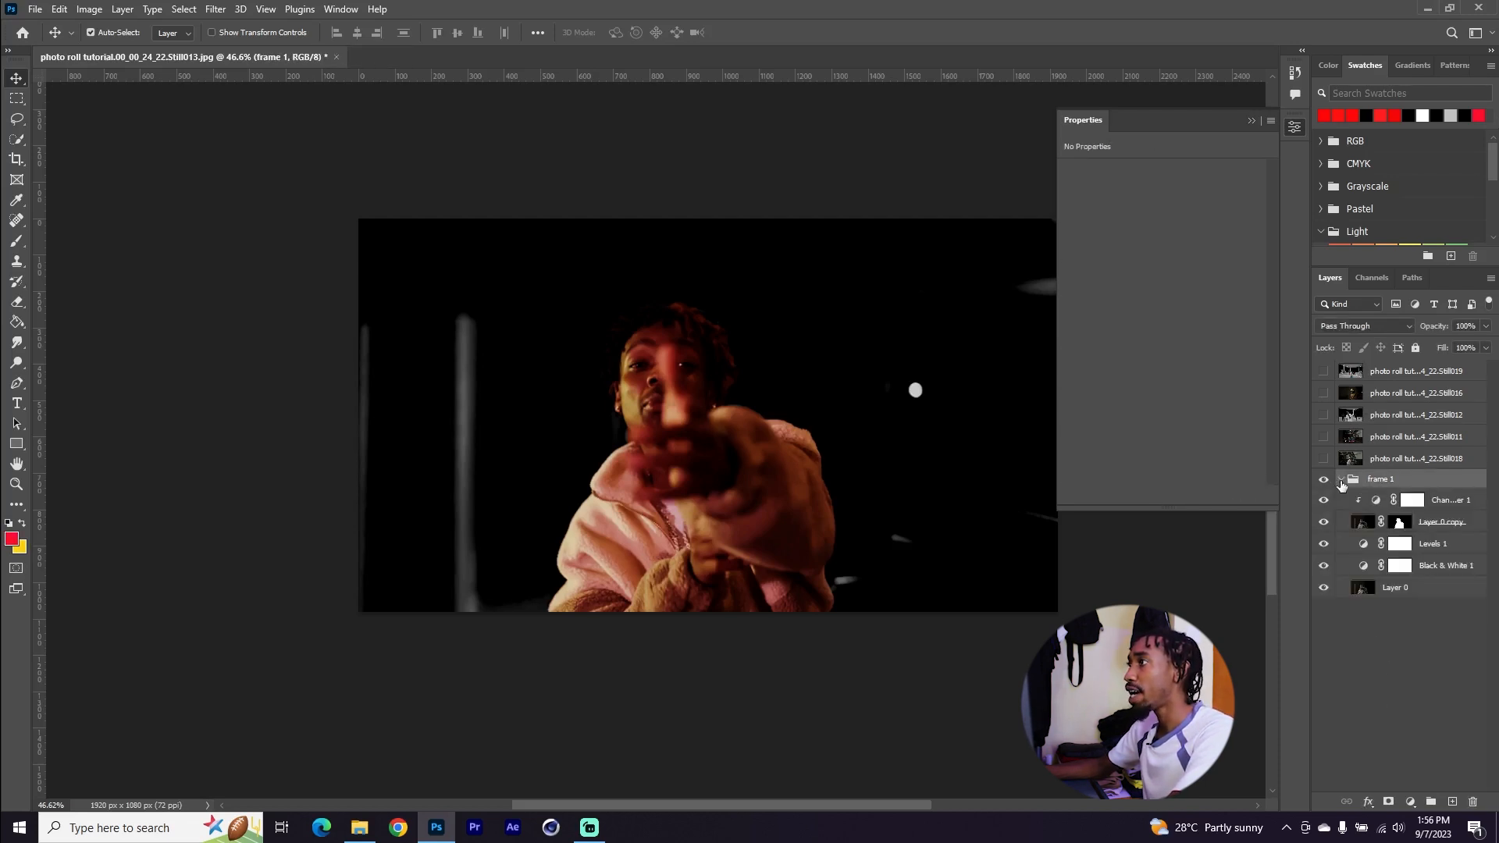
click(1342, 481)
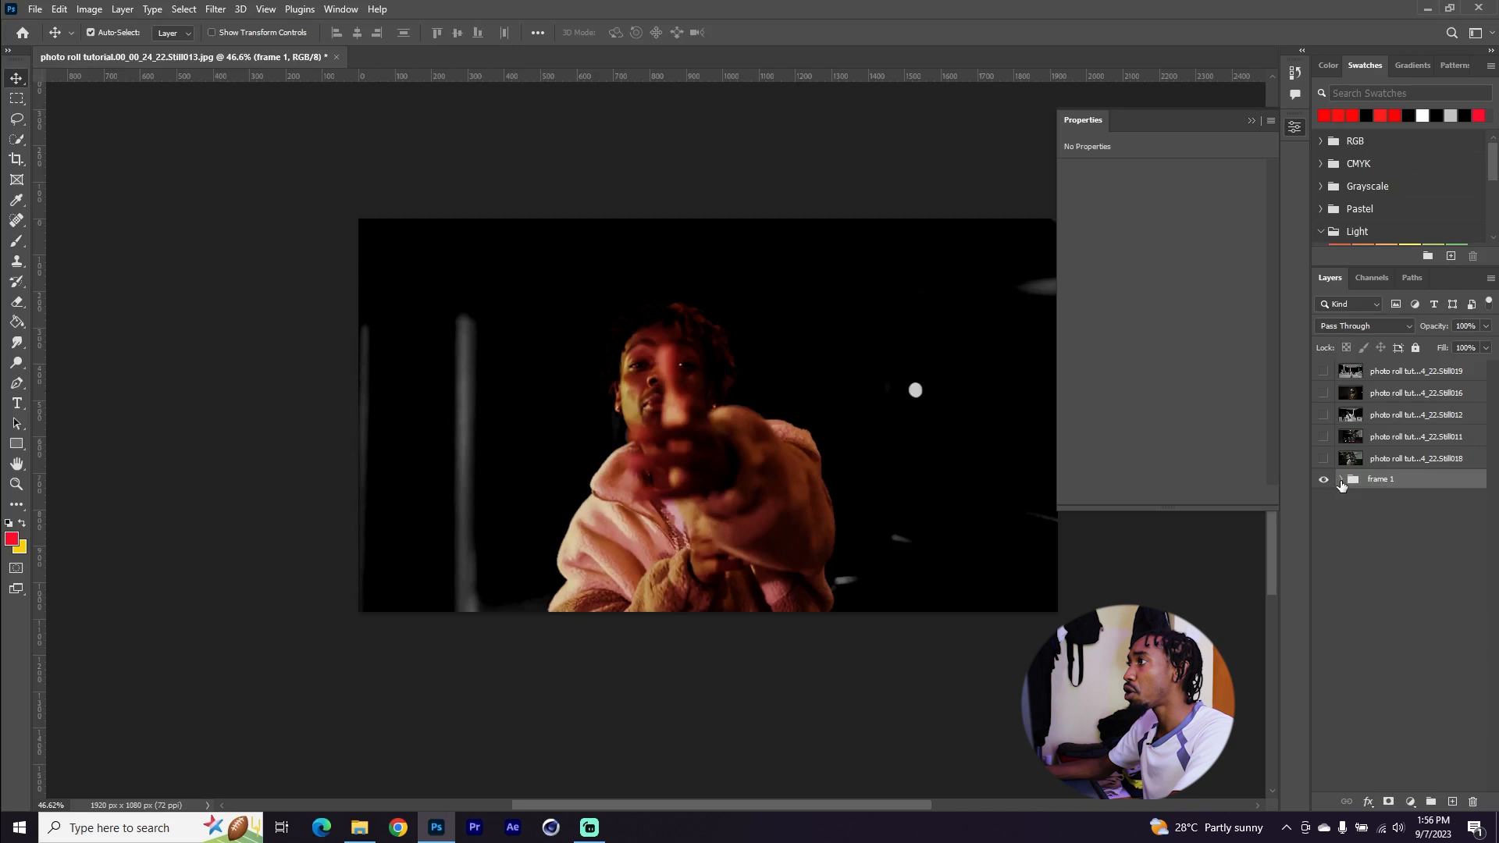
Select and show the Still018 layer, then duplicate it
click(1406, 462)
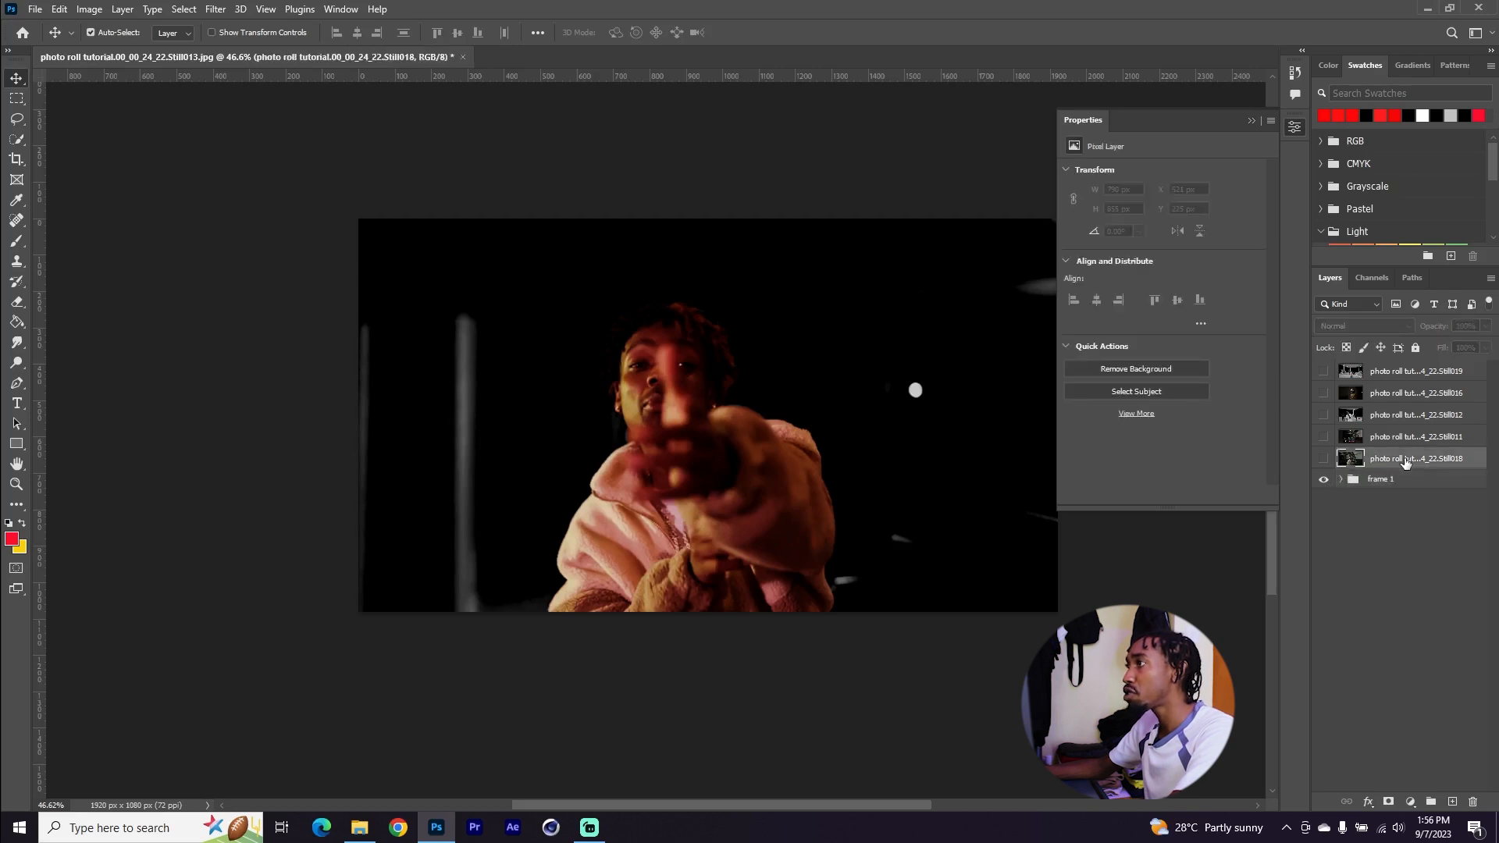
click(1324, 459)
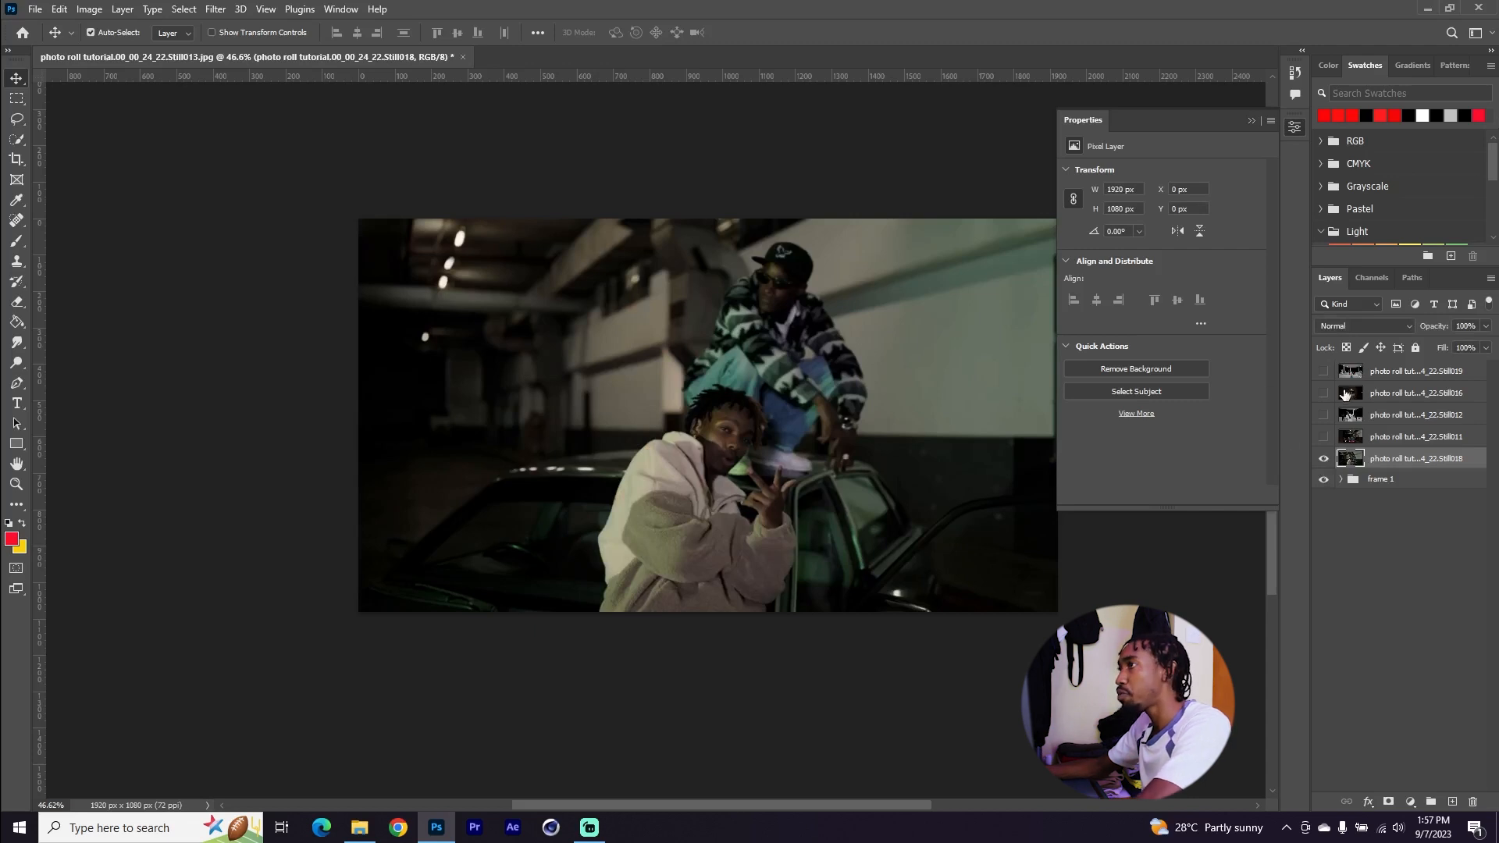
key(ctrl+j)
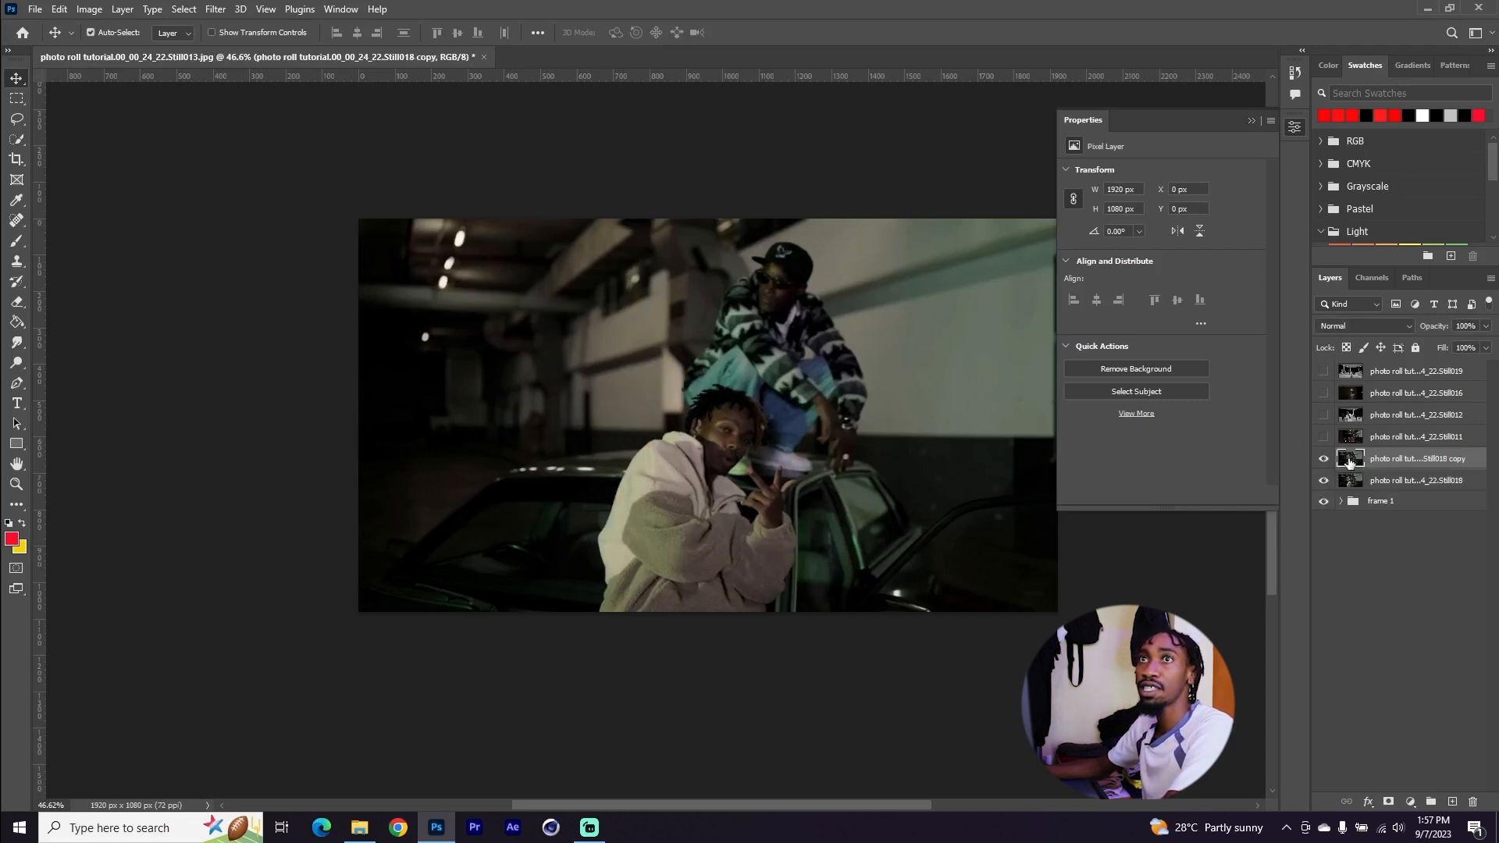
Select the two people on the Still018 copy with Quick Selection, subtract the excess, and add a layer mask from the selection
click(17, 138)
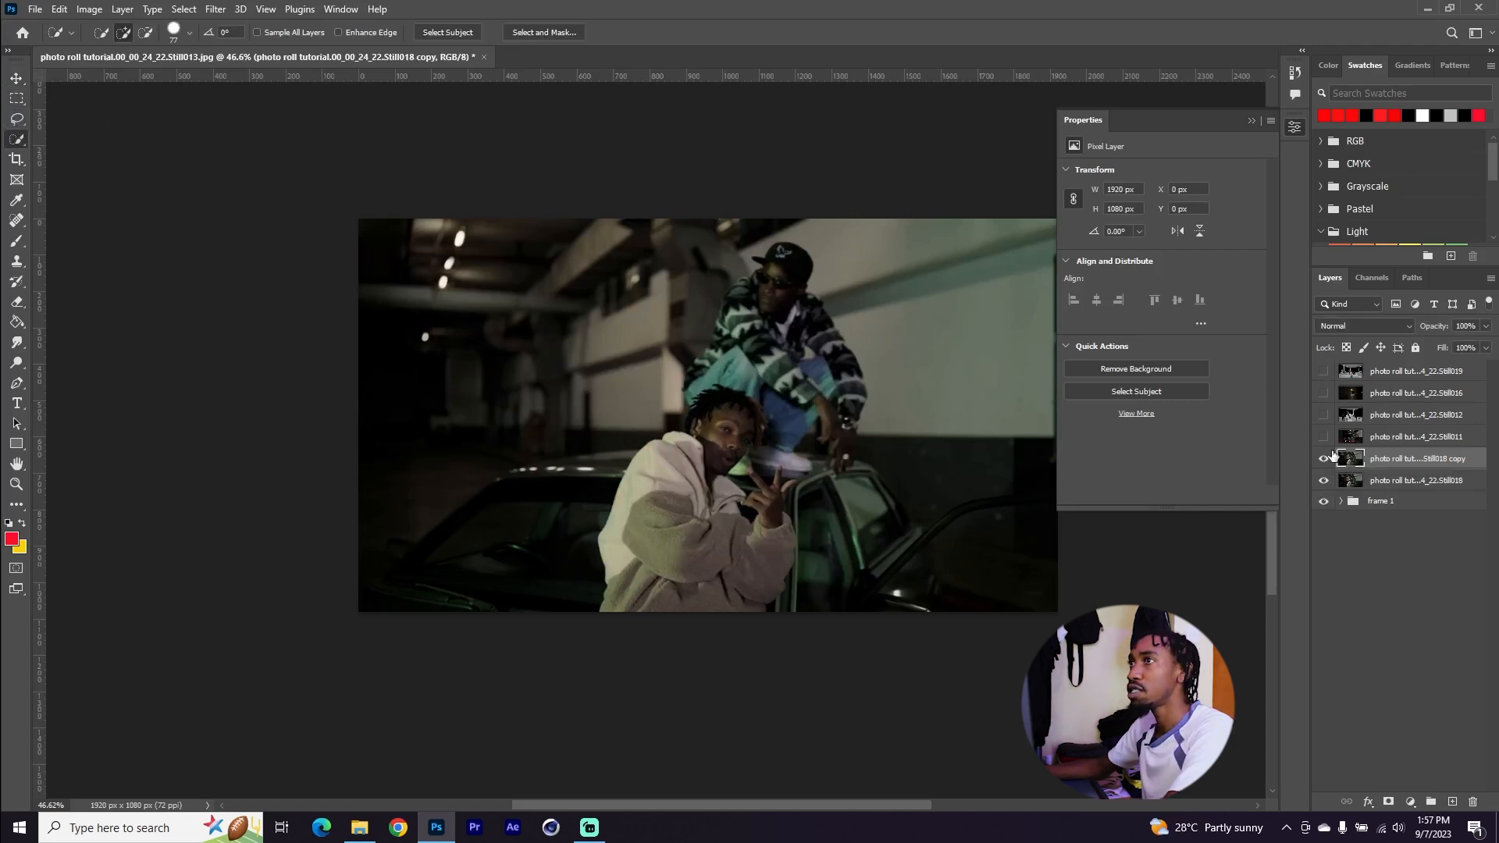
mouse_move(770, 269)
mouse_down()
mouse_move(673, 569)
mouse_move(797, 356)
mouse_move(820, 540)
mouse_move(830, 398)
mouse_move(853, 465)
mouse_up()
key(alt)
mouse_move(832, 609)
mouse_down()
mouse_move(831, 494)
mouse_move(837, 610)
mouse_move(828, 495)
mouse_move(812, 651)
mouse_move(807, 606)
mouse_move(780, 606)
mouse_up()
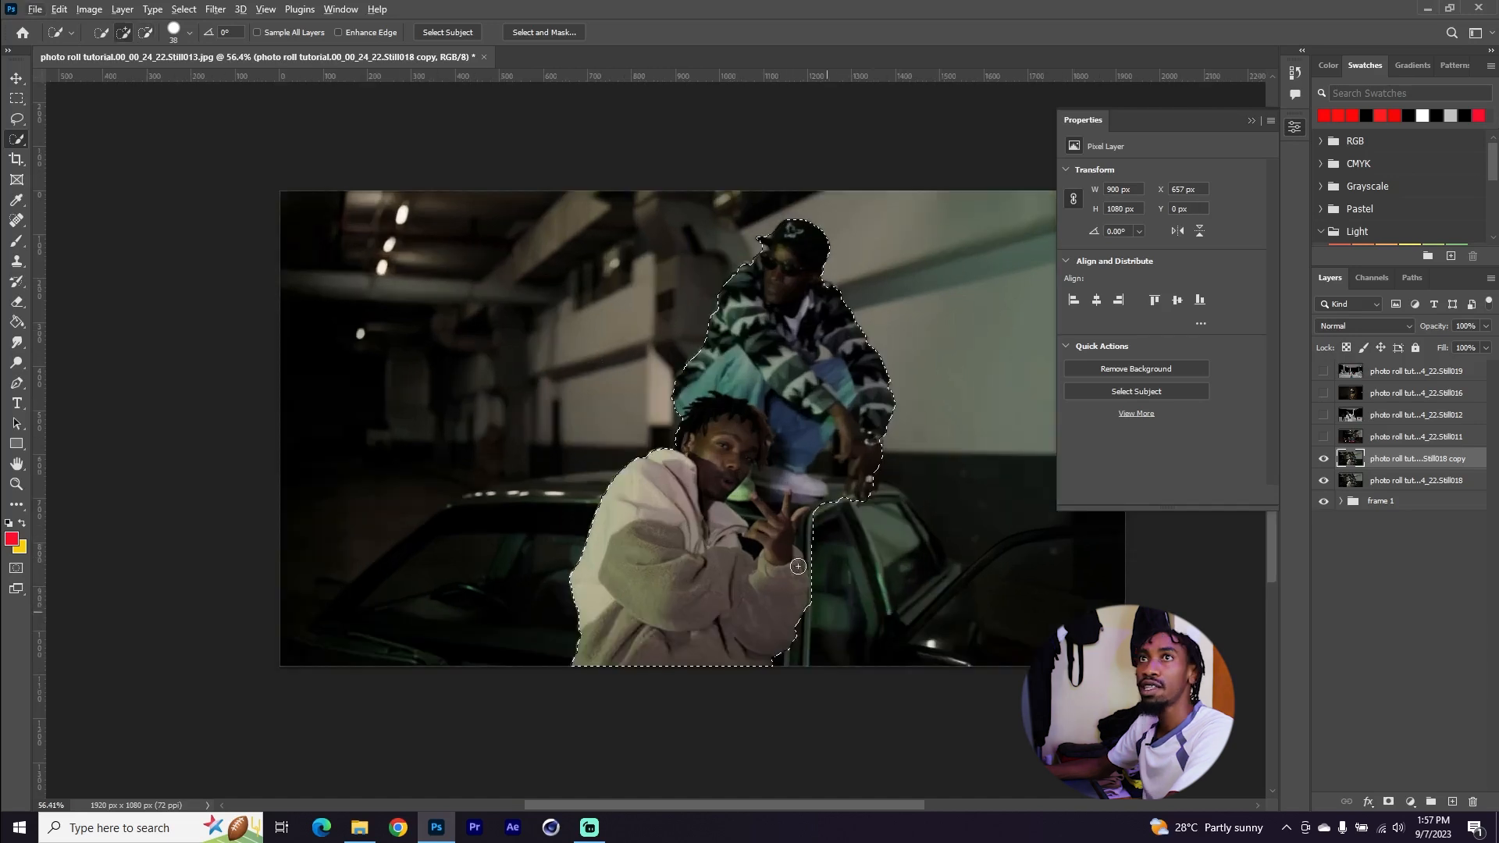
scroll(774, 558, down, 1)
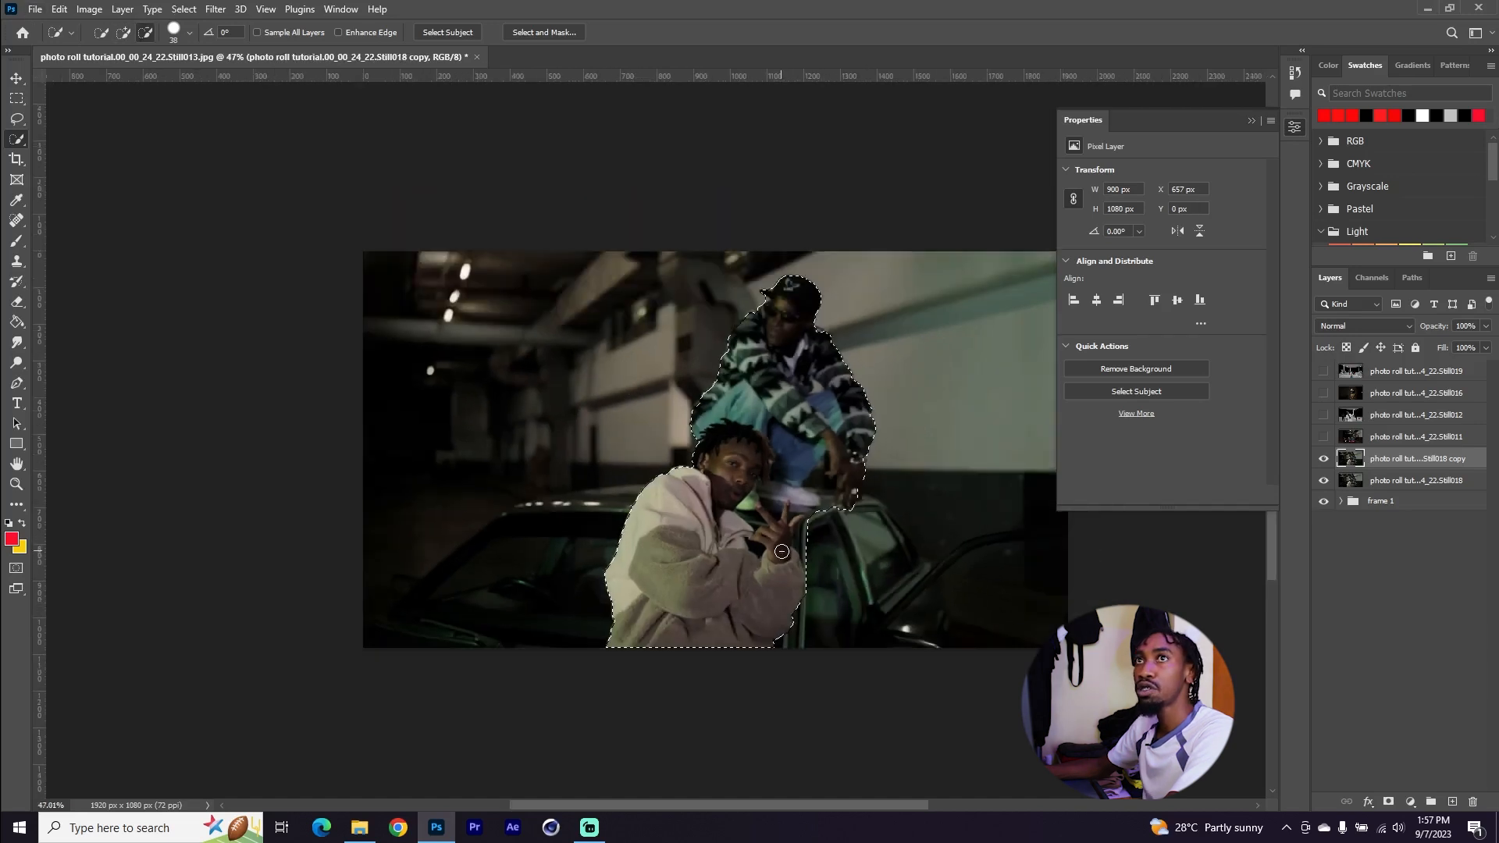
click(16, 78)
click(1389, 803)
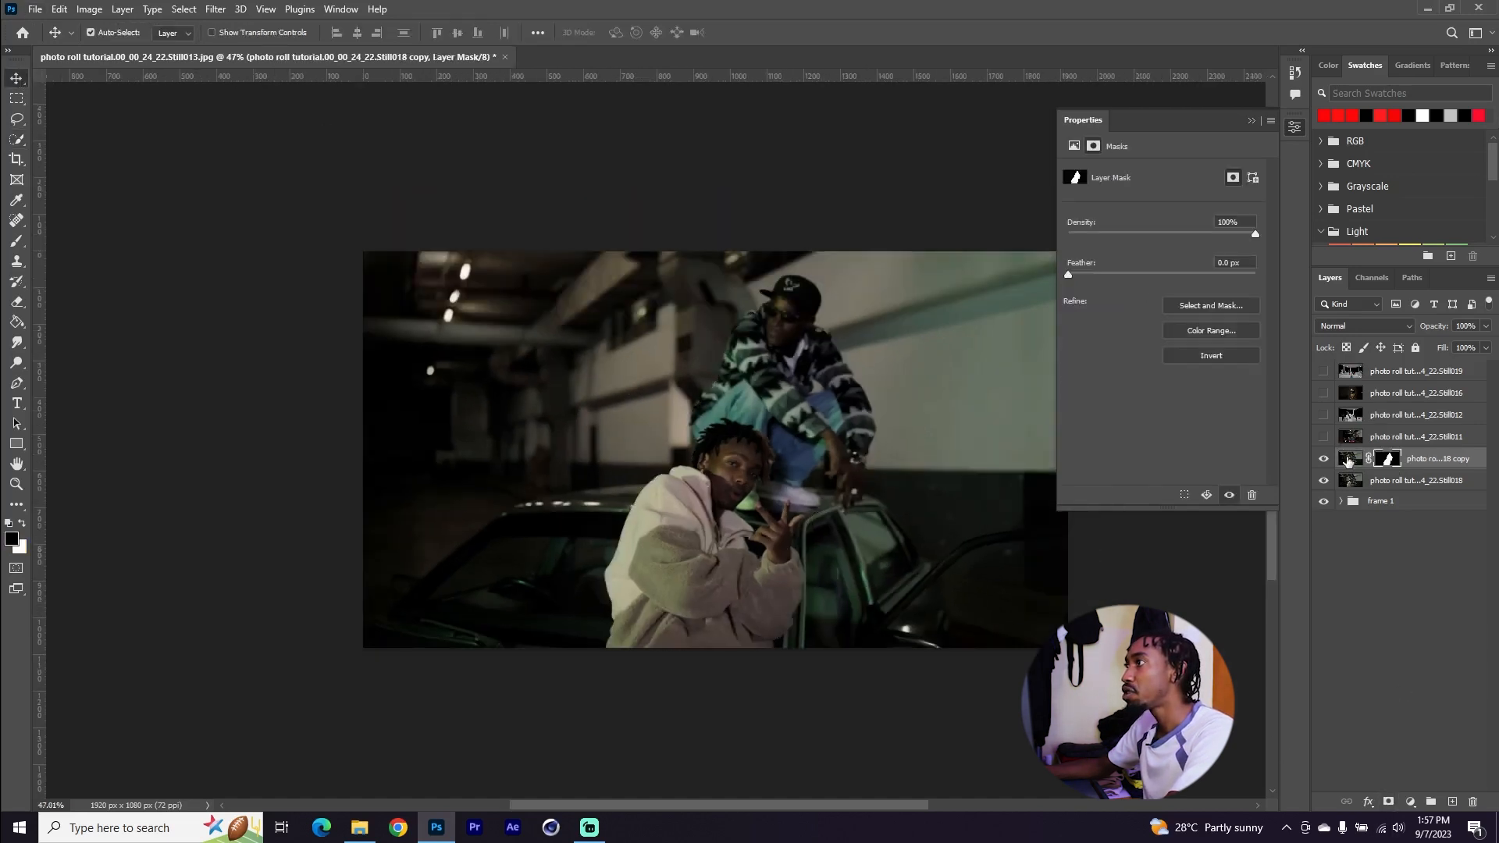
Group the Still018 layer and its masked copy into a new group named frame 2
shift+click(1411, 482)
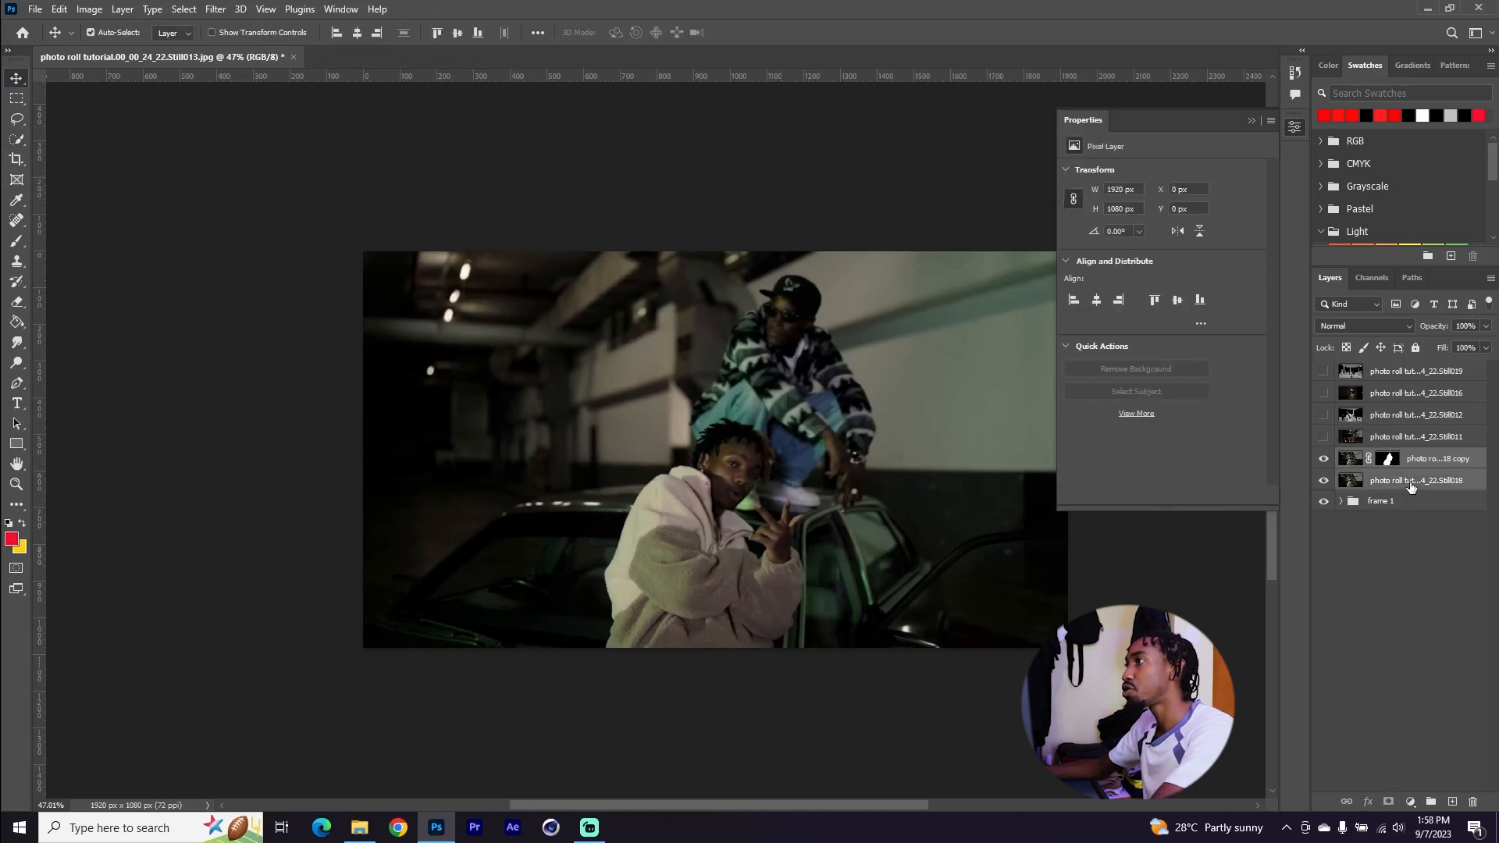
key(ctrl+g)
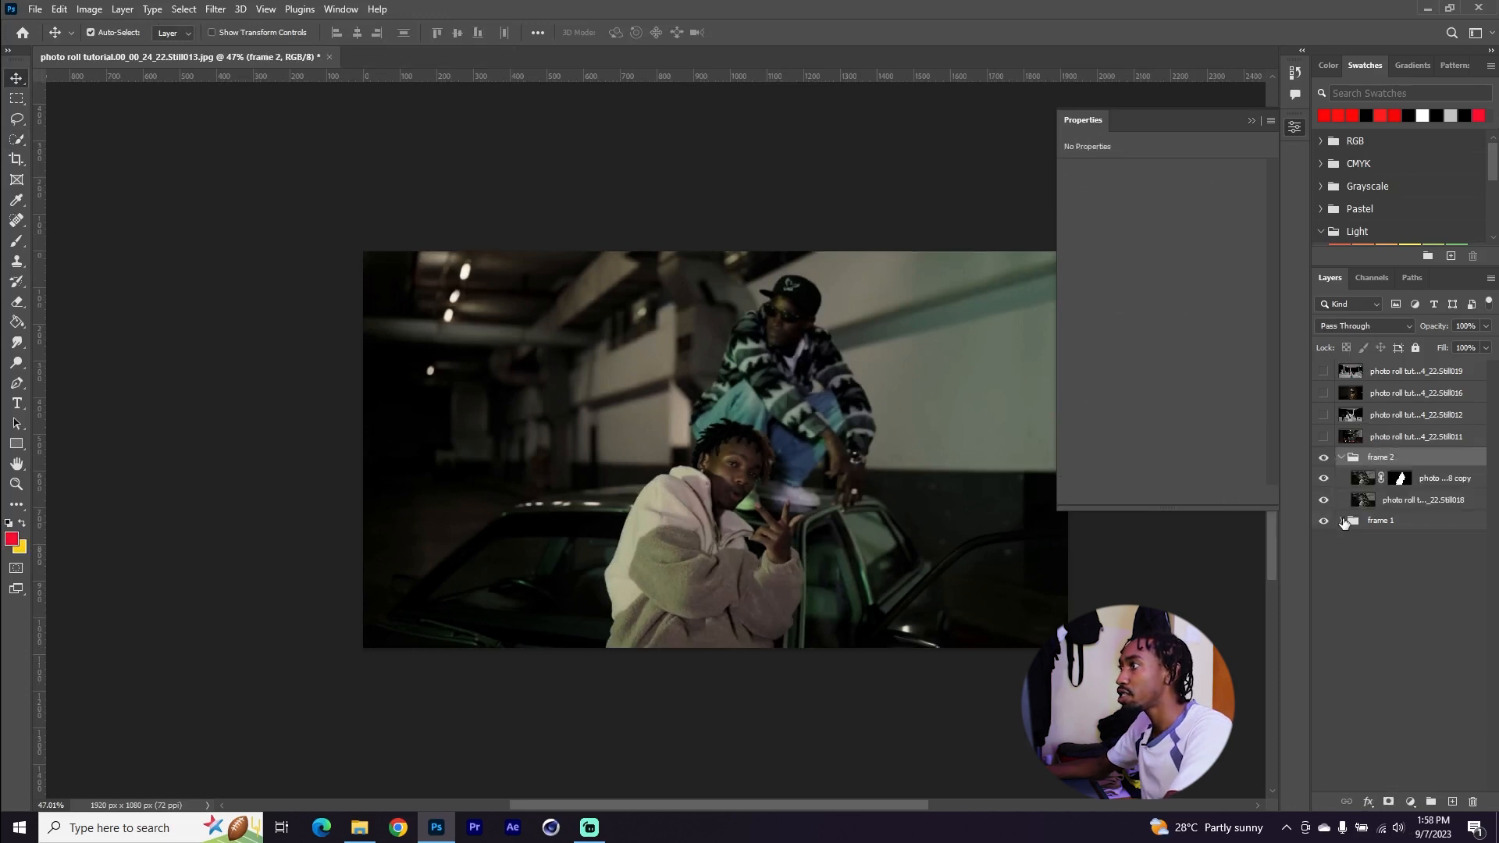
Copy the Levels 1 and Black & White 1 adjustment layers from frame 1 and paste them above Still018 in frame 2
click(1343, 520)
click(1436, 585)
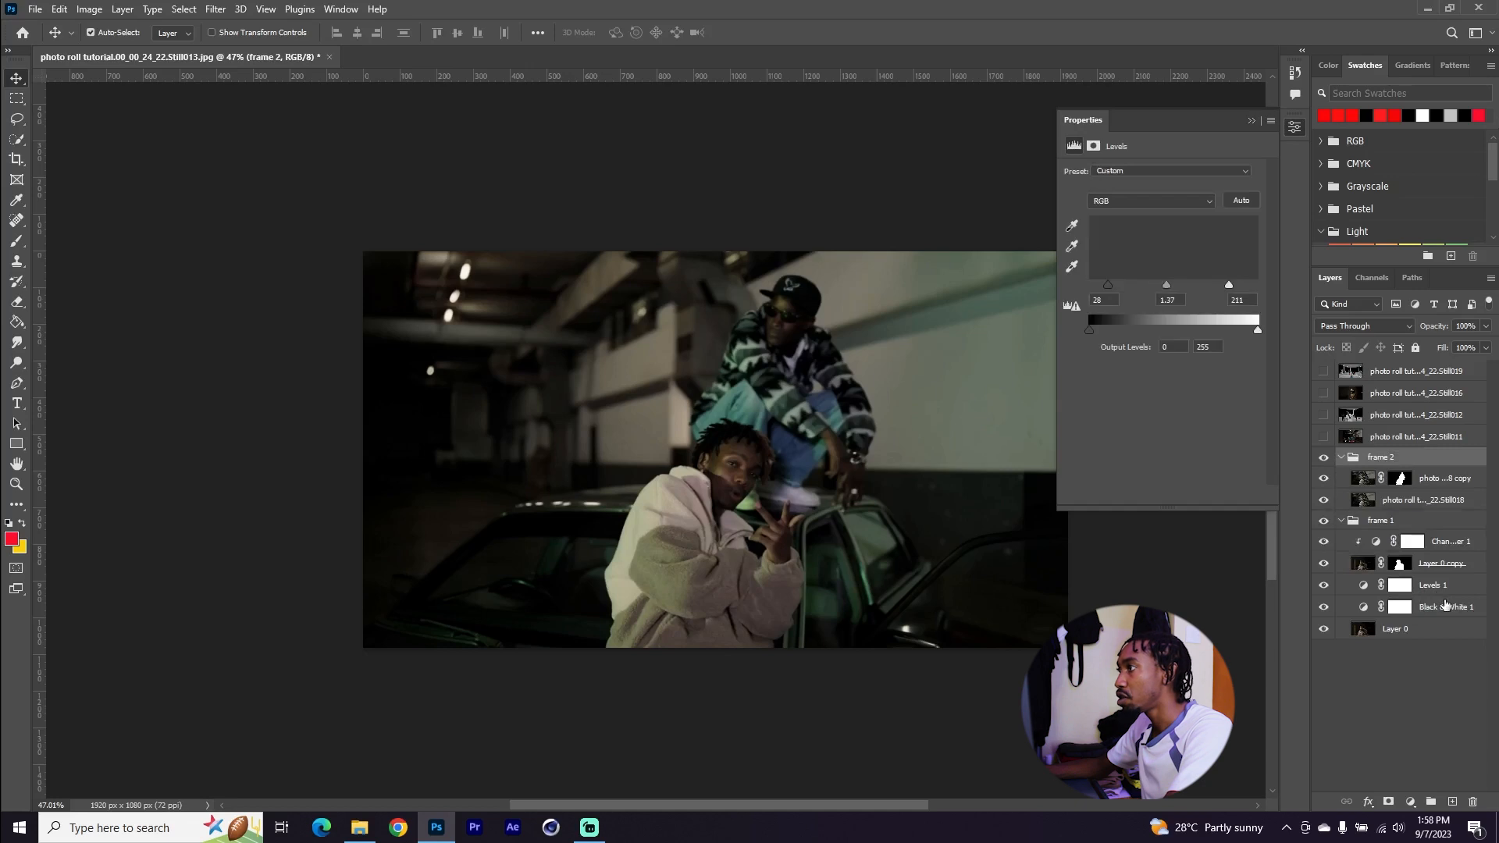
shift+click(1445, 608)
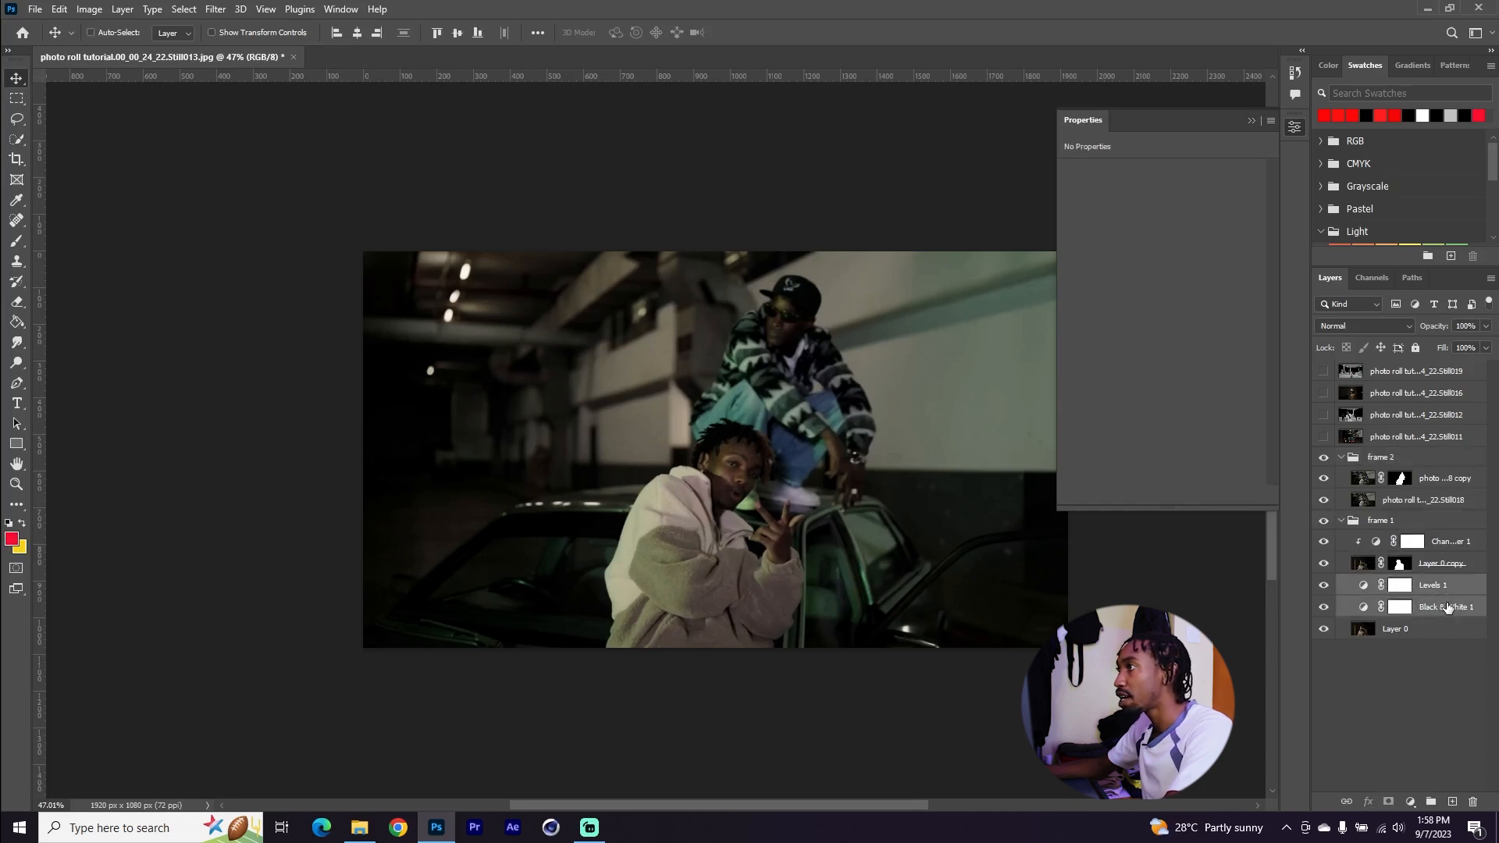
click(1428, 501)
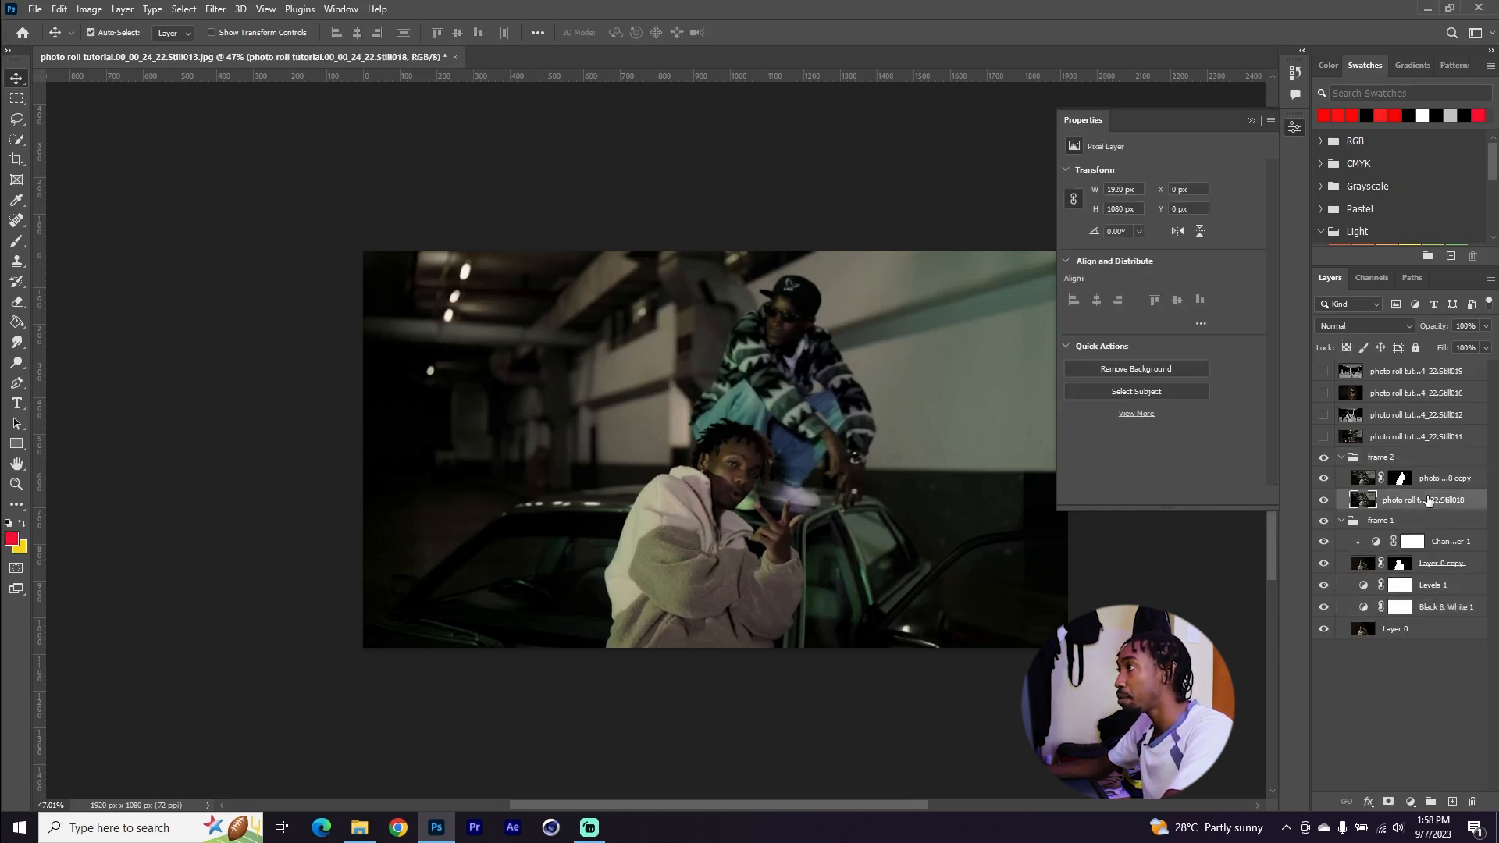
key(ctrl+v)
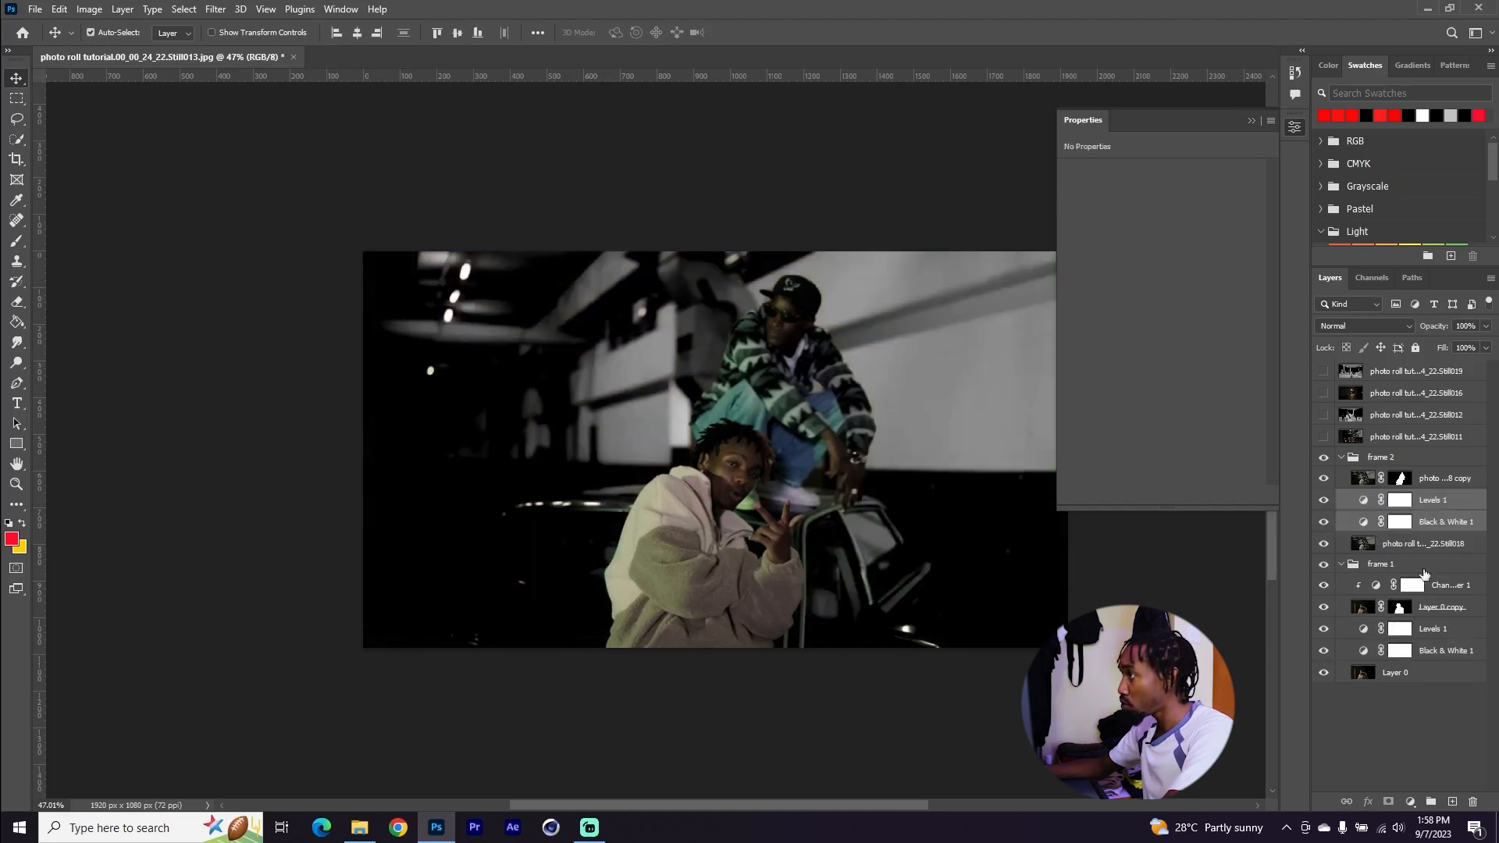
Copy the Channel Mixer from frame 1, paste it above the masked copy in frame 2, and clip it to that layer
click(1457, 587)
key(ctrl+c)
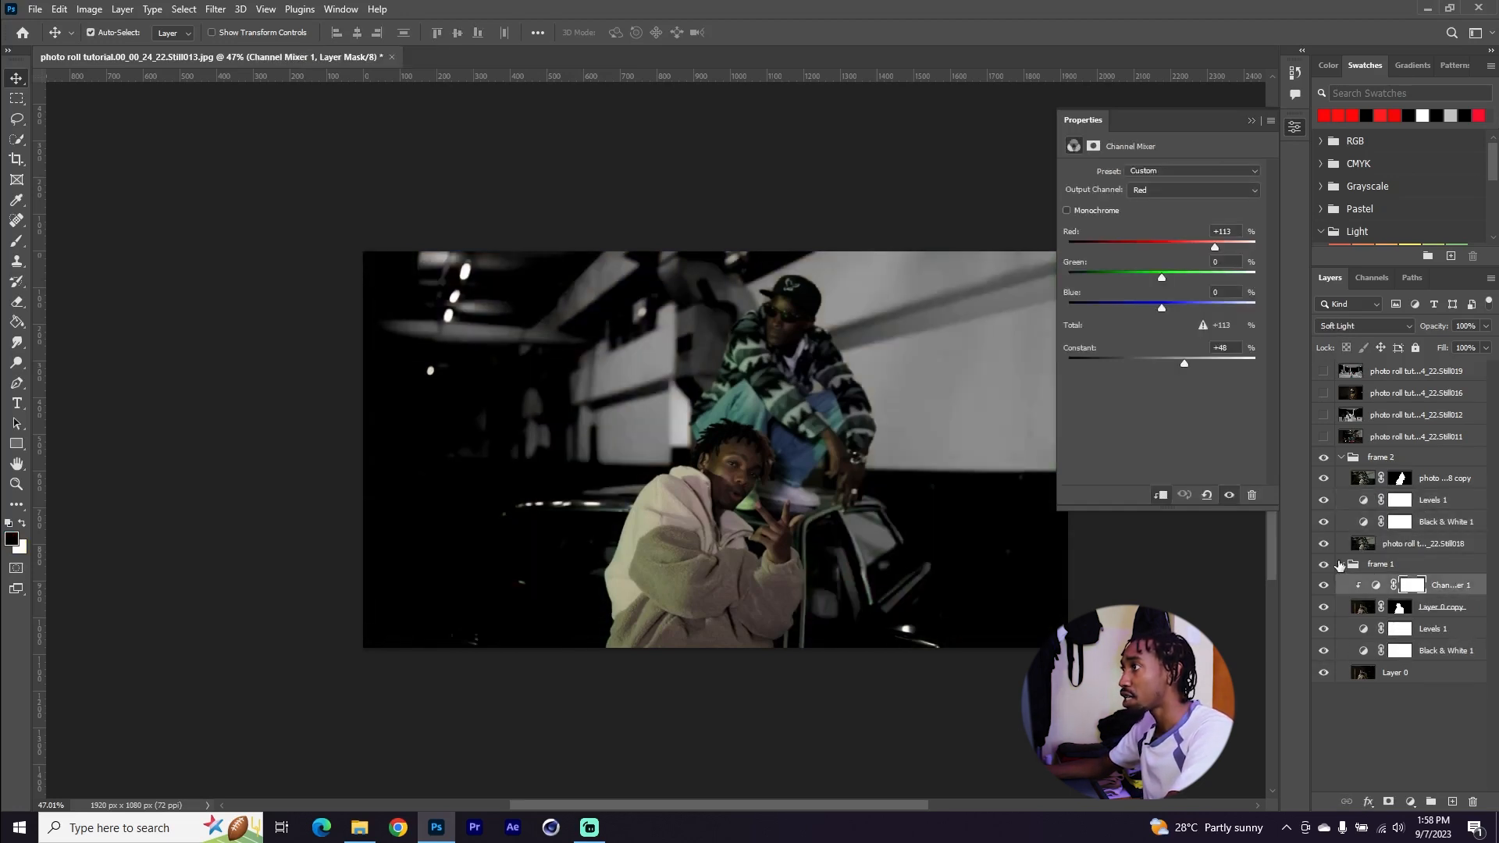
click(1342, 568)
click(1406, 478)
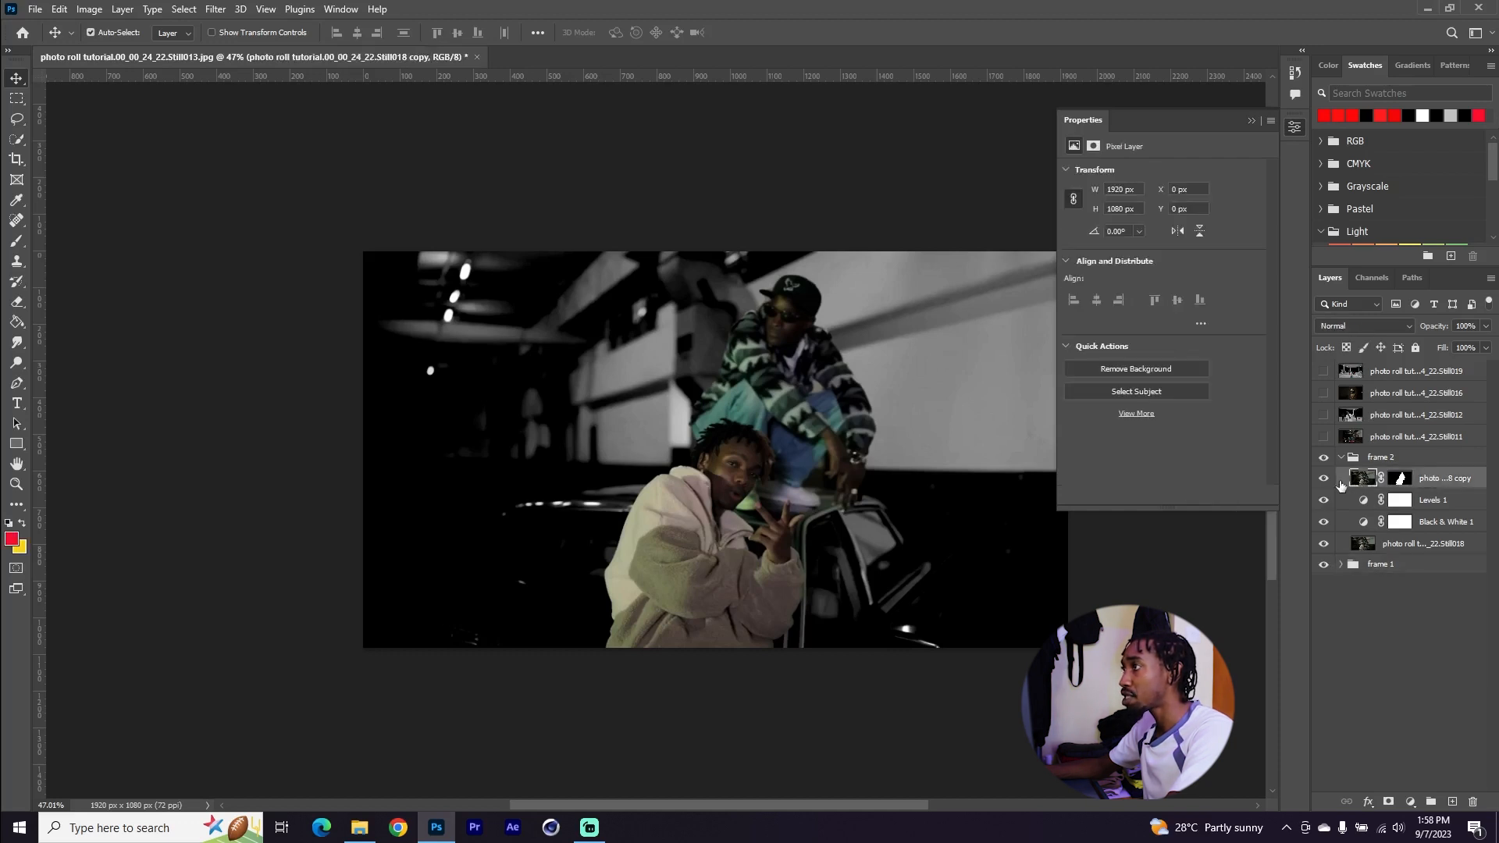
key(ctrl+v)
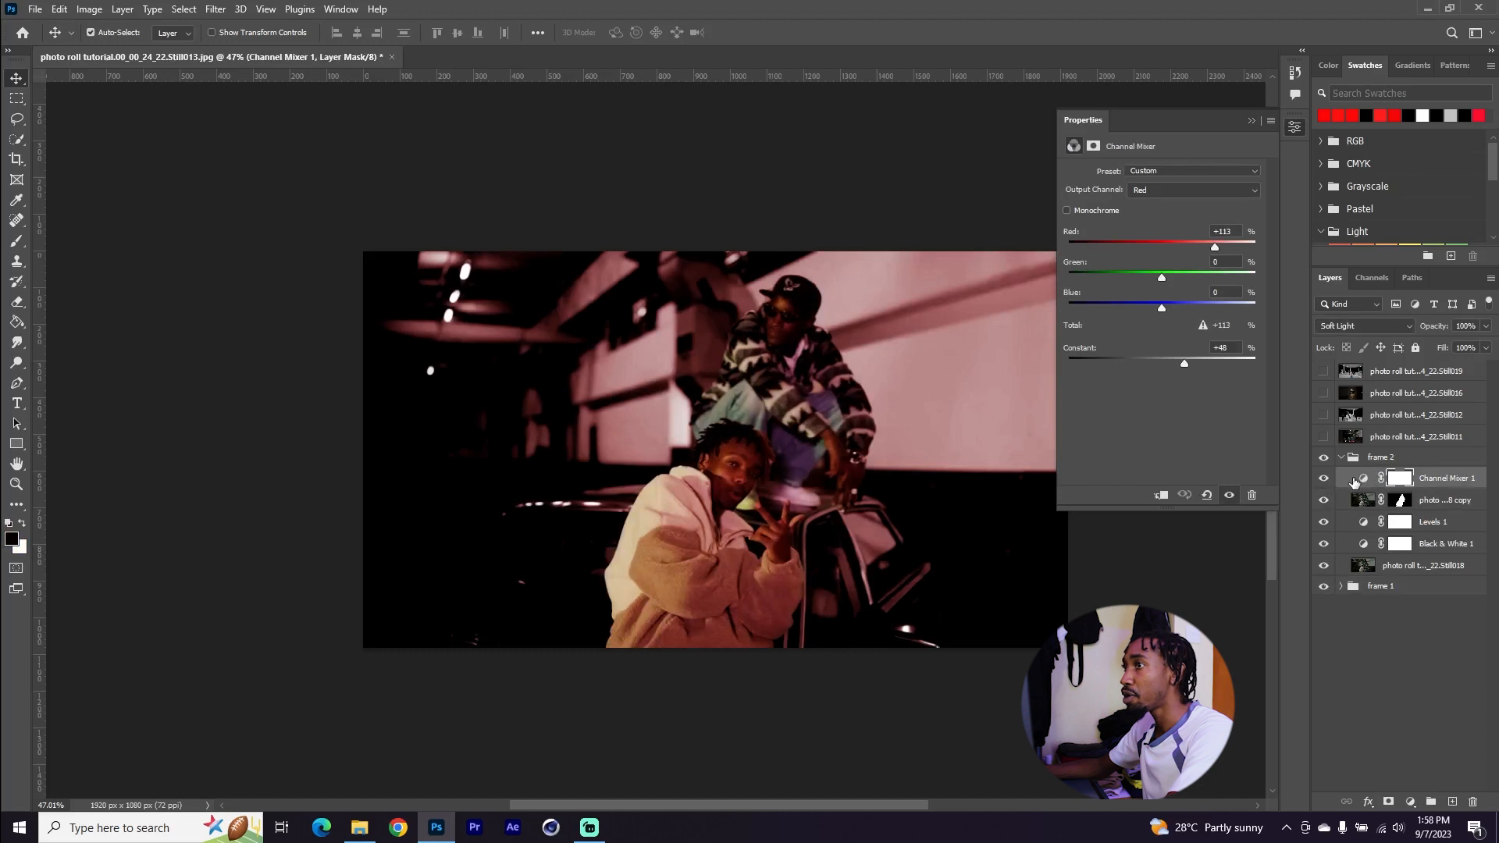
click(1161, 496)
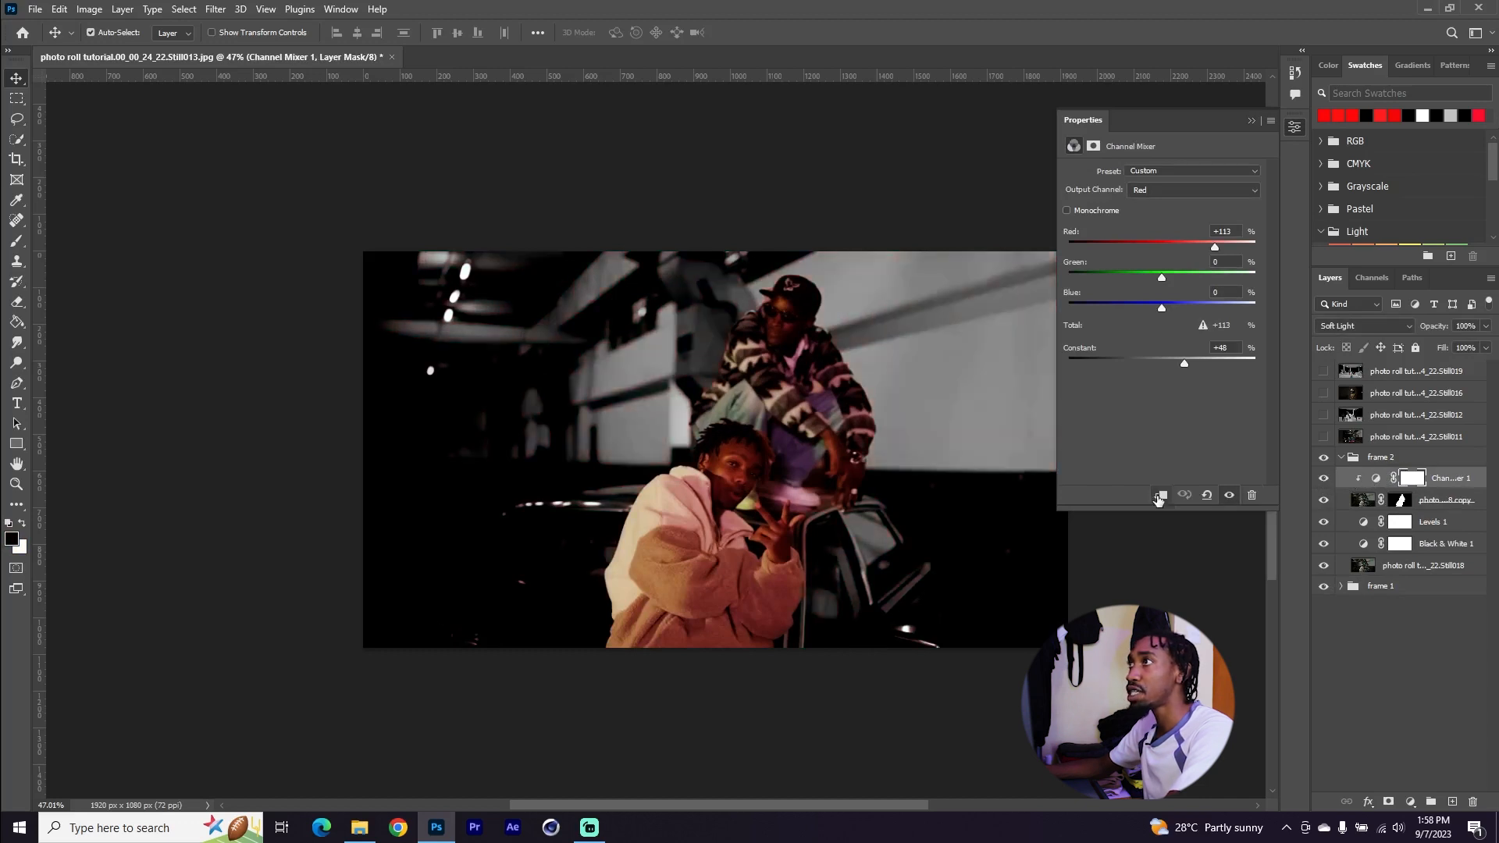
click(1341, 458)
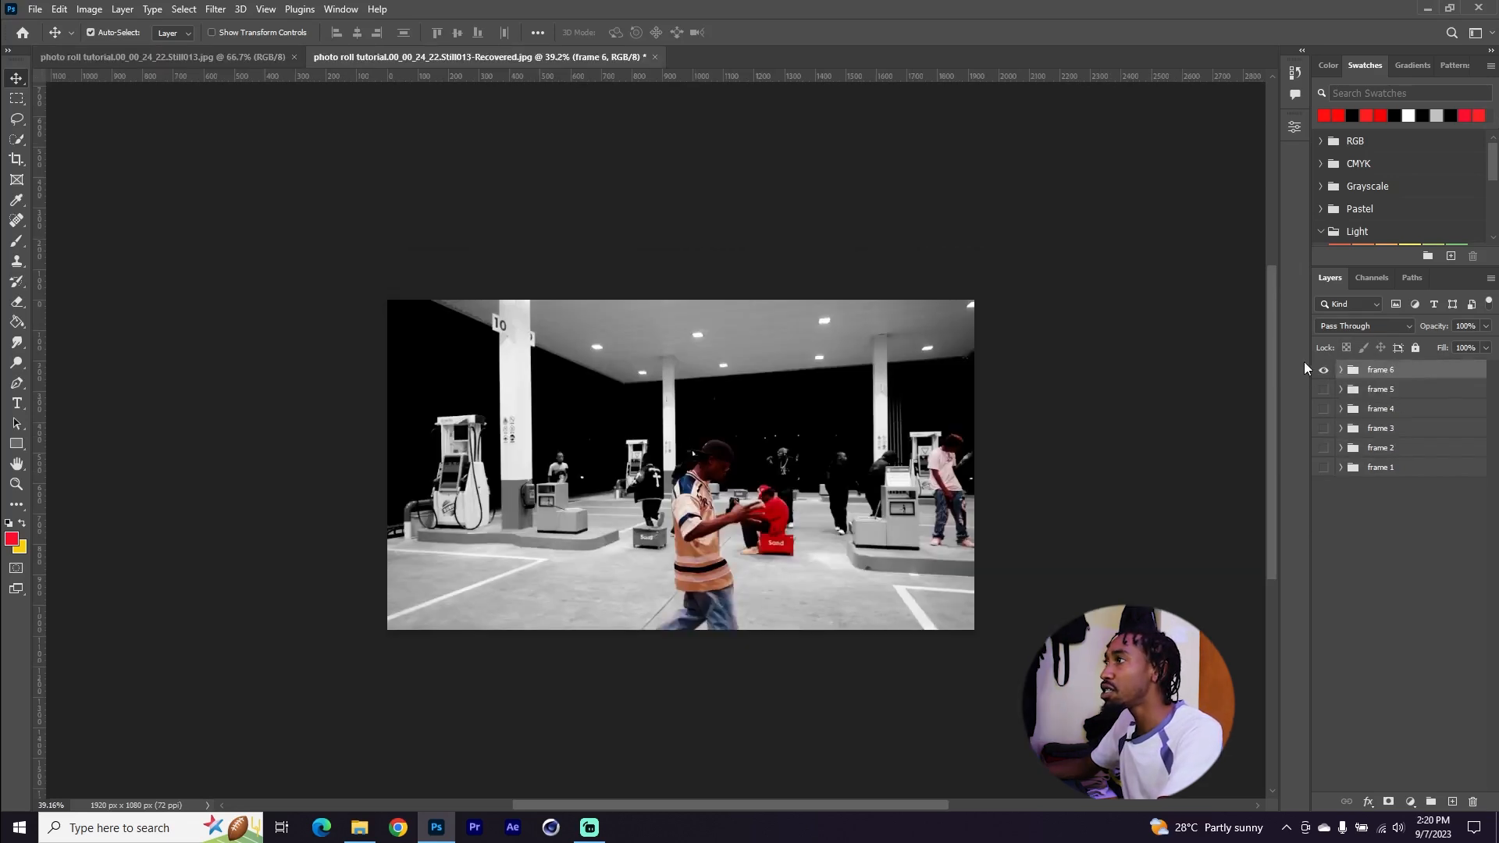
Toggle each frame group's visibility in turn to review frames 6 through 1, leaving frame 2 shown and selected
click(1323, 374)
click(1323, 392)
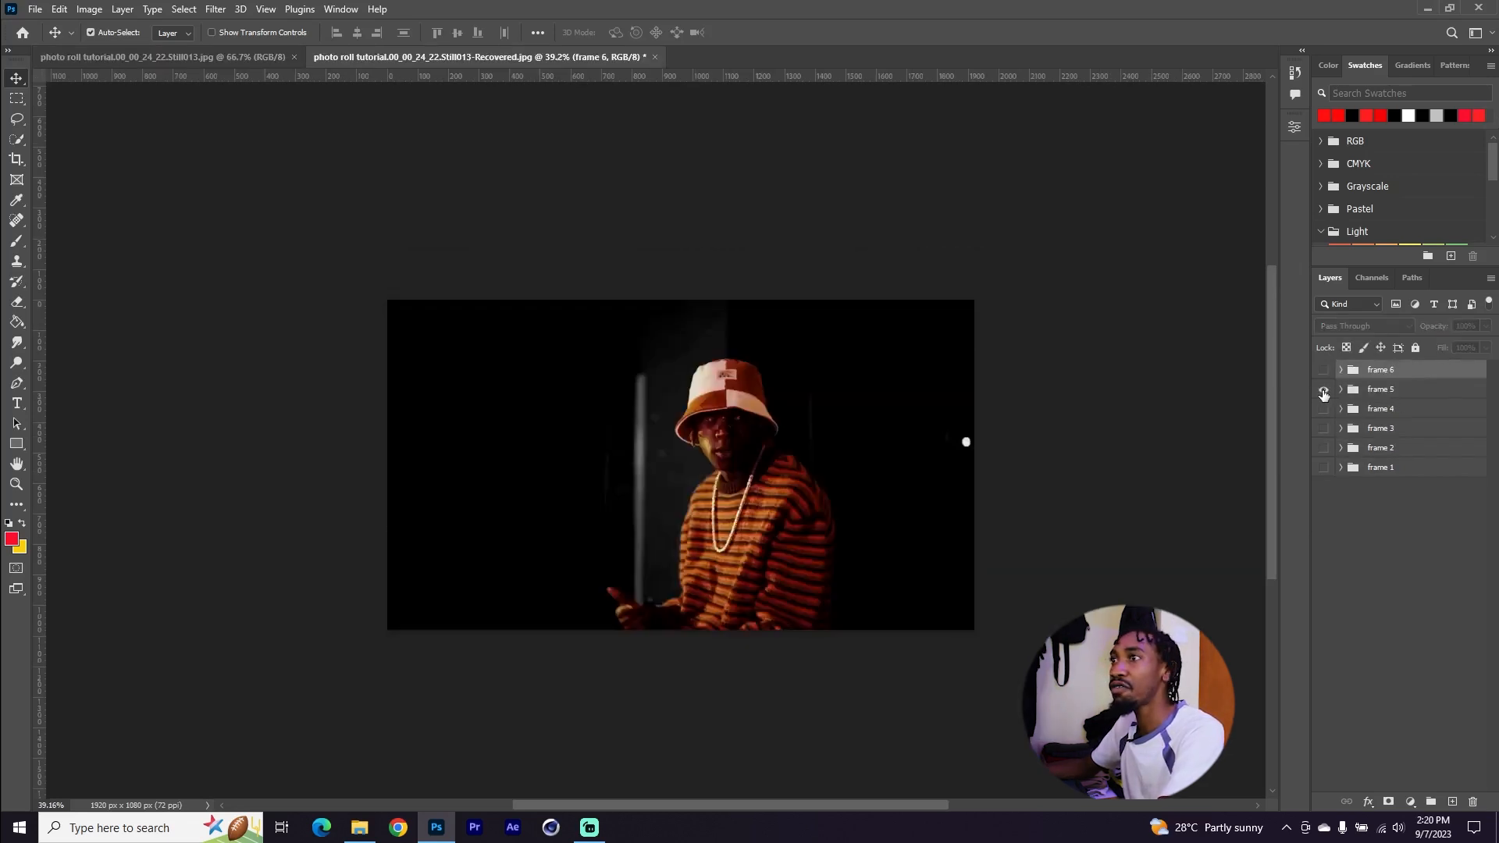
click(1323, 390)
click(1322, 409)
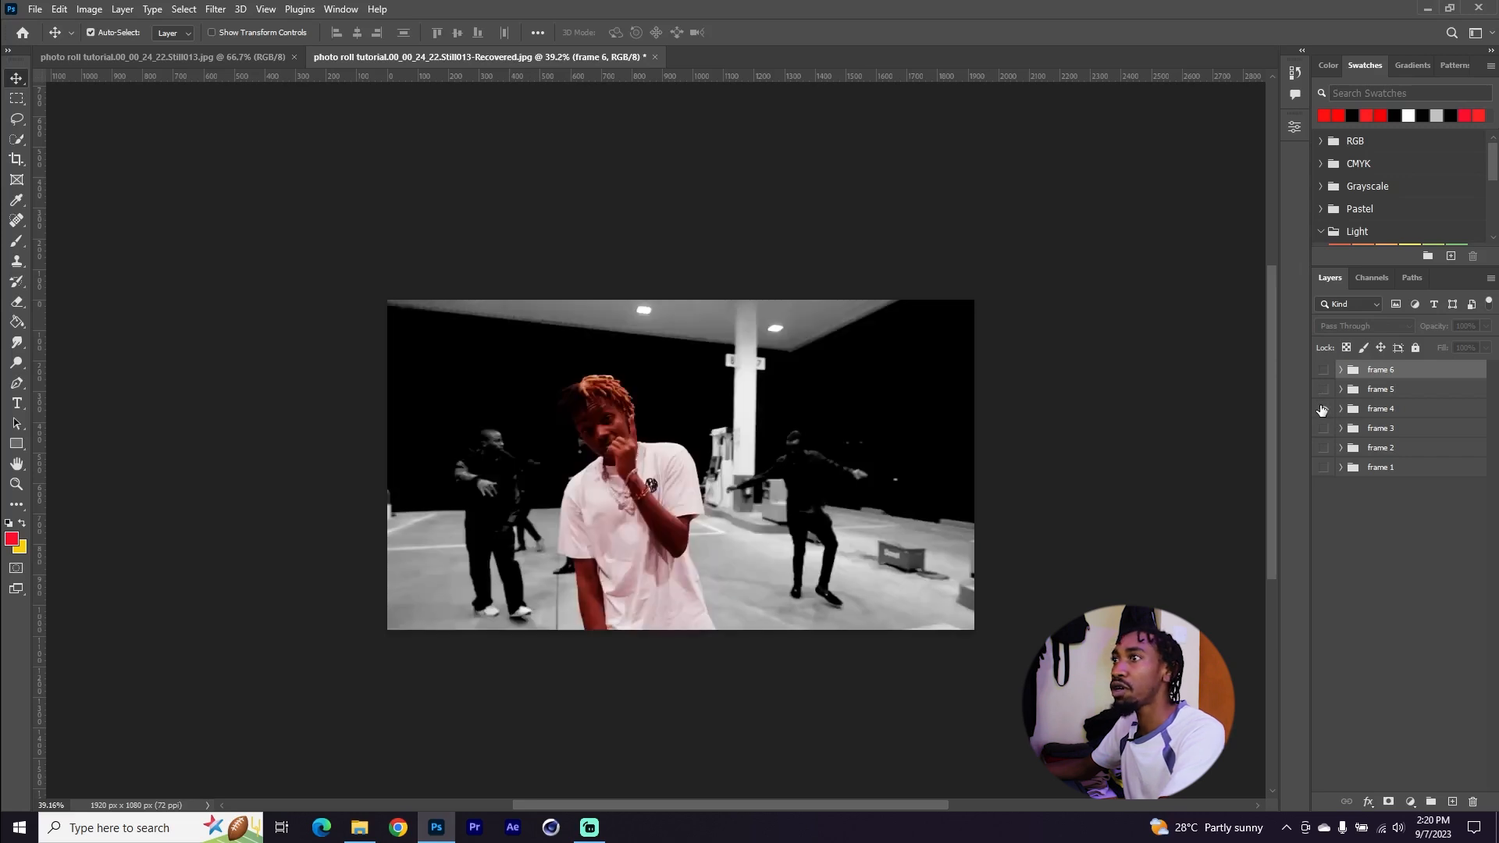
click(1323, 409)
click(1324, 428)
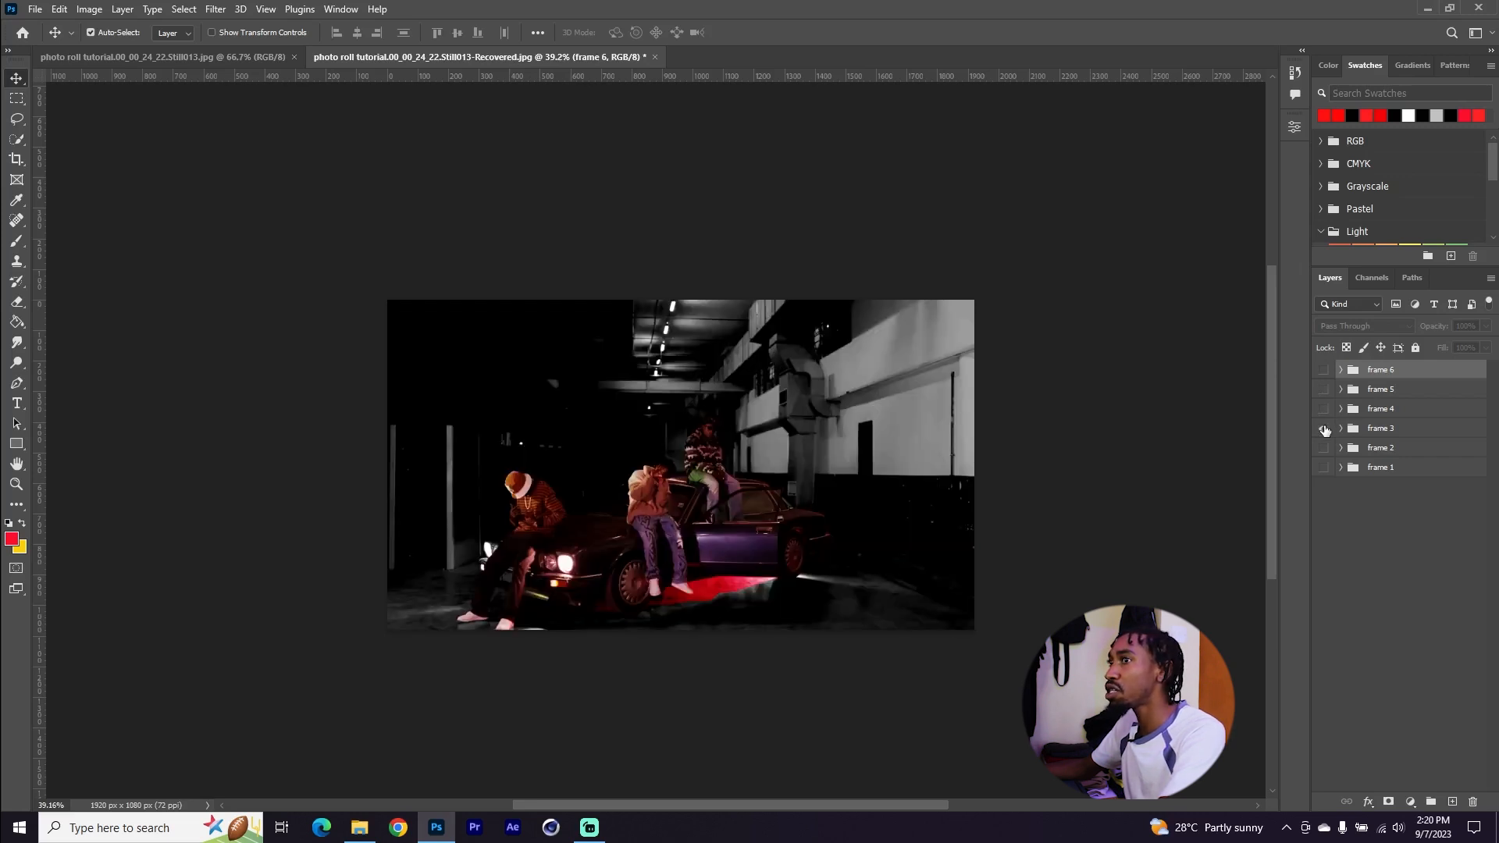
click(1321, 431)
click(1324, 431)
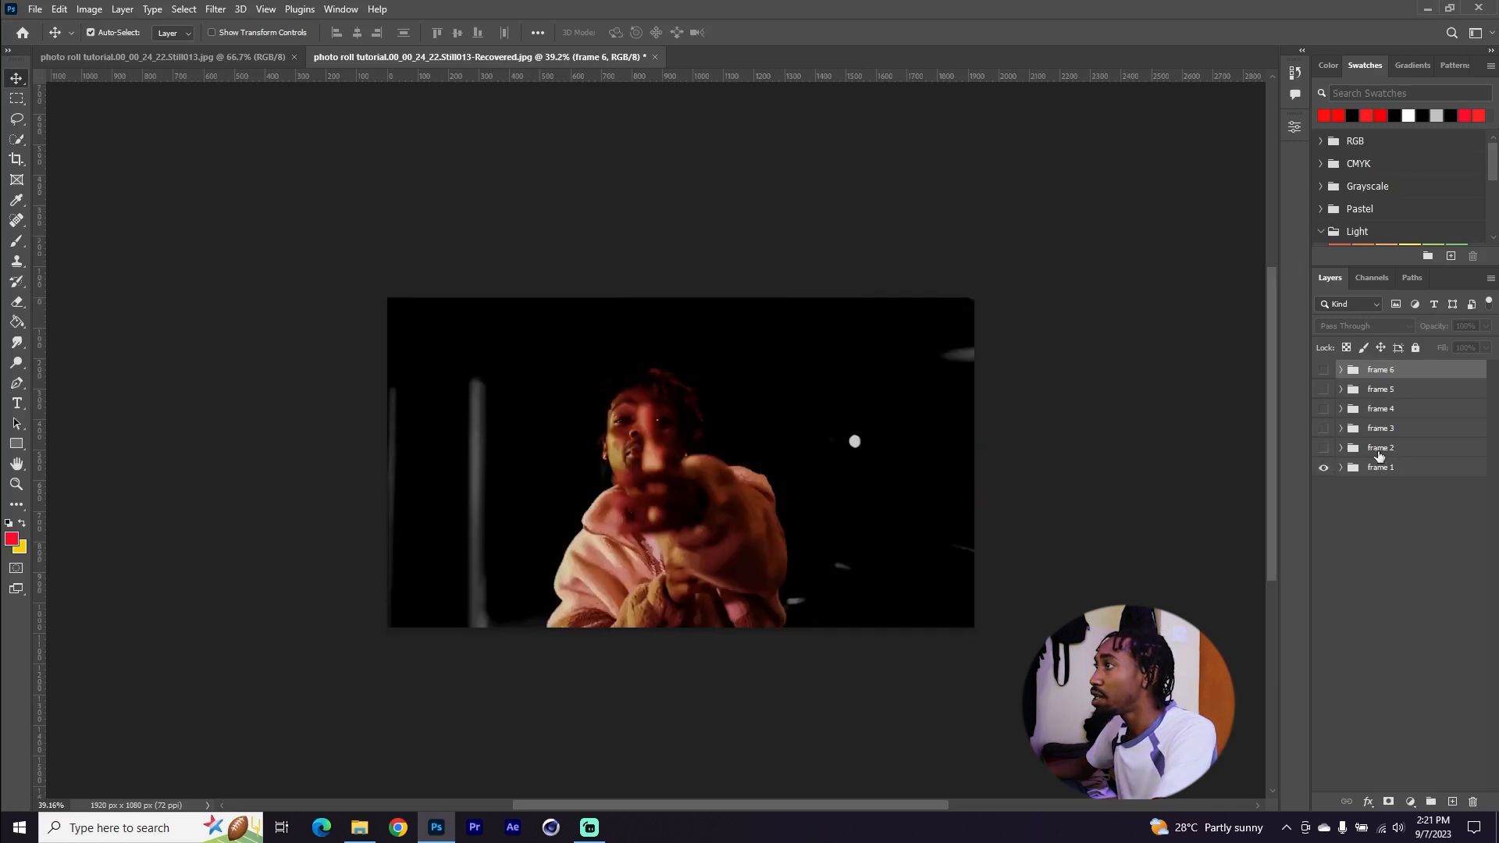
click(1322, 468)
click(1322, 449)
click(1400, 449)
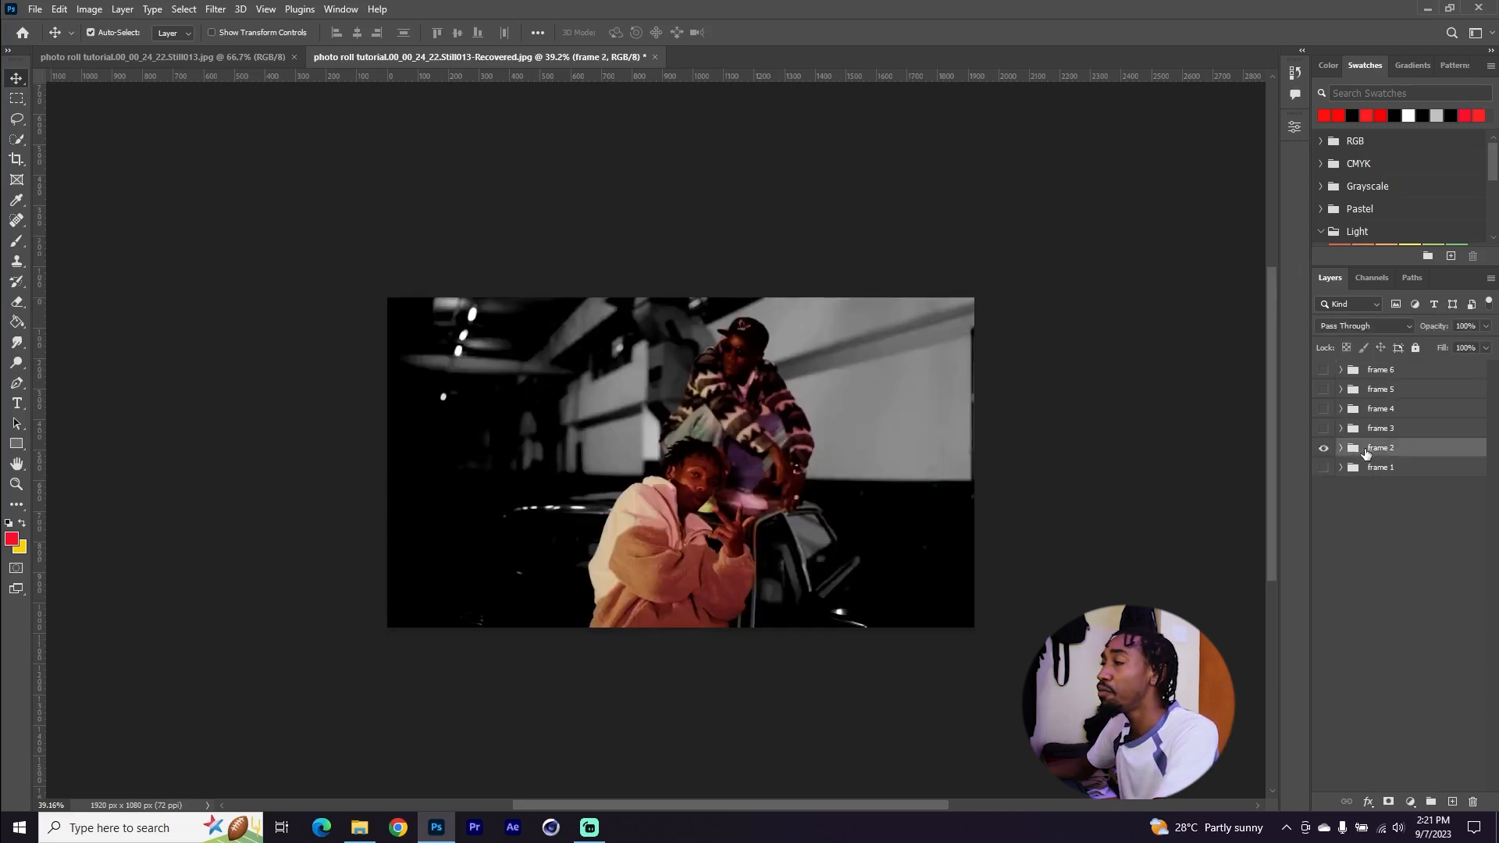
Merge the frame 2 group into a single layer
right_click(1418, 452)
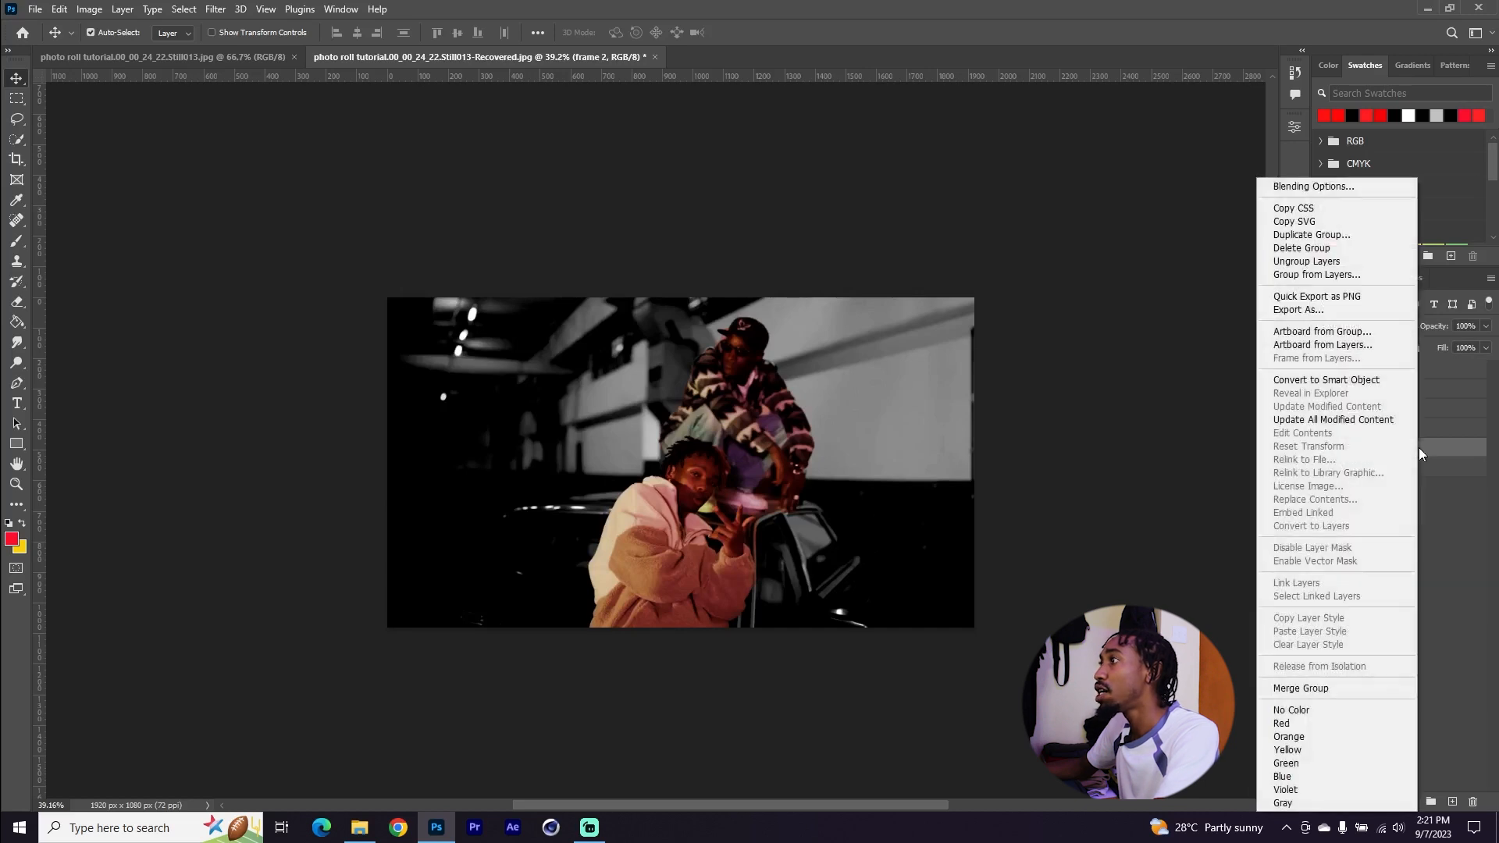
click(1351, 685)
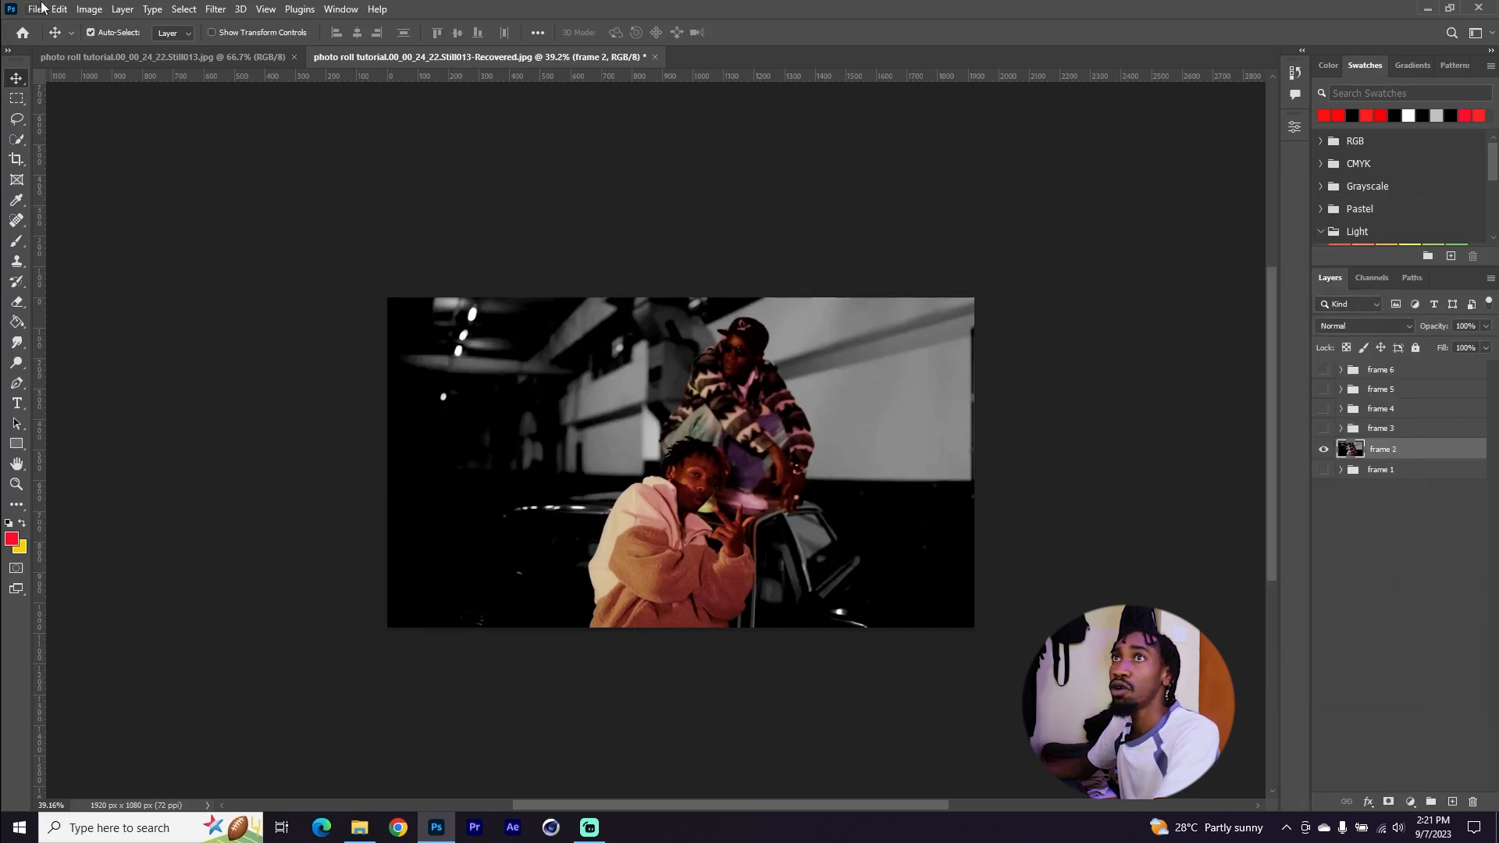
Apply an Iris Blur to frame 2, rotating and reshaping the ellipse around the two people, with blur 14 px
click(215, 9)
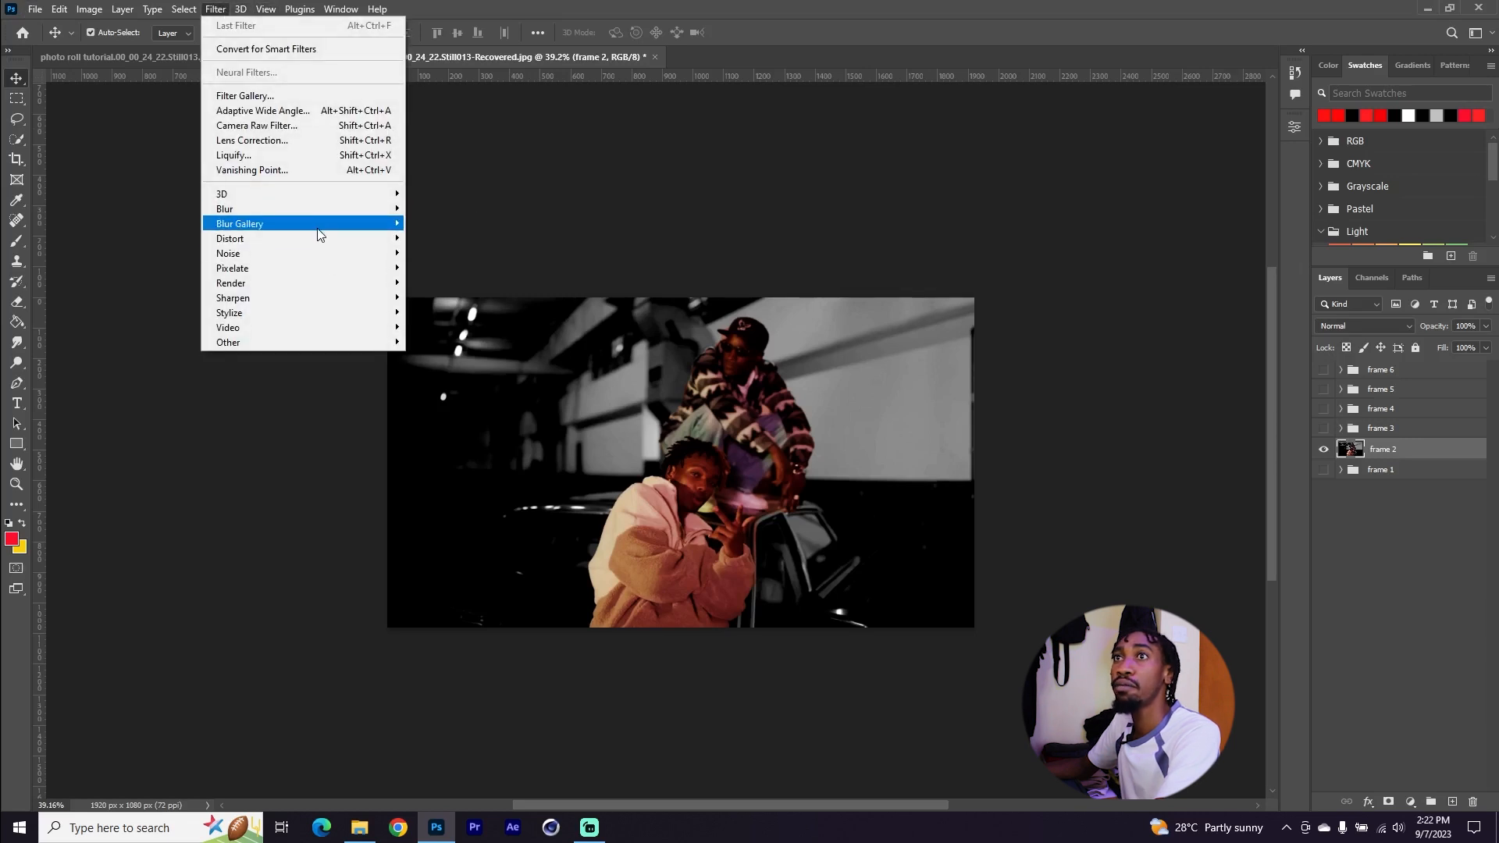
mouse_move(324, 225)
click(469, 236)
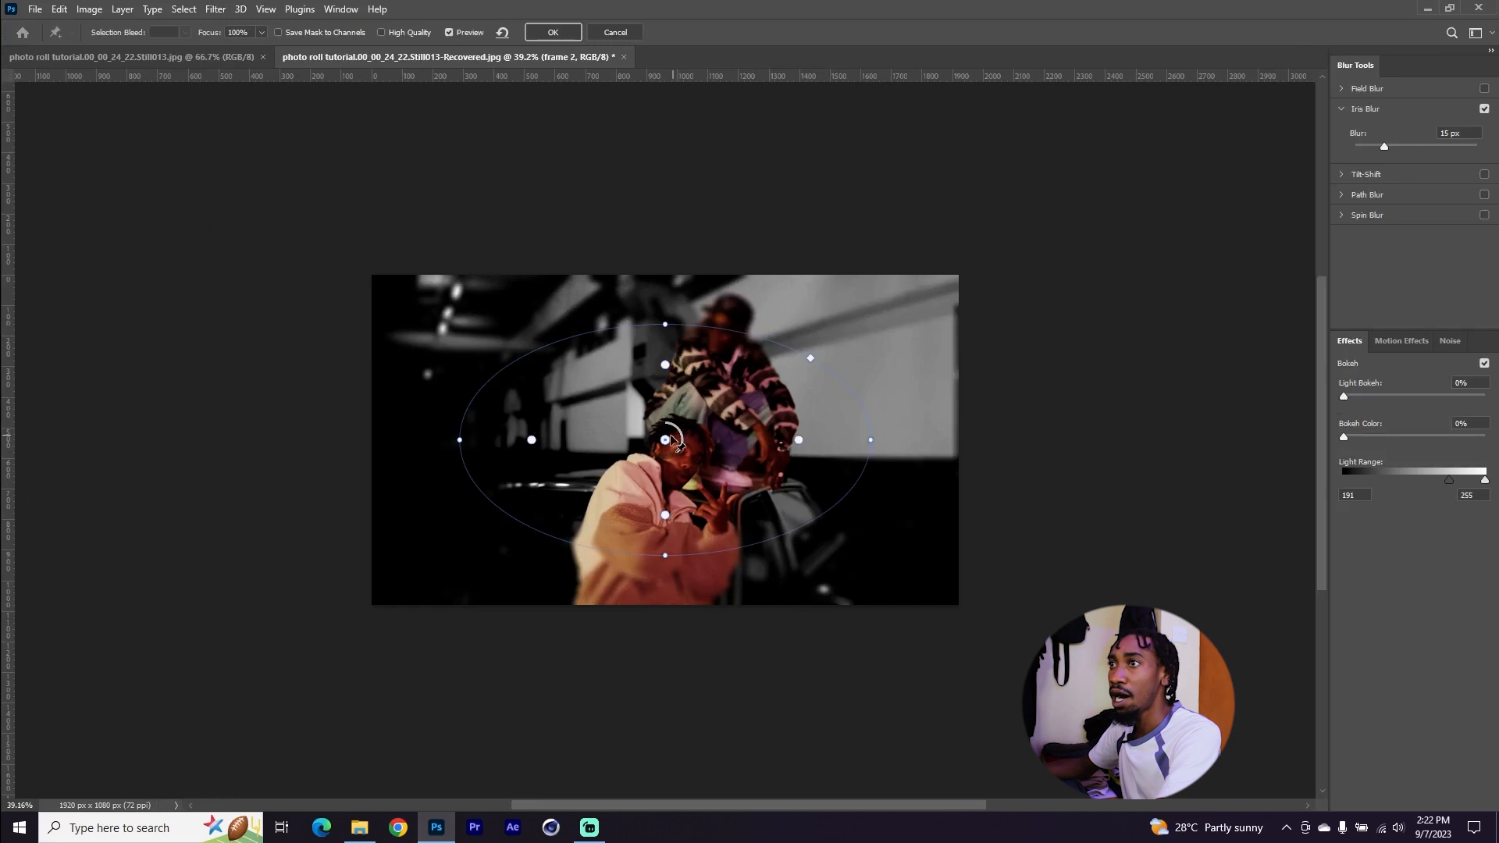
drag(677, 439, 659, 471)
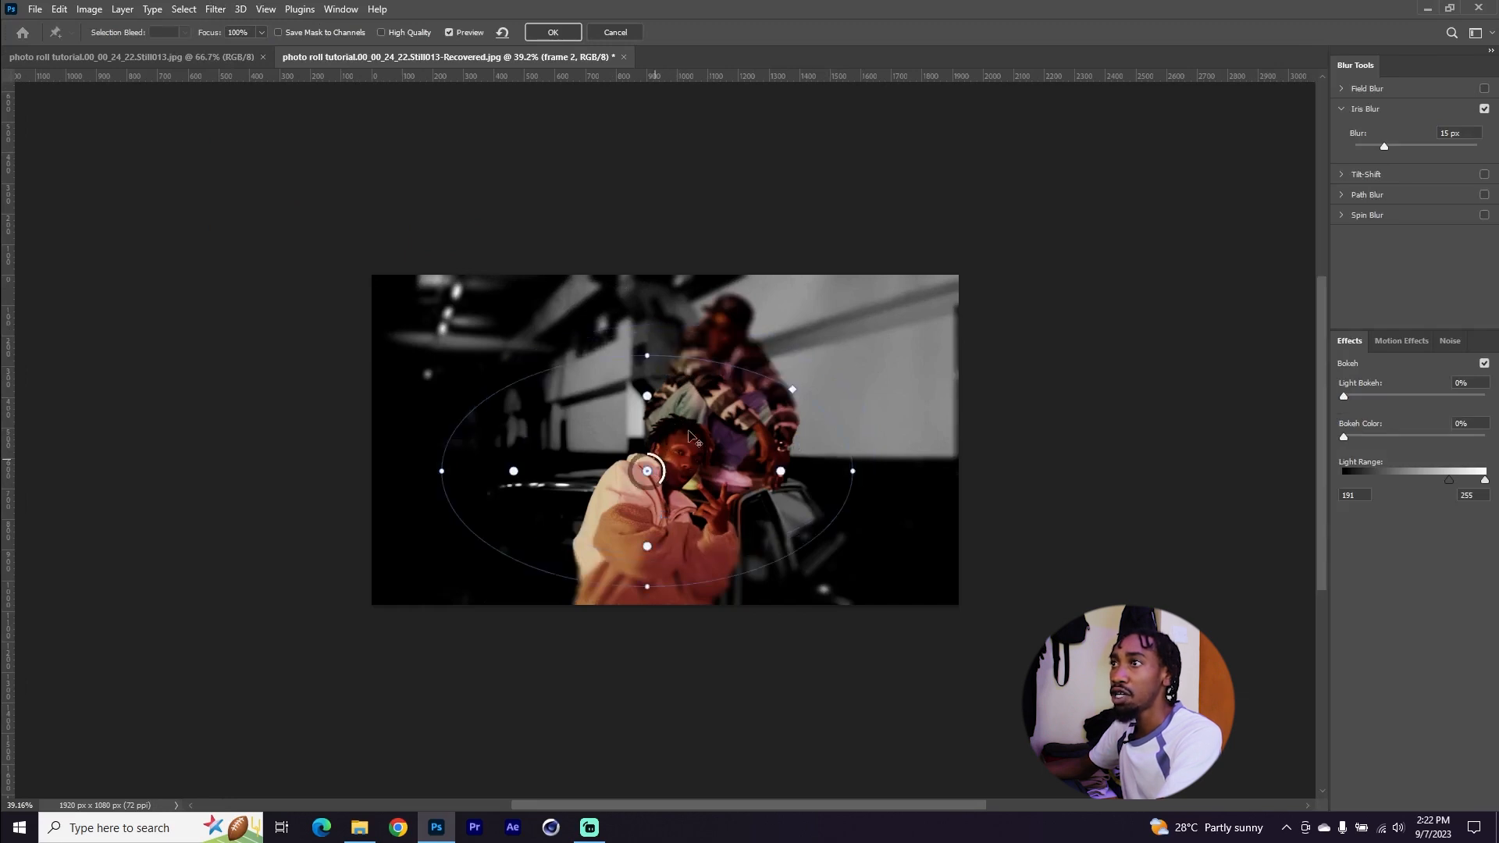
drag(781, 472, 760, 473)
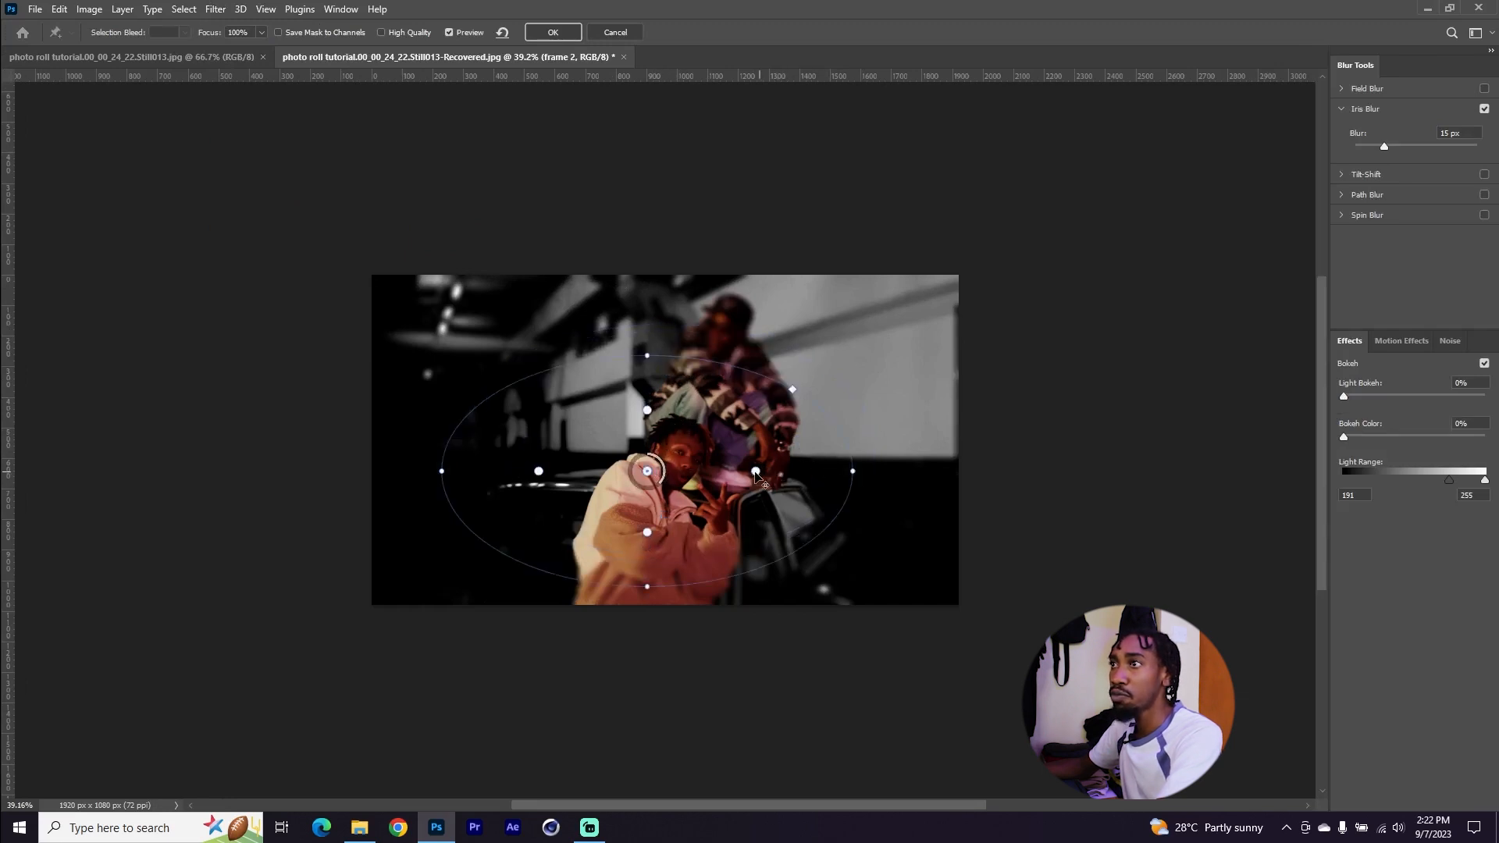
drag(852, 472, 740, 309)
drag(647, 470, 679, 439)
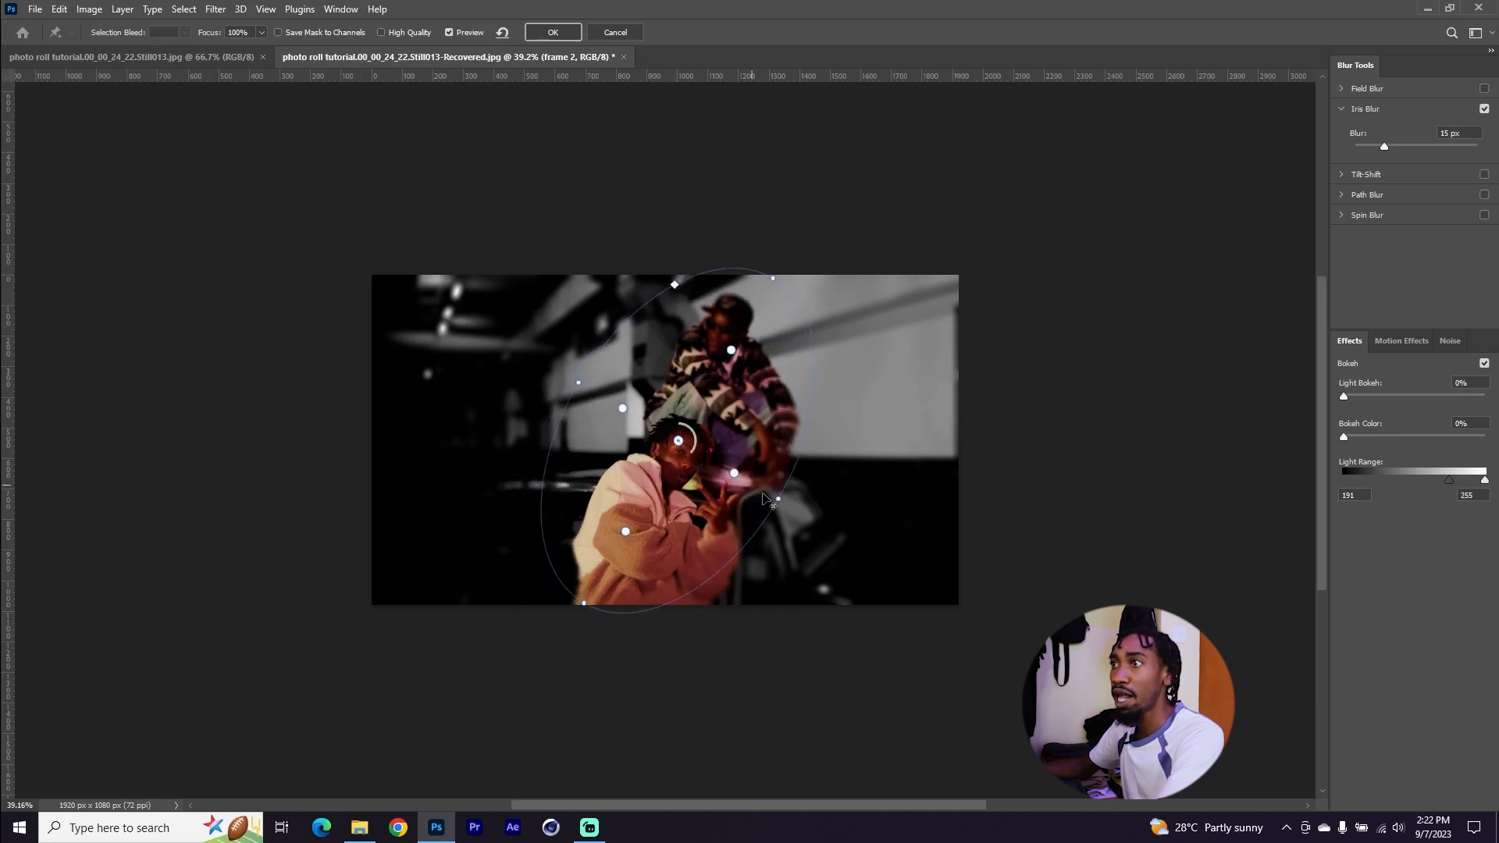
drag(779, 499, 783, 498)
drag(1385, 146, 1384, 147)
drag(628, 533, 629, 530)
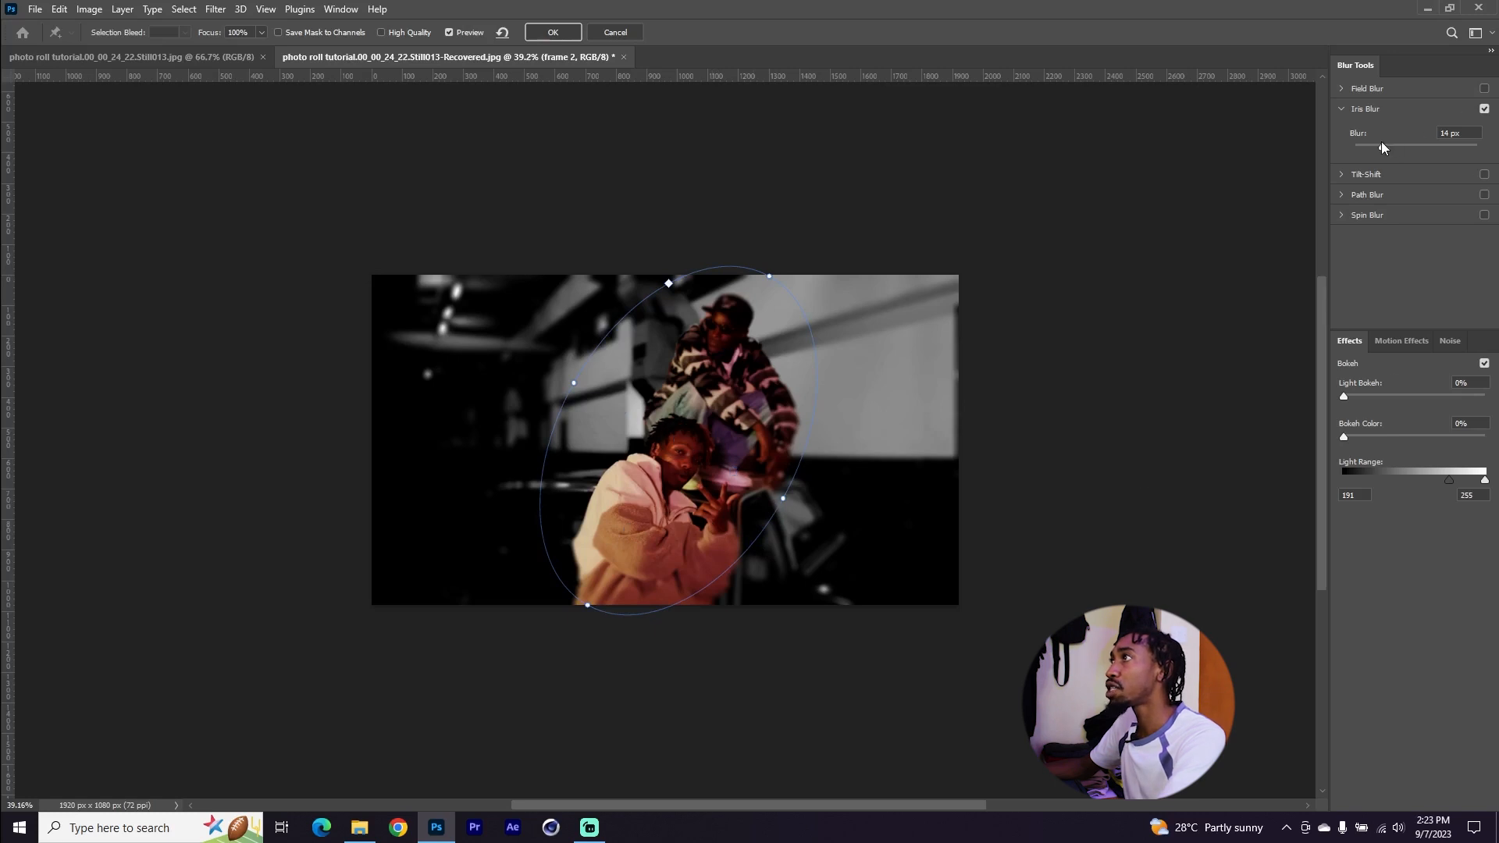
click(553, 32)
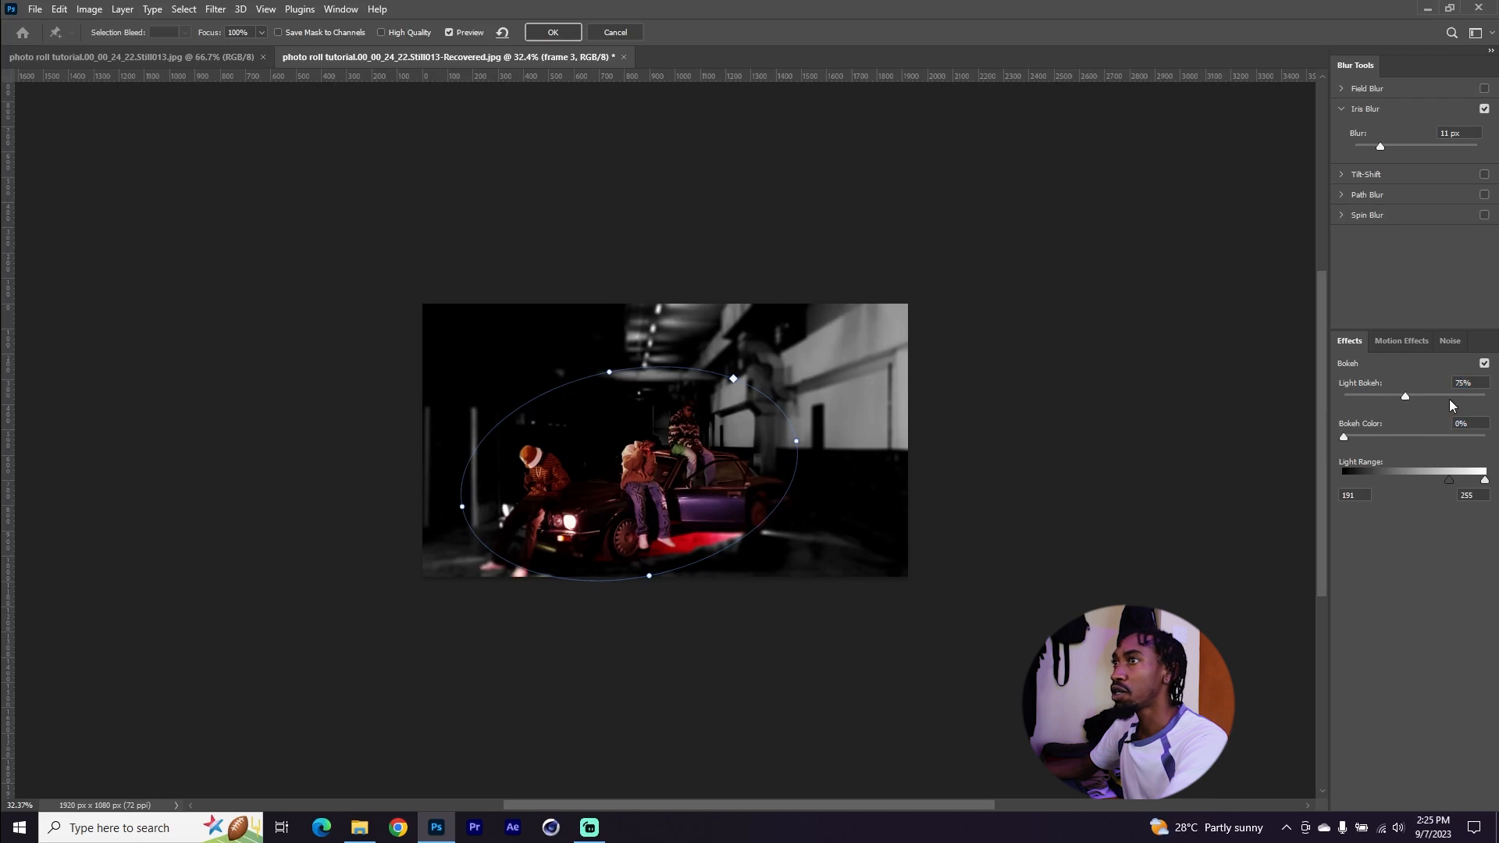
Set the frame 3 Iris Blur's Light Bokeh to 54% and apply the blur
click(1437, 398)
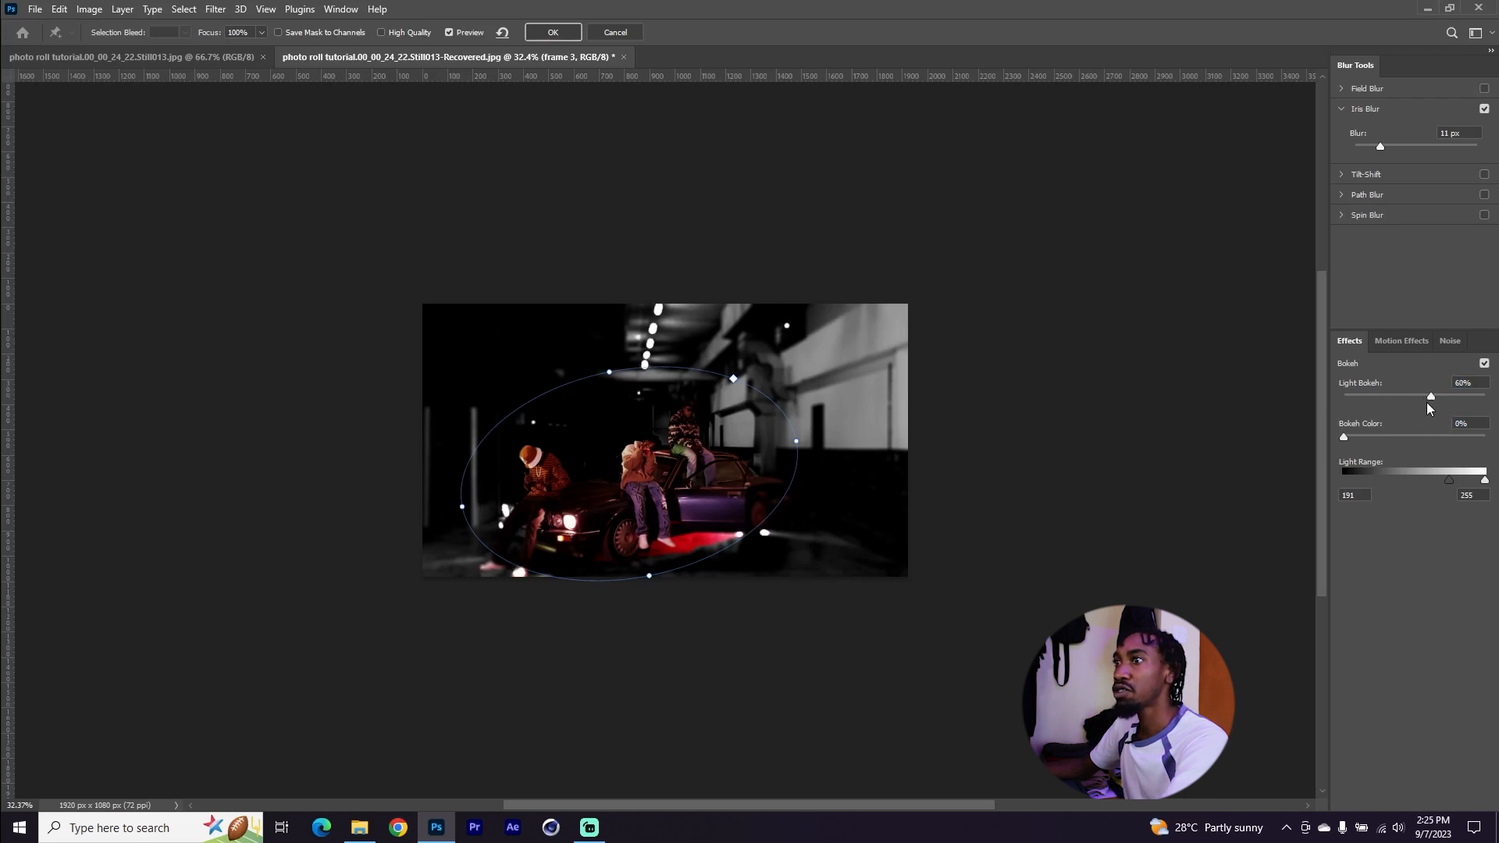
click(1421, 404)
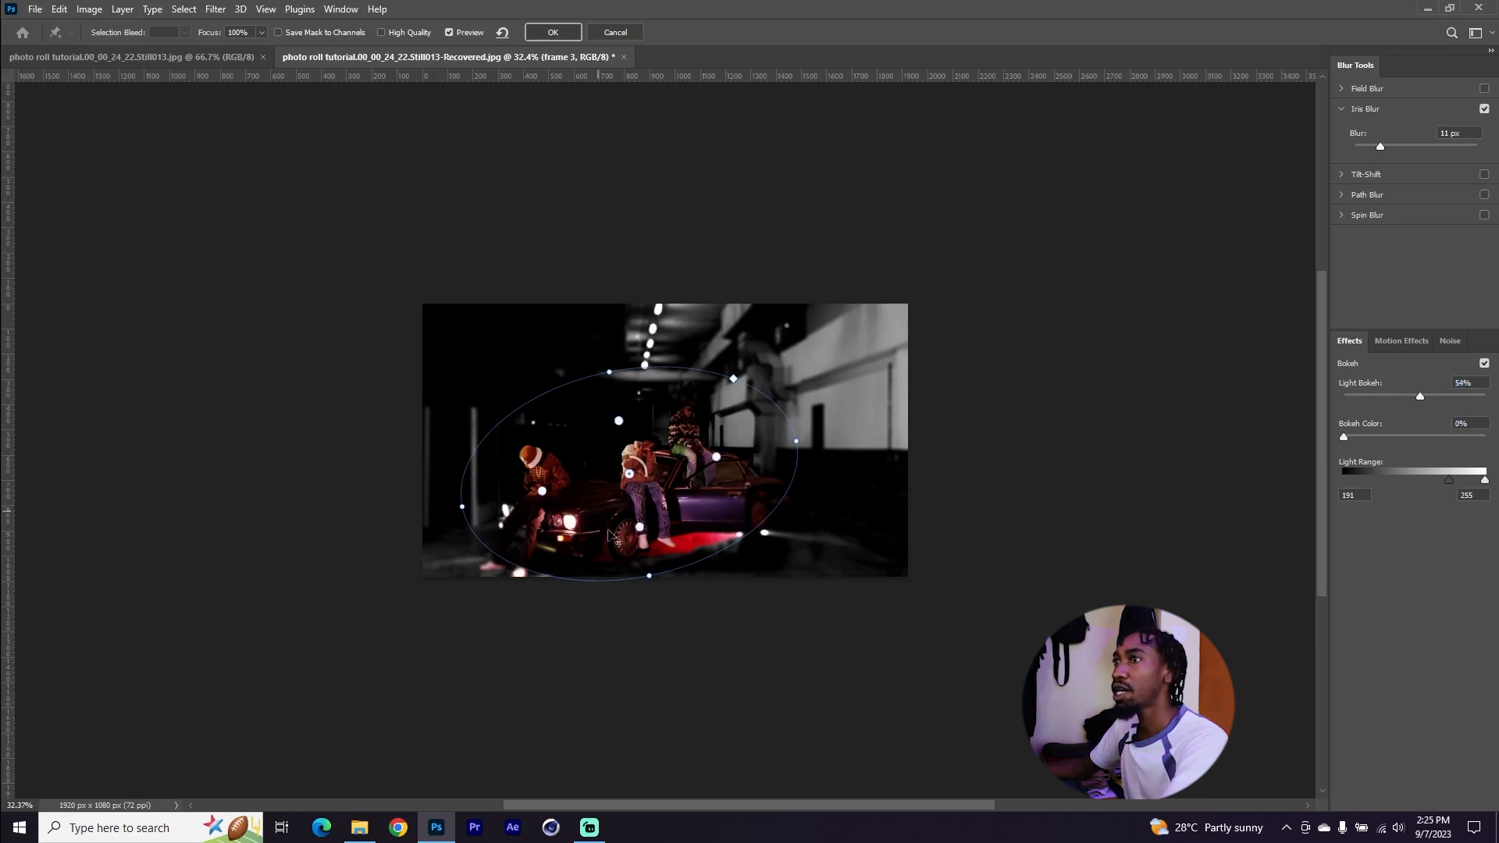
click(556, 30)
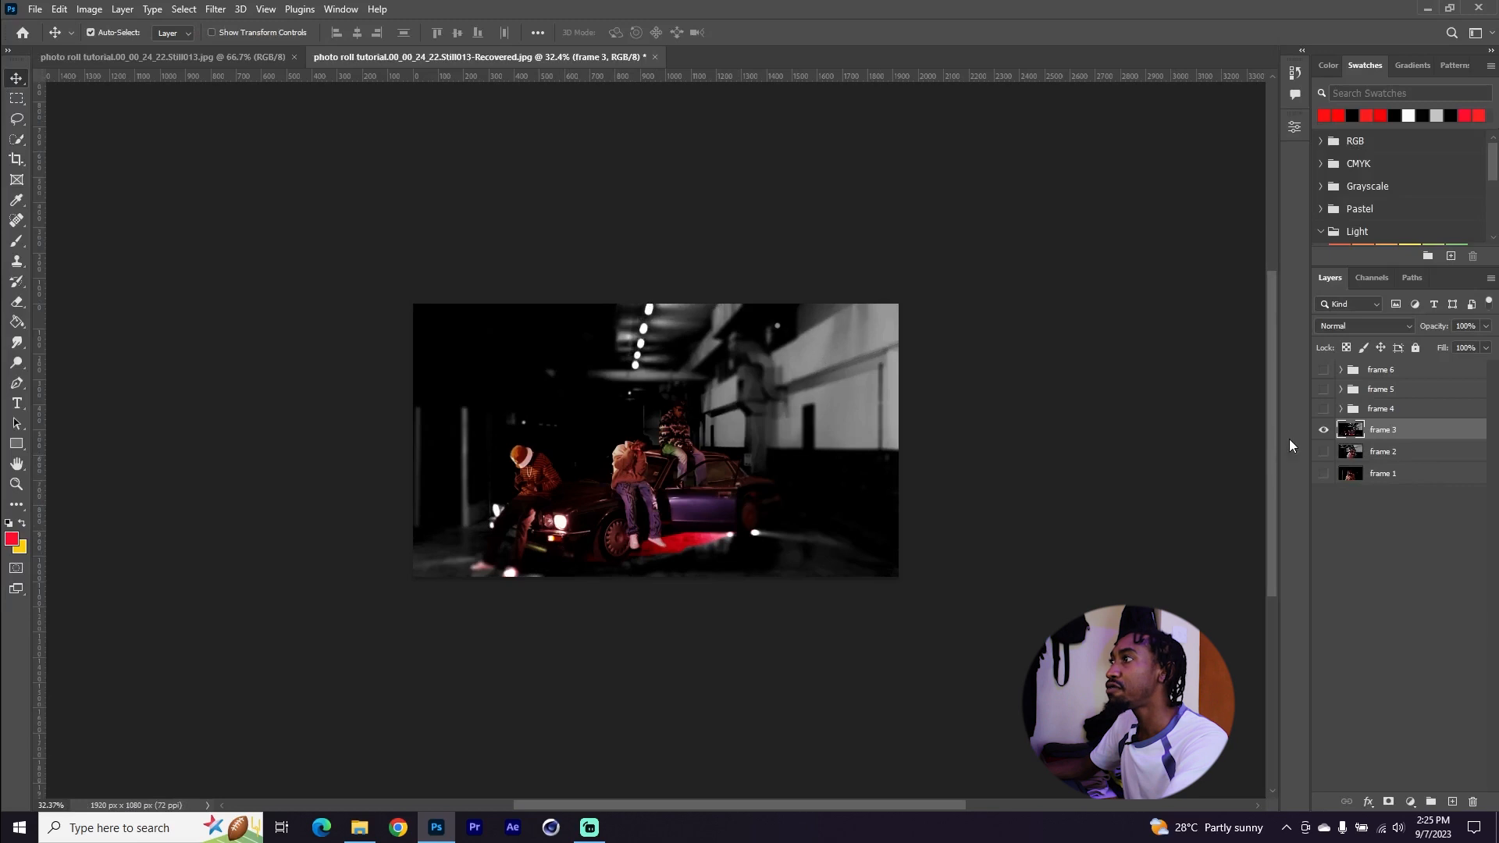
Show and select frame 4, then adjust an Iris Blur ellipse around the man in the white T-shirt
click(1322, 424)
click(1323, 408)
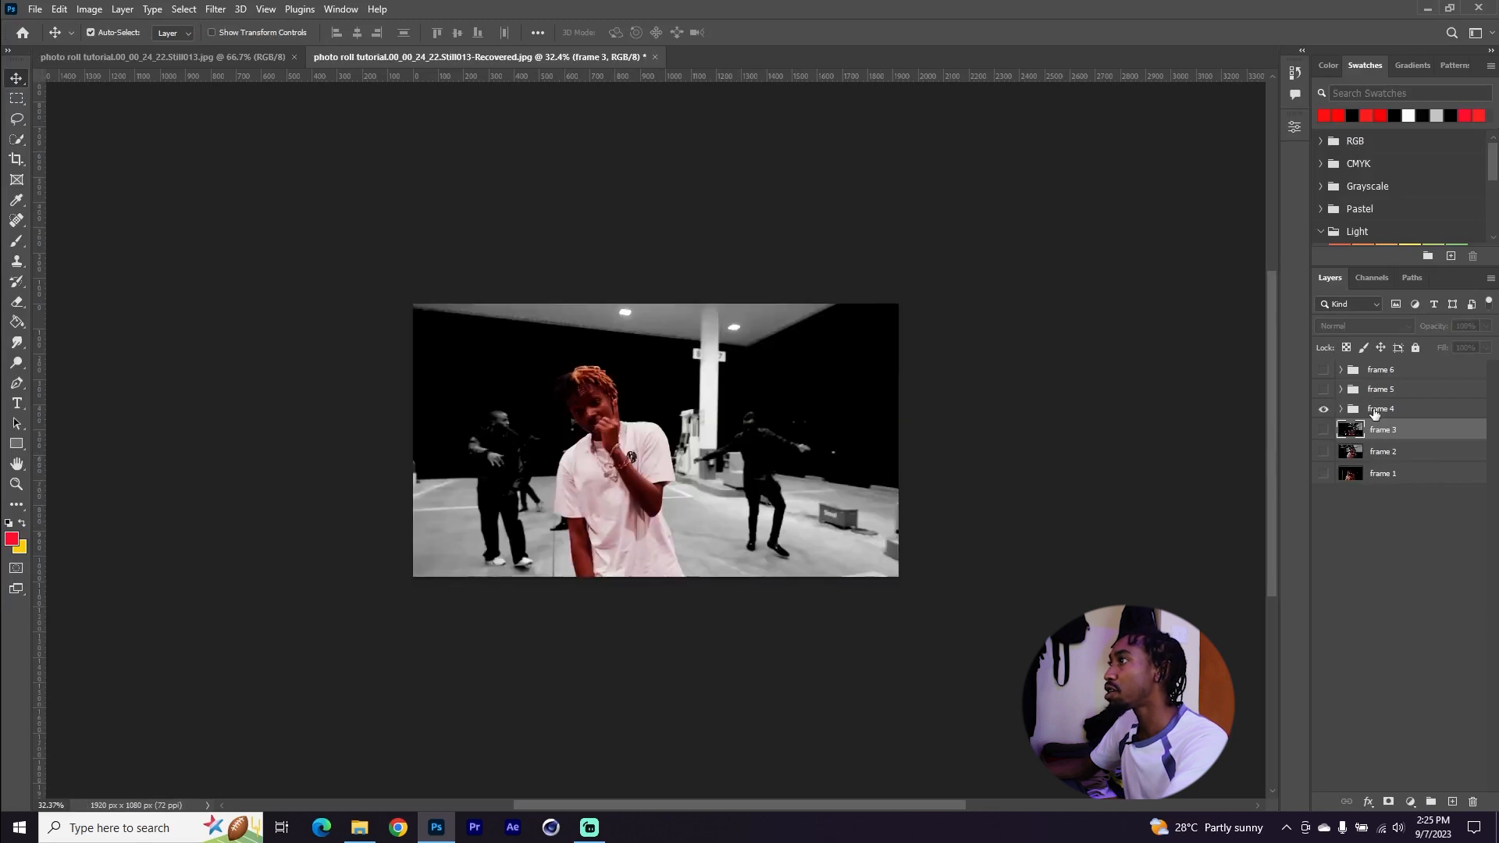
click(1374, 410)
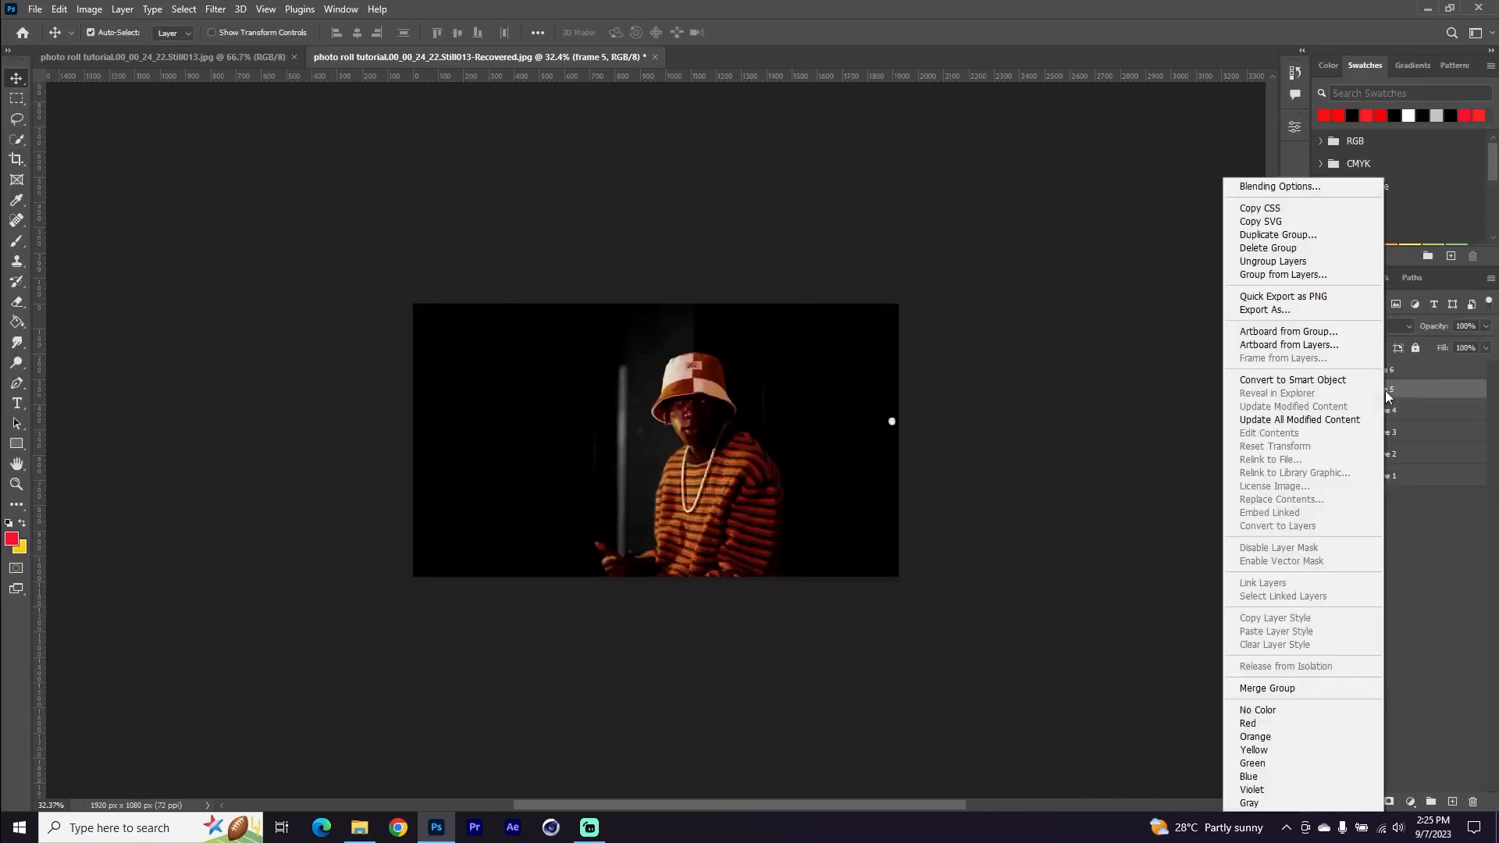
click(1364, 397)
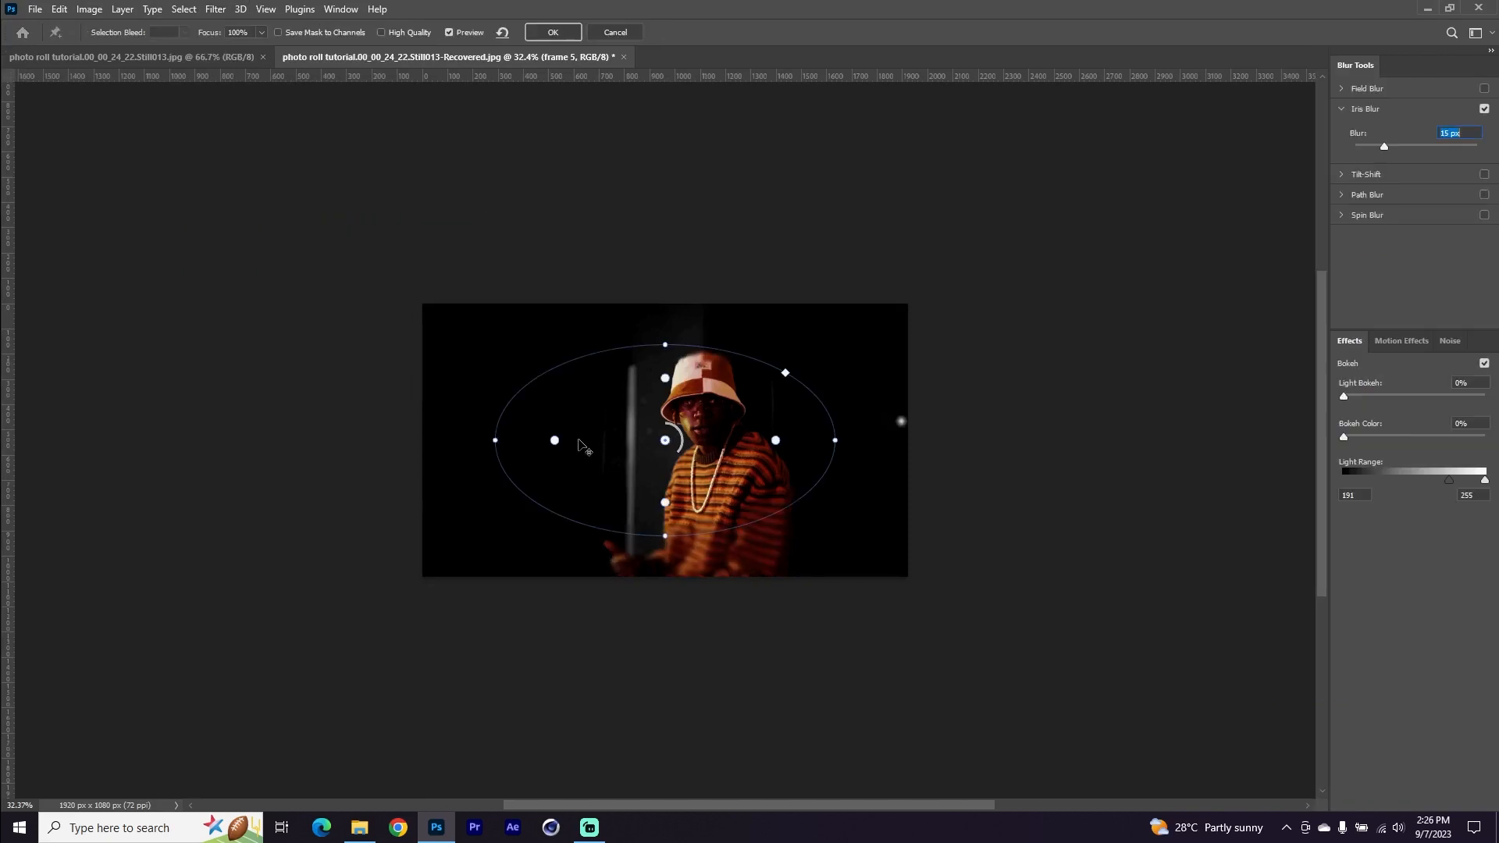
drag(495, 435, 619, 586)
drag(719, 295, 669, 295)
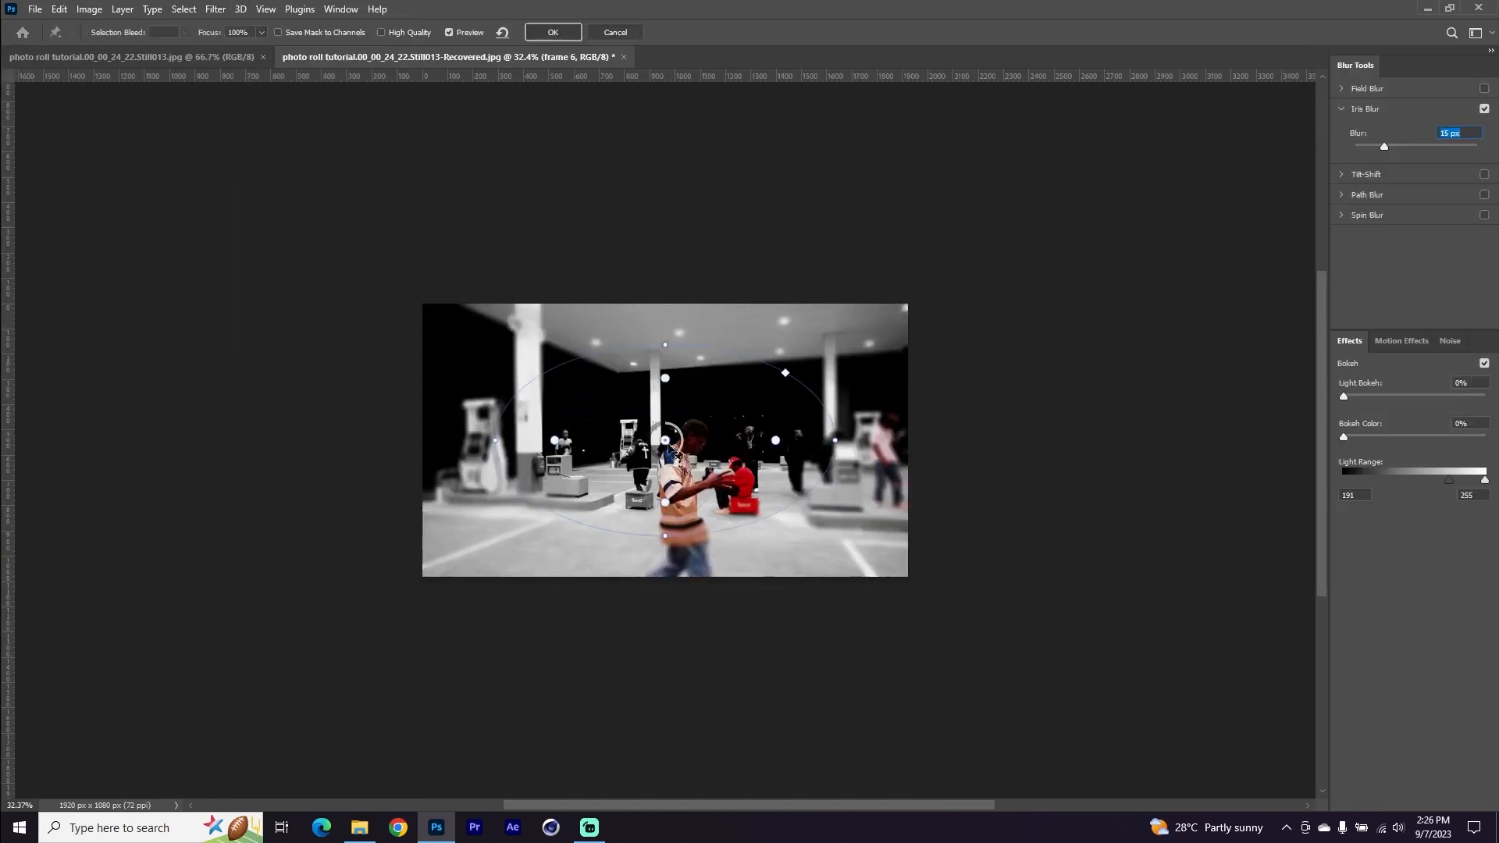
drag(660, 449, 669, 441)
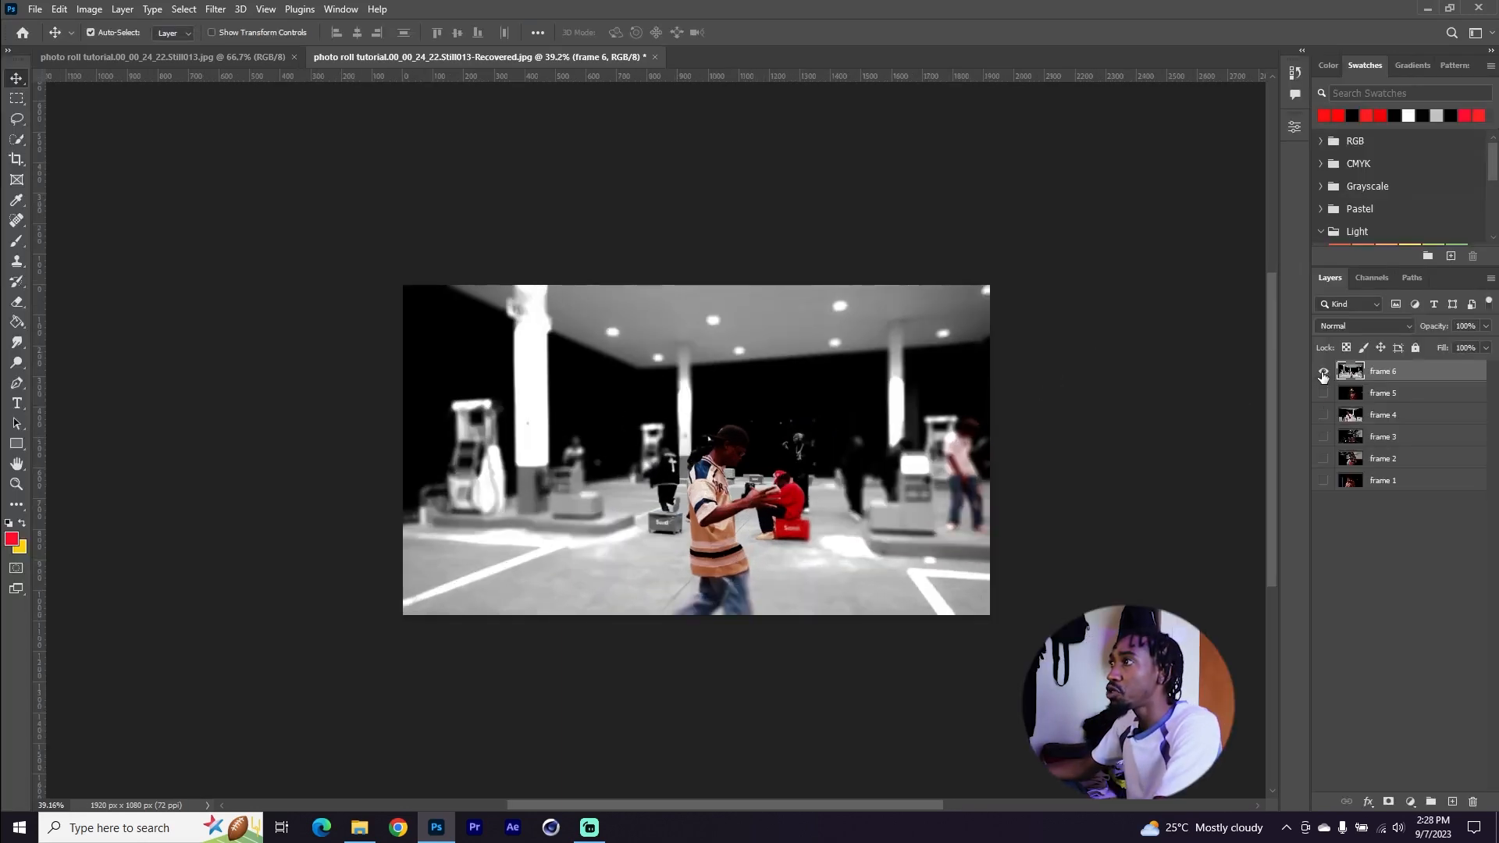
Hide the visibility of the frame layers in the layer stack
alt+click(1322, 459)
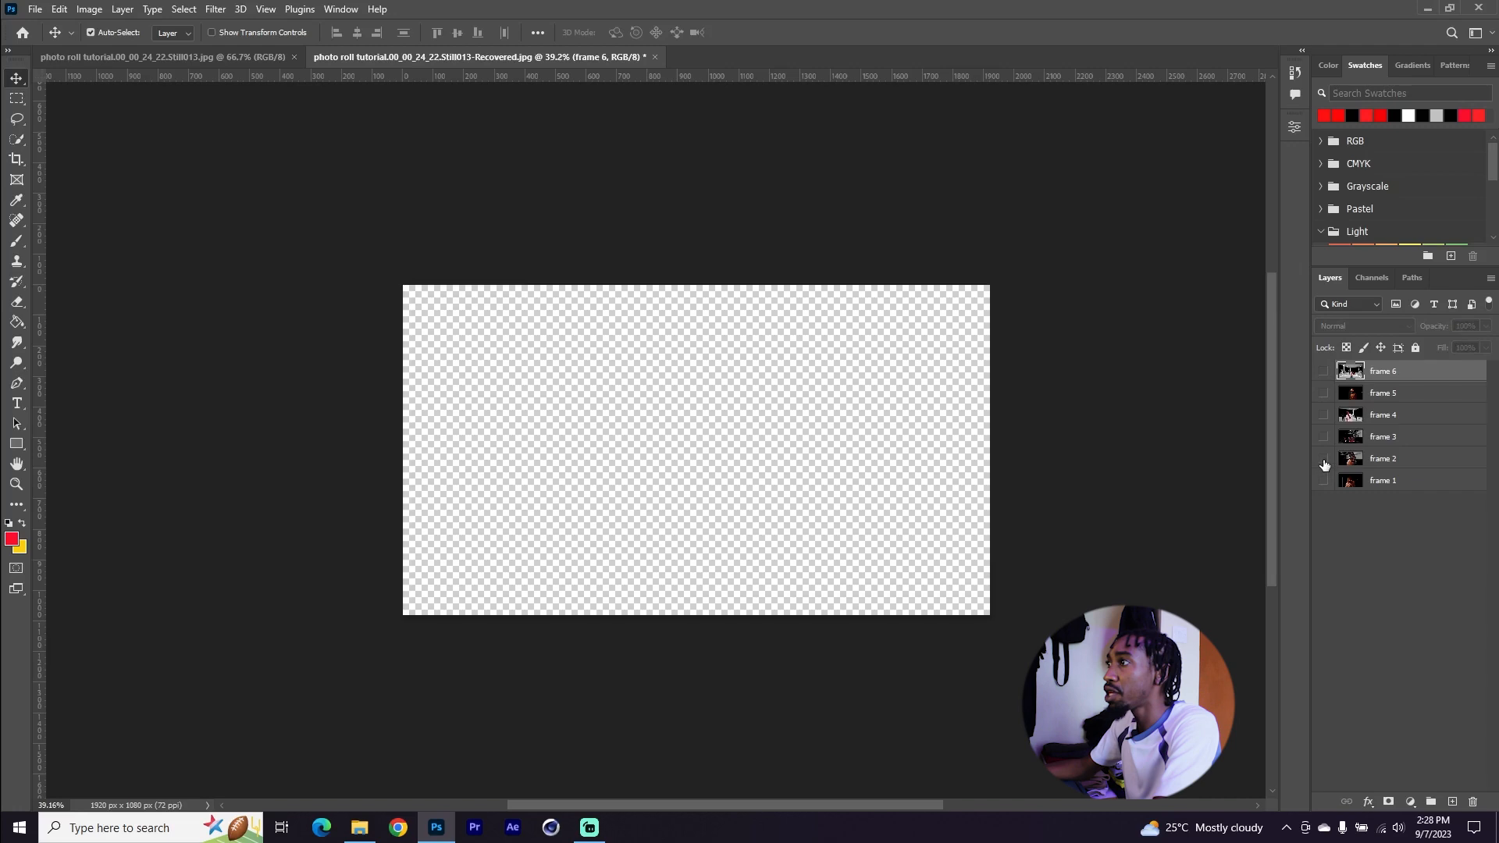
click(1323, 451)
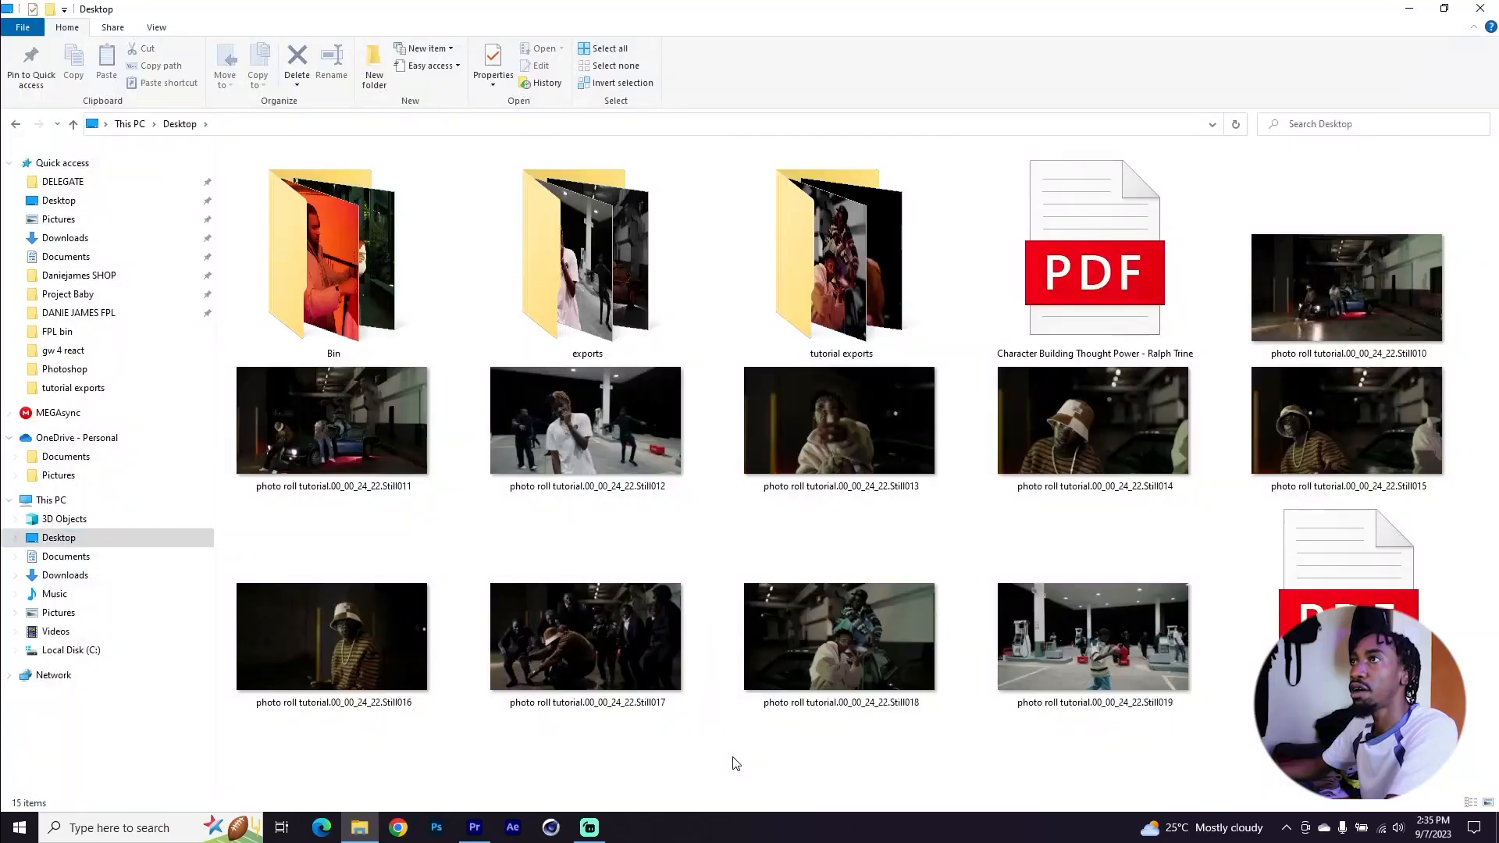
Import the exported frame images from the tutorial exports folder and place them on track V2 at the playhead
click(843, 270)
double_click(844, 269)
drag(812, 336, 230, 152)
drag(268, 201, 428, 337)
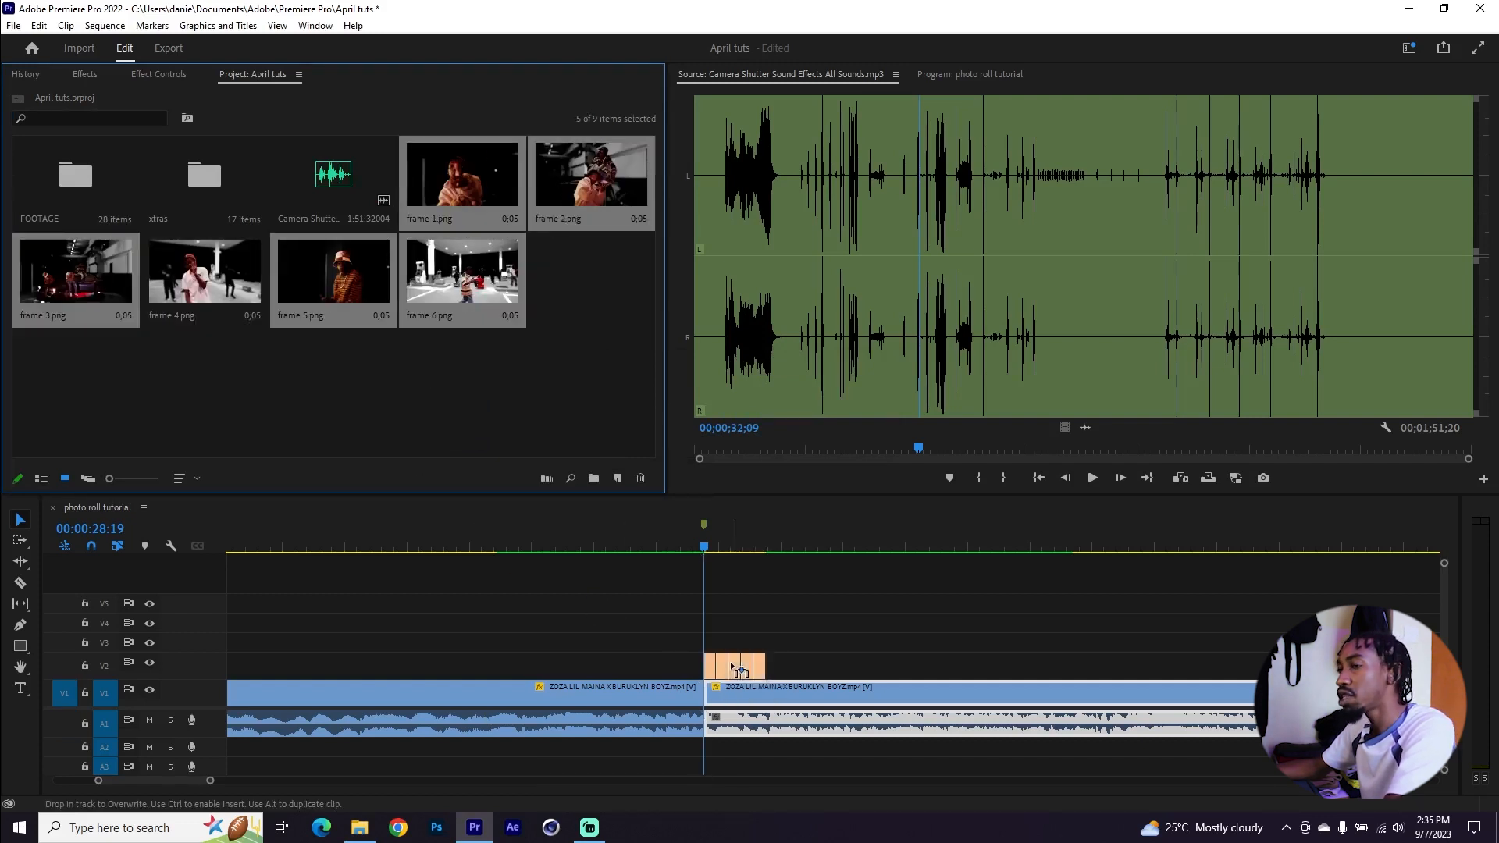
drag(732, 668, 732, 668)
scroll(733, 668, up, 4)
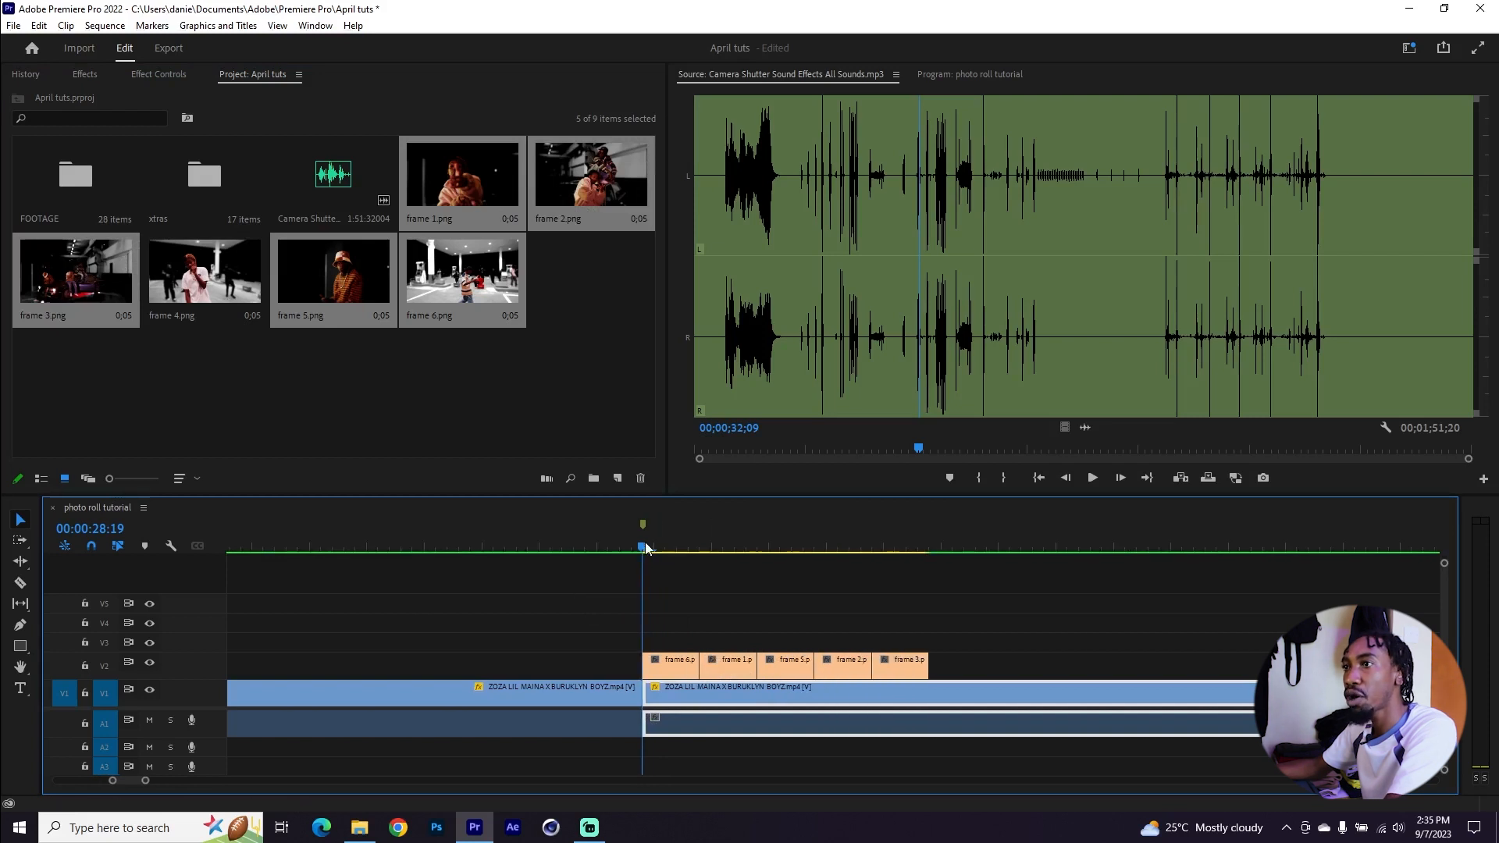
Stagger the frame clips alternately between tracks V2 and V3 starting at the video's cut point
click(640, 545)
key(Down)
key(Up)
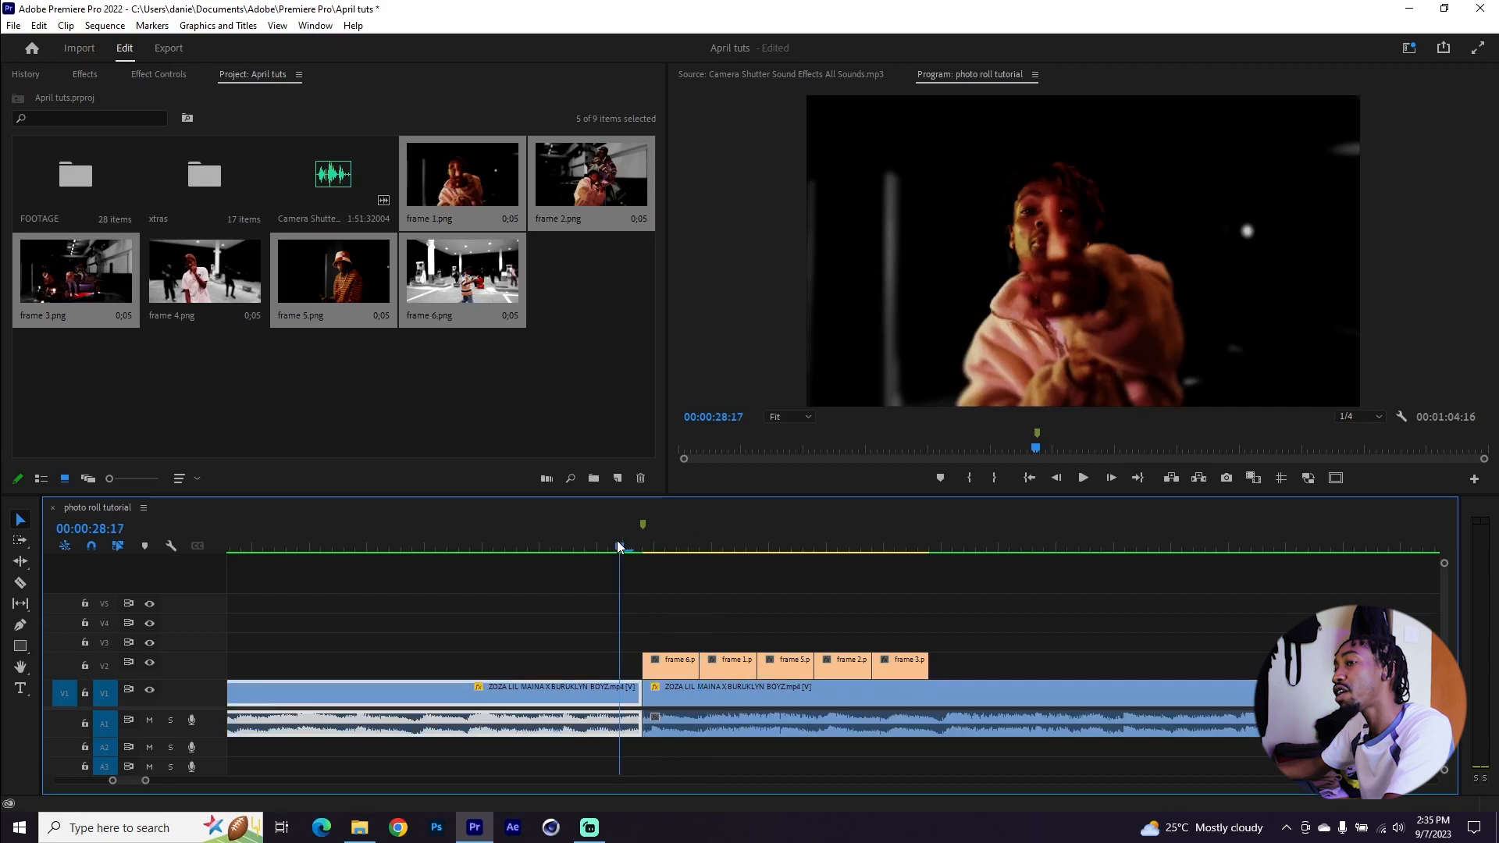
drag(645, 551, 836, 556)
drag(724, 660, 678, 650)
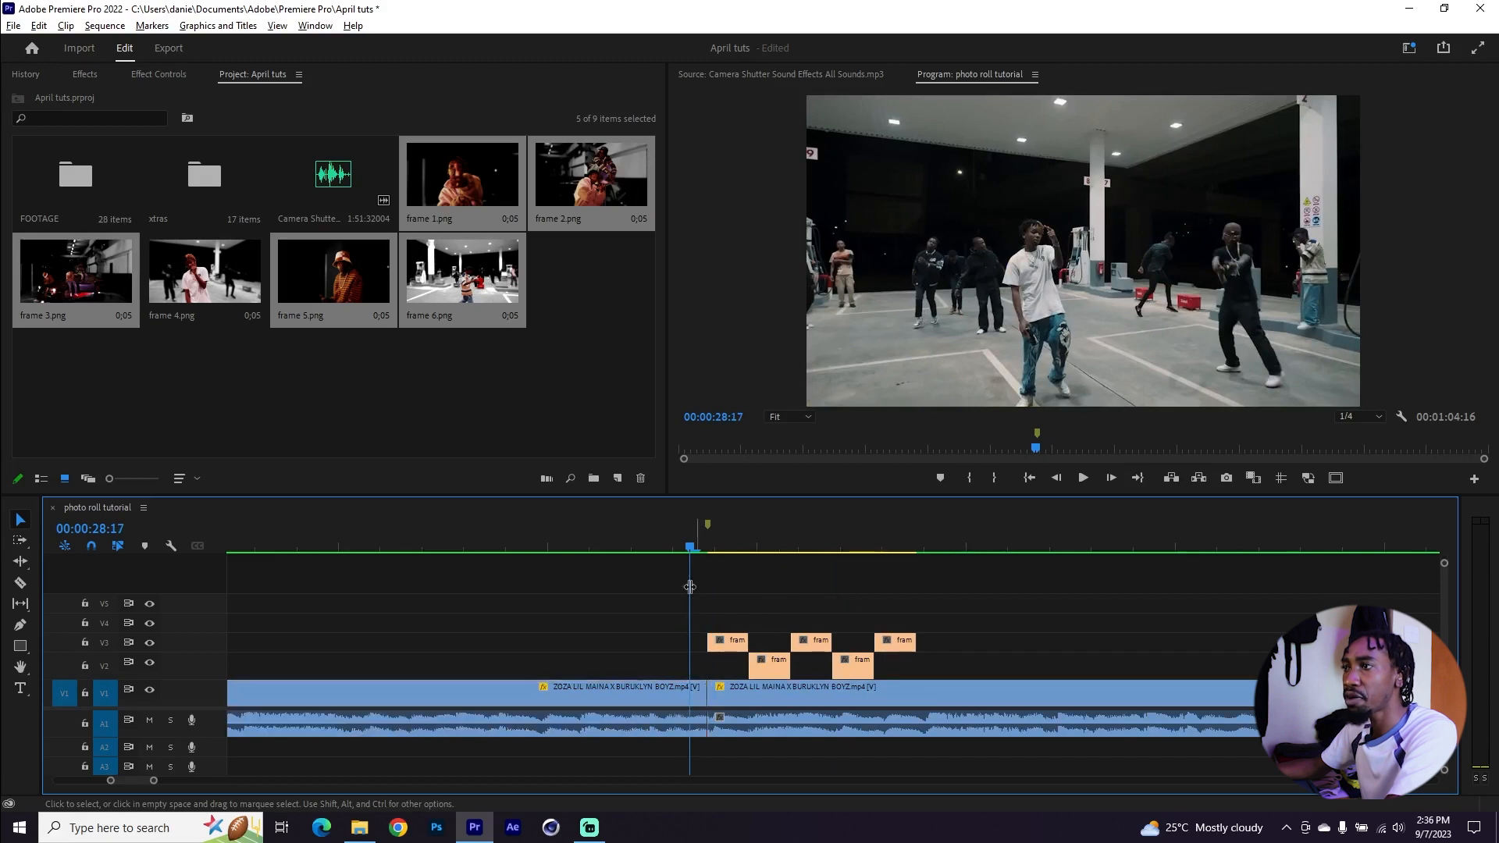
key(ctrl+z)
Keyframe frame 1's Scale from 100 up to 111 over the start of the clip
scroll(923, 626, up, 1)
scroll(906, 628, down, 1)
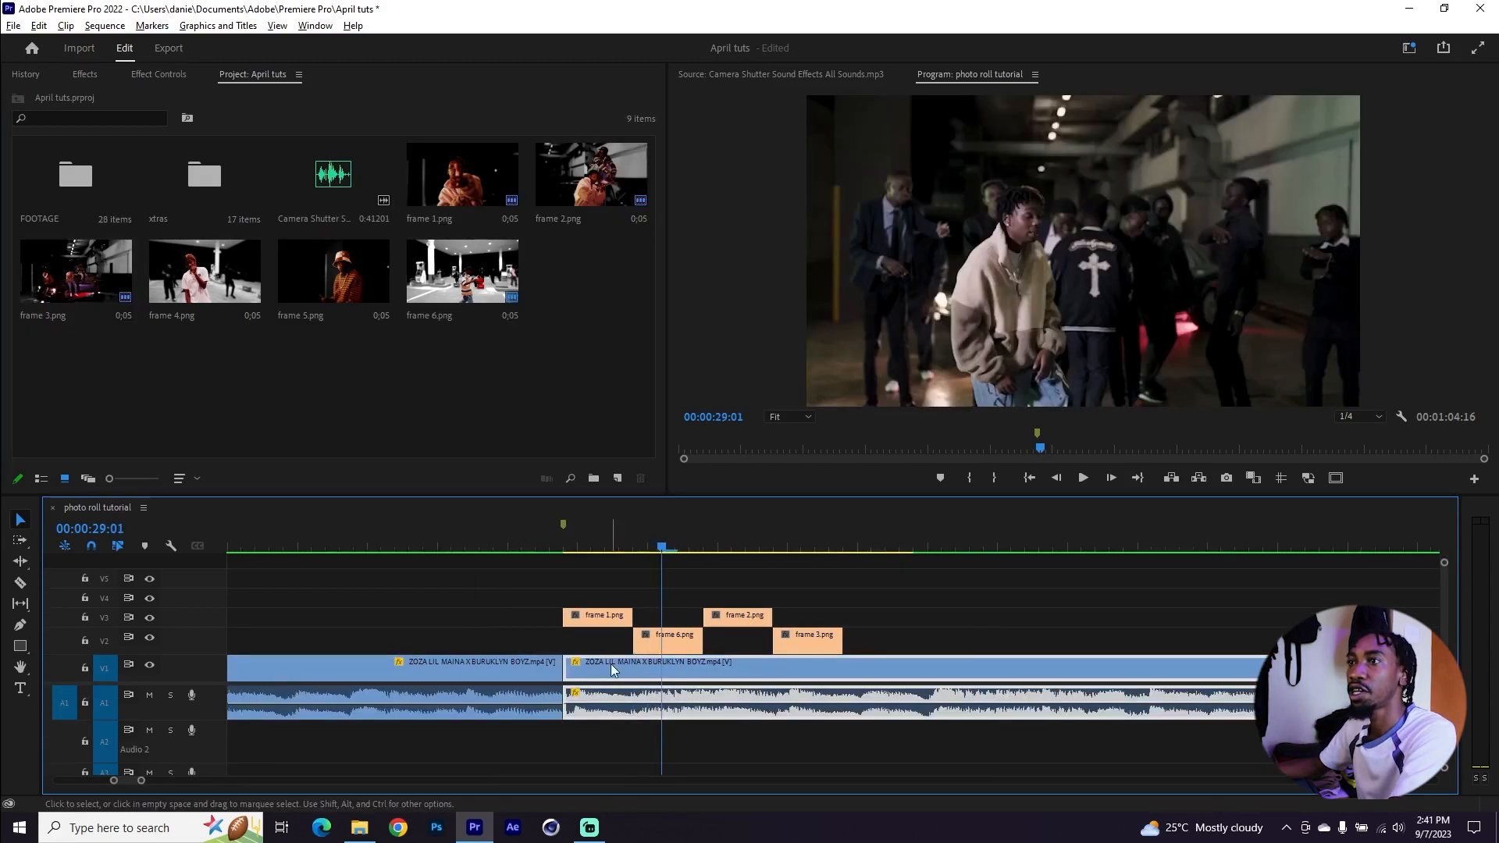
scroll(611, 669, down, 2)
click(590, 560)
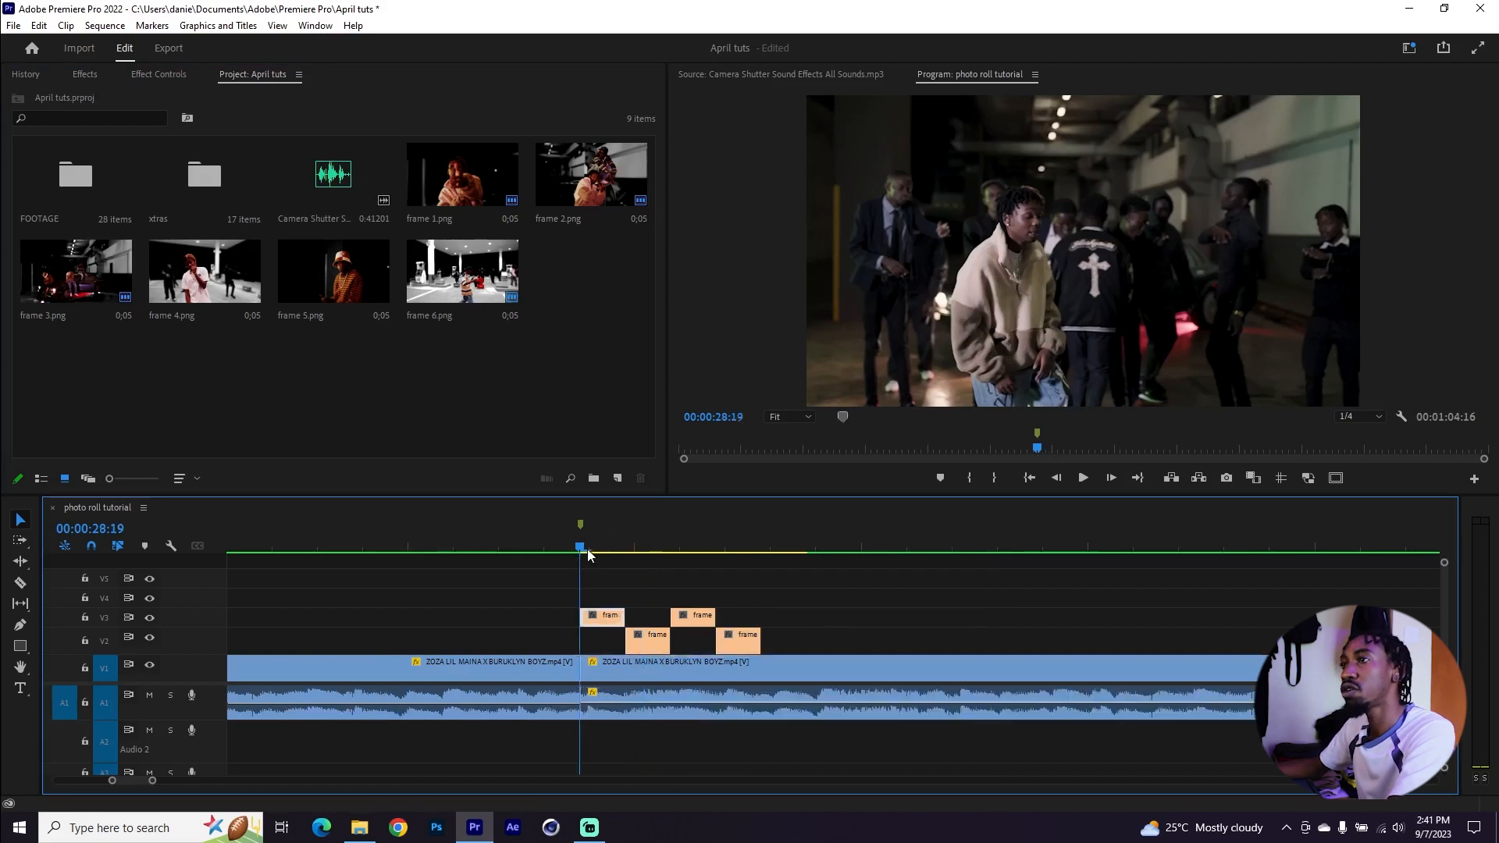
key(shift+5)
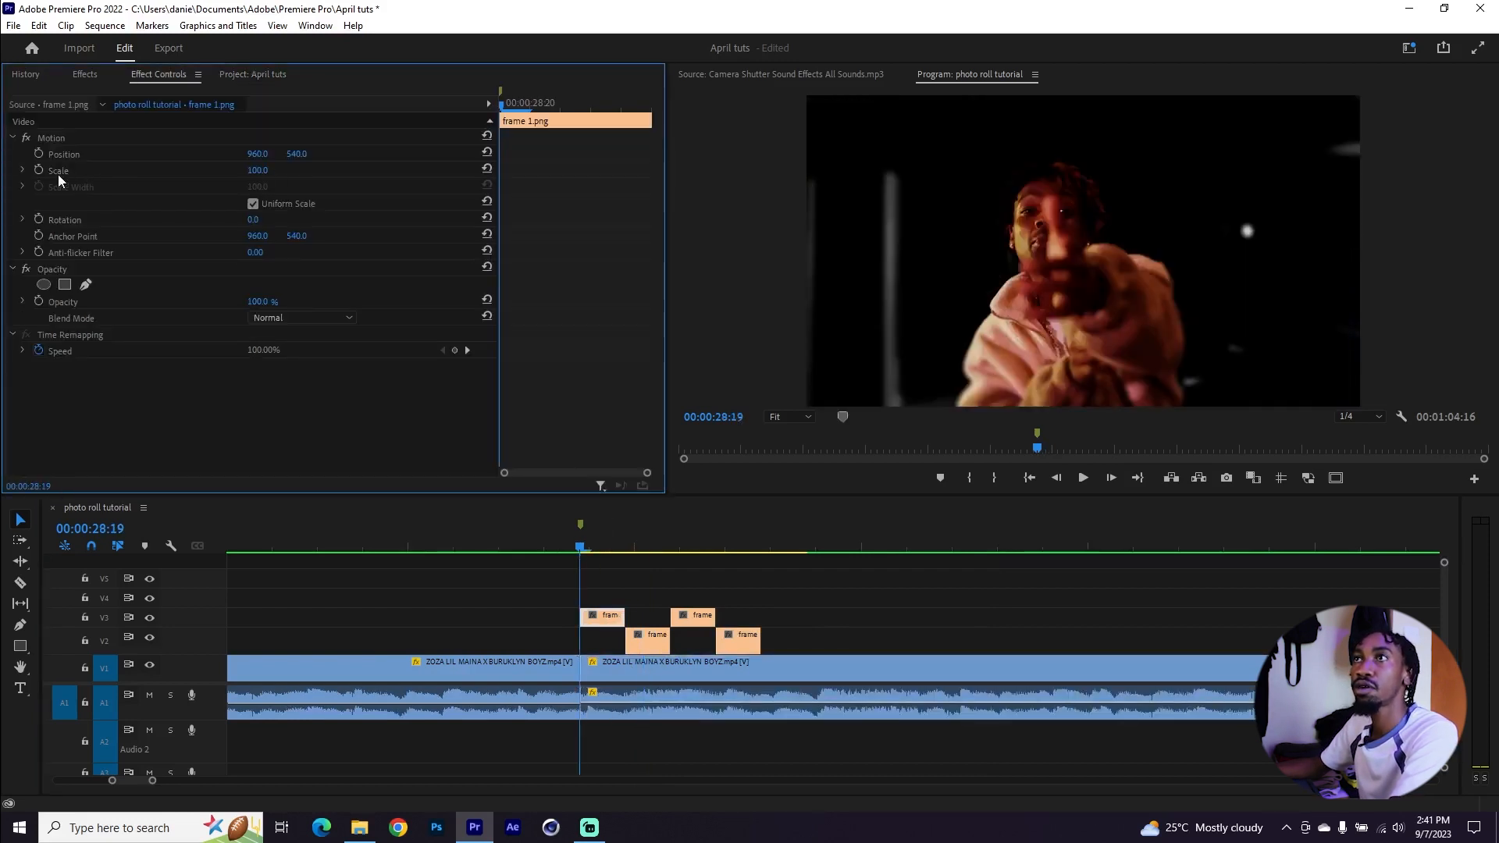
click(39, 169)
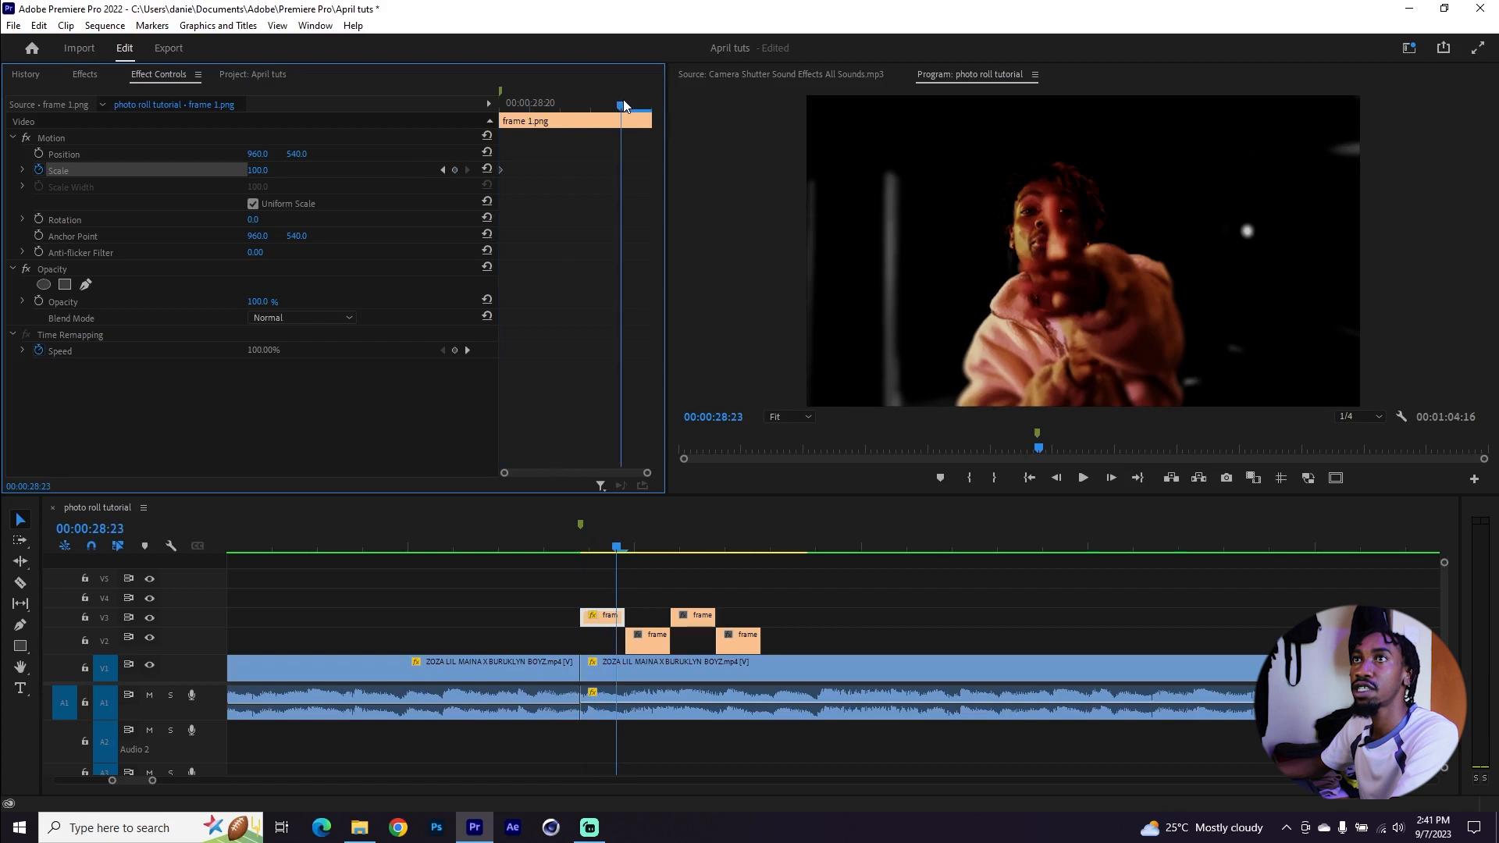
drag(258, 170, 266, 170)
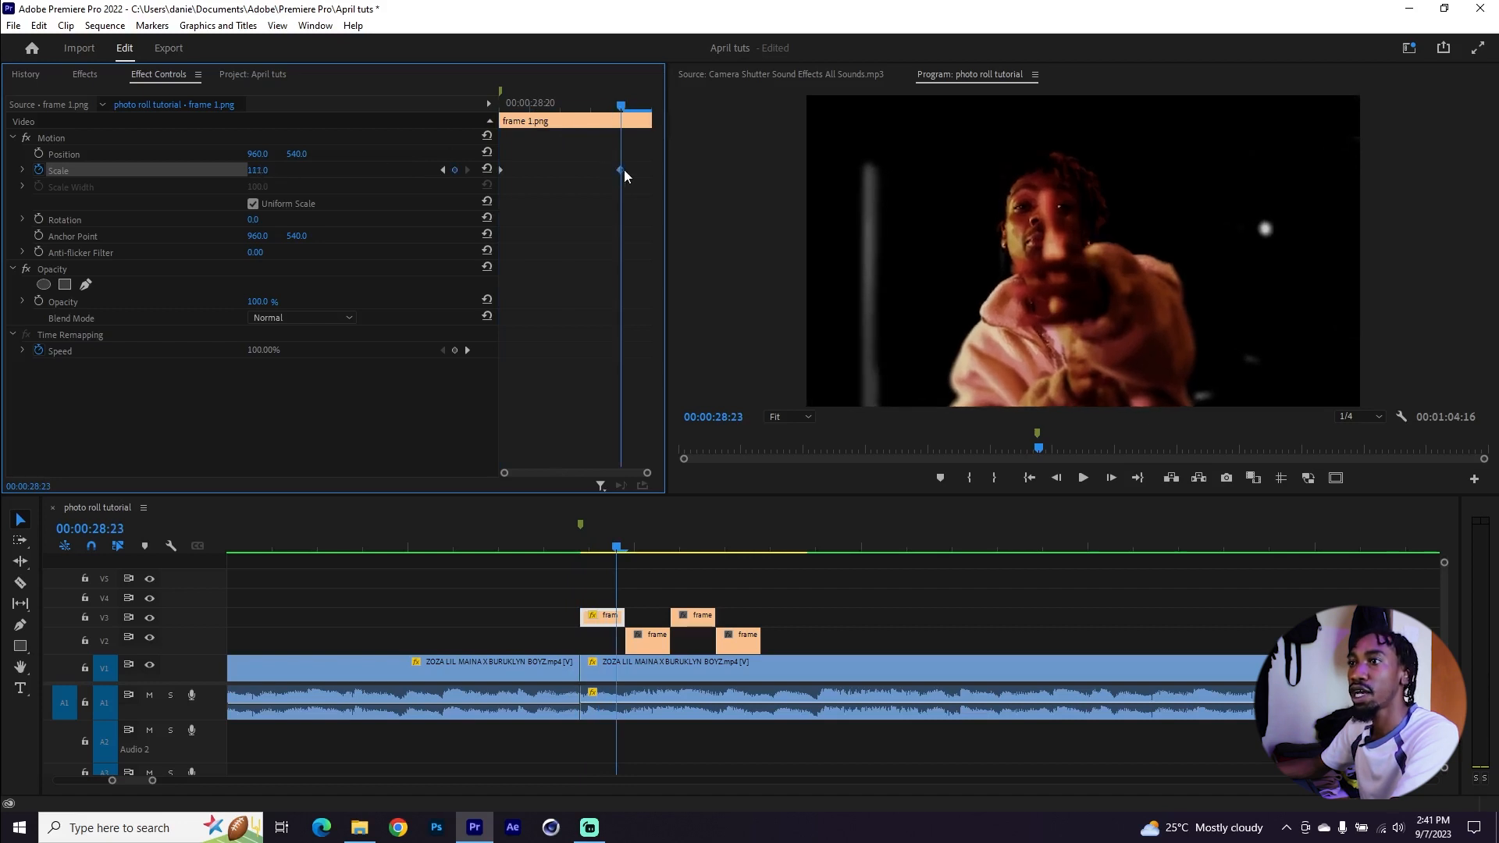
drag(622, 170, 649, 170)
Copy frame 1's attributes and paste them onto the other frame clips
right_click(608, 630)
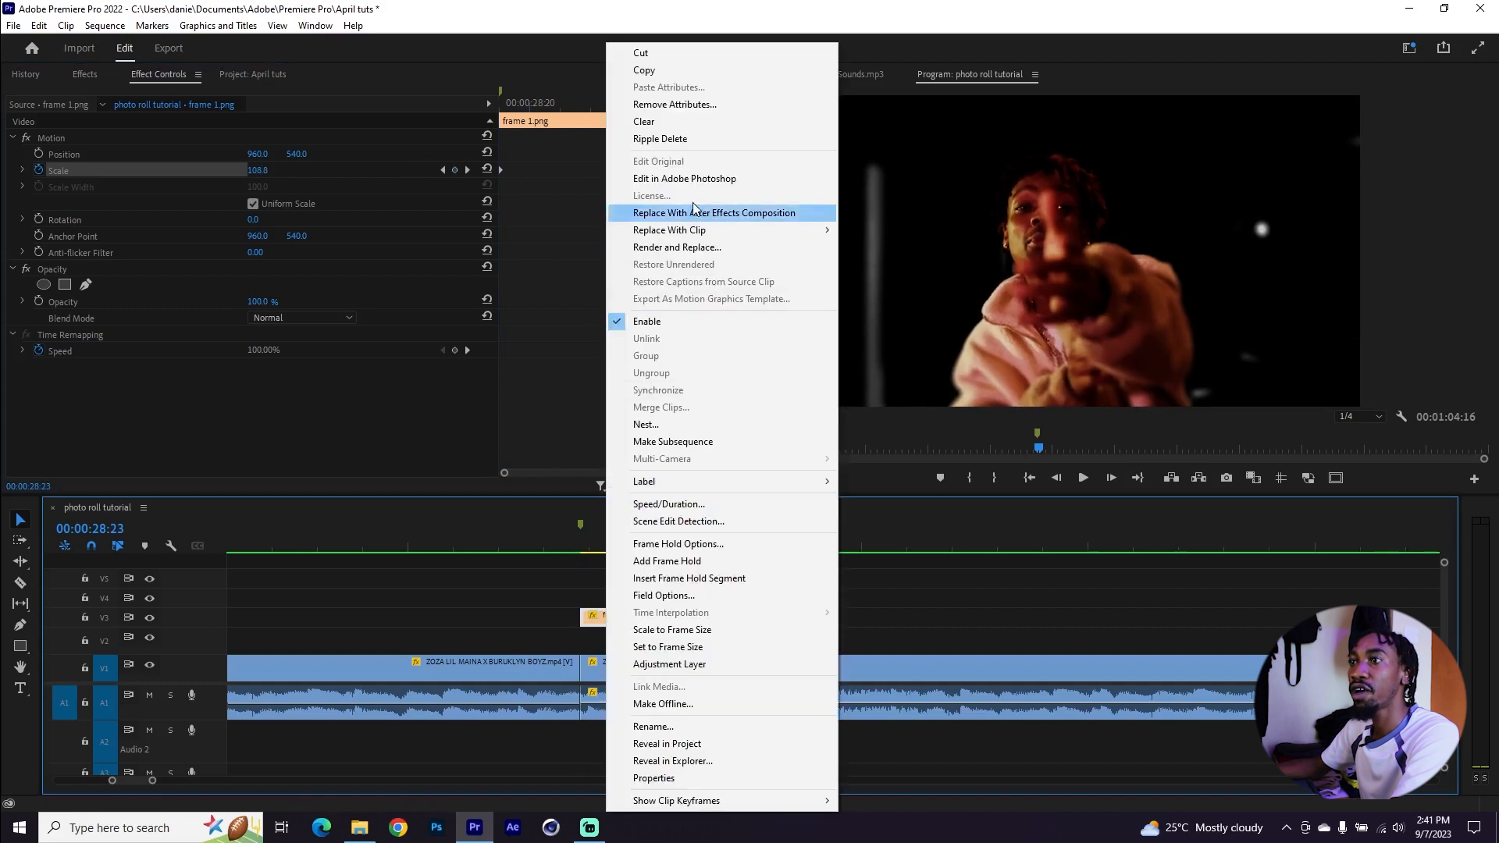
click(648, 71)
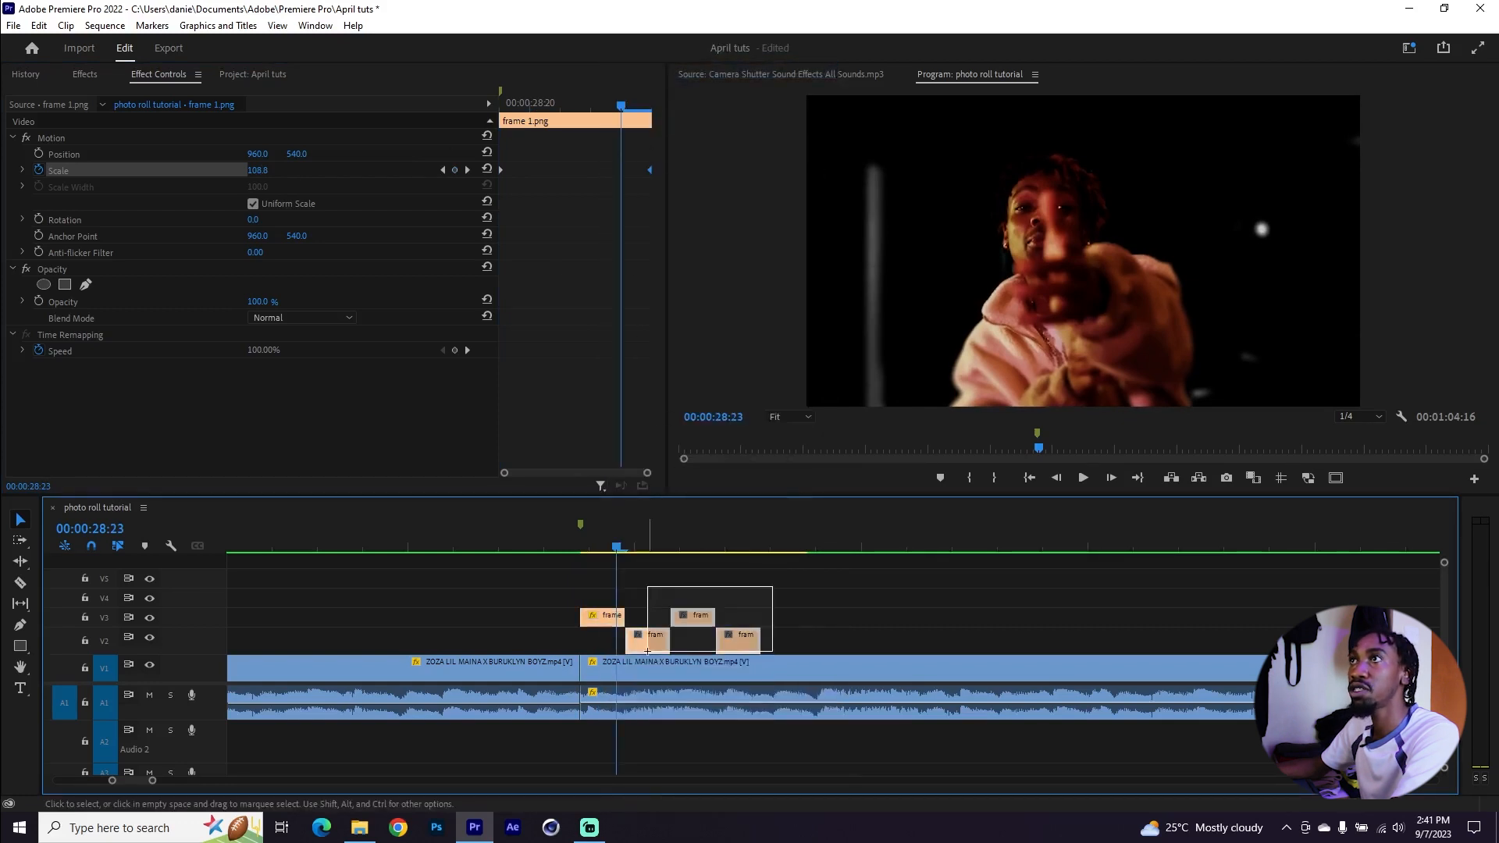
drag(647, 651, 648, 651)
key(ctrl+alt+v)
click(783, 669)
click(672, 549)
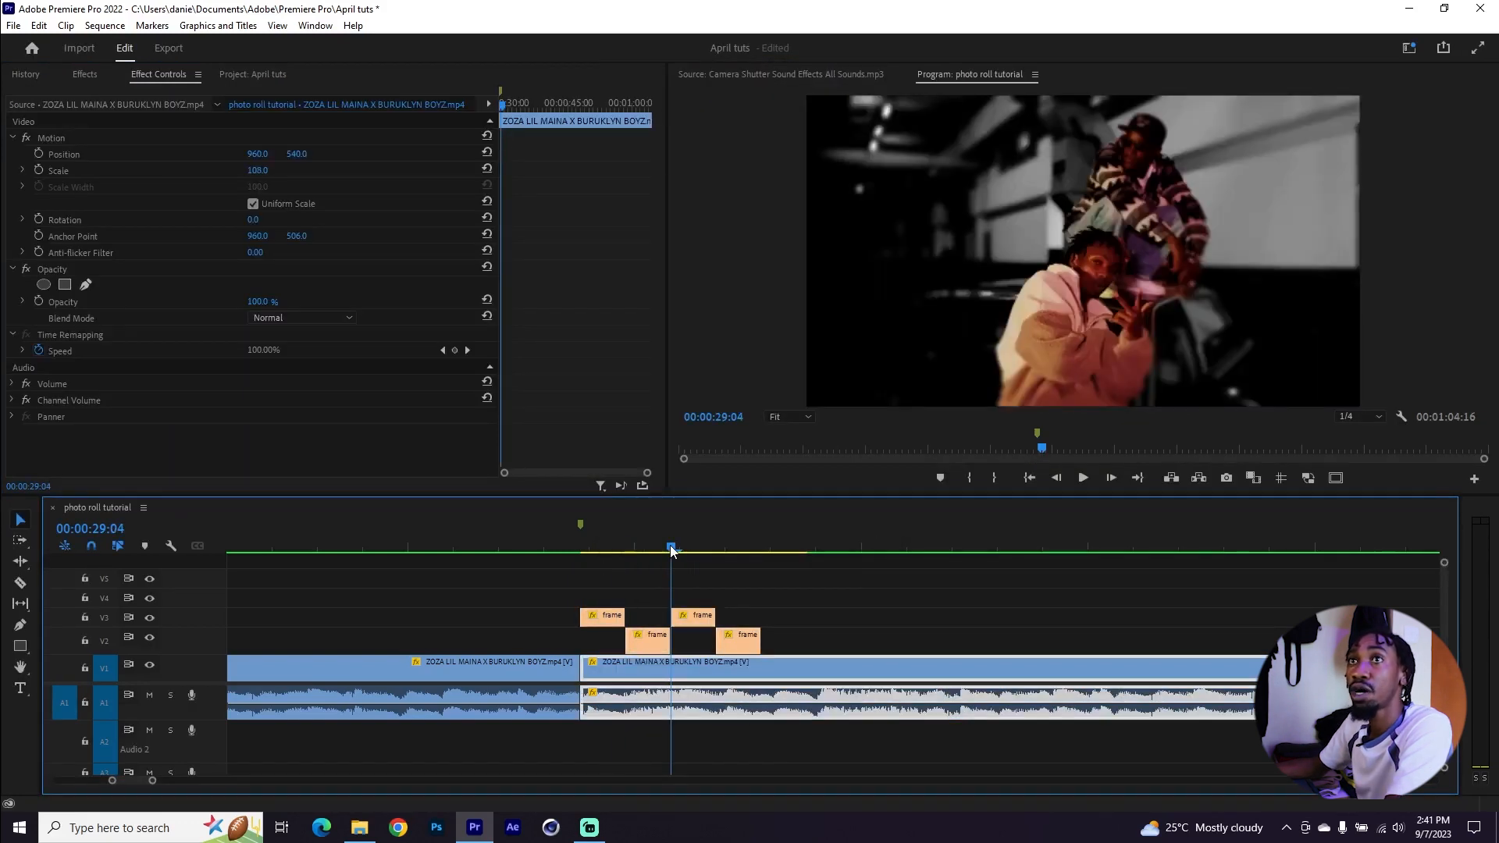
Add the camera shutter sound effect on audio track 2 beneath each frame clip
click(264, 75)
double_click(320, 169)
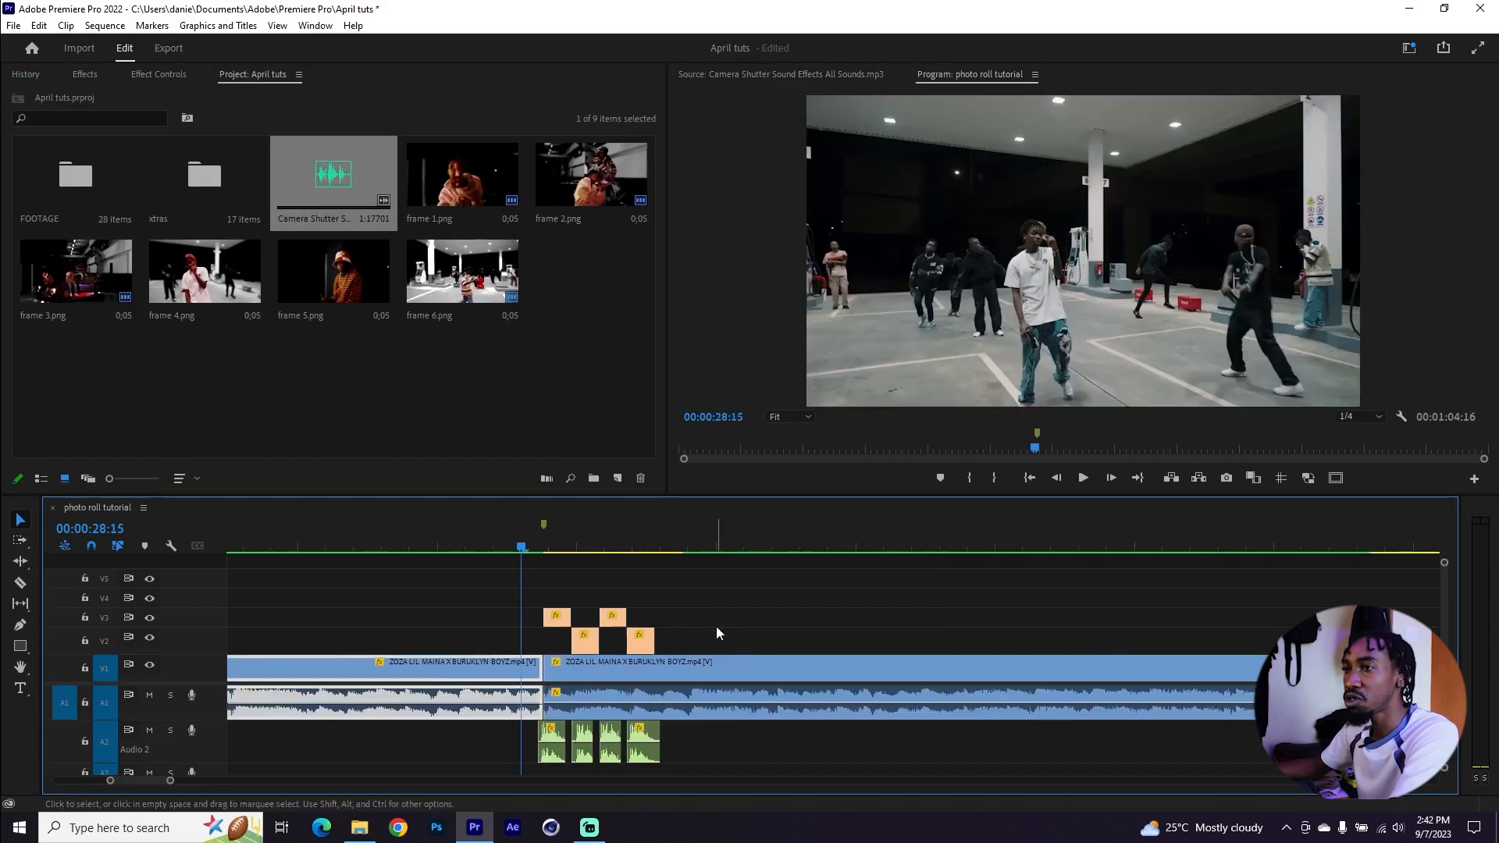
scroll(482, 677, up, 2)
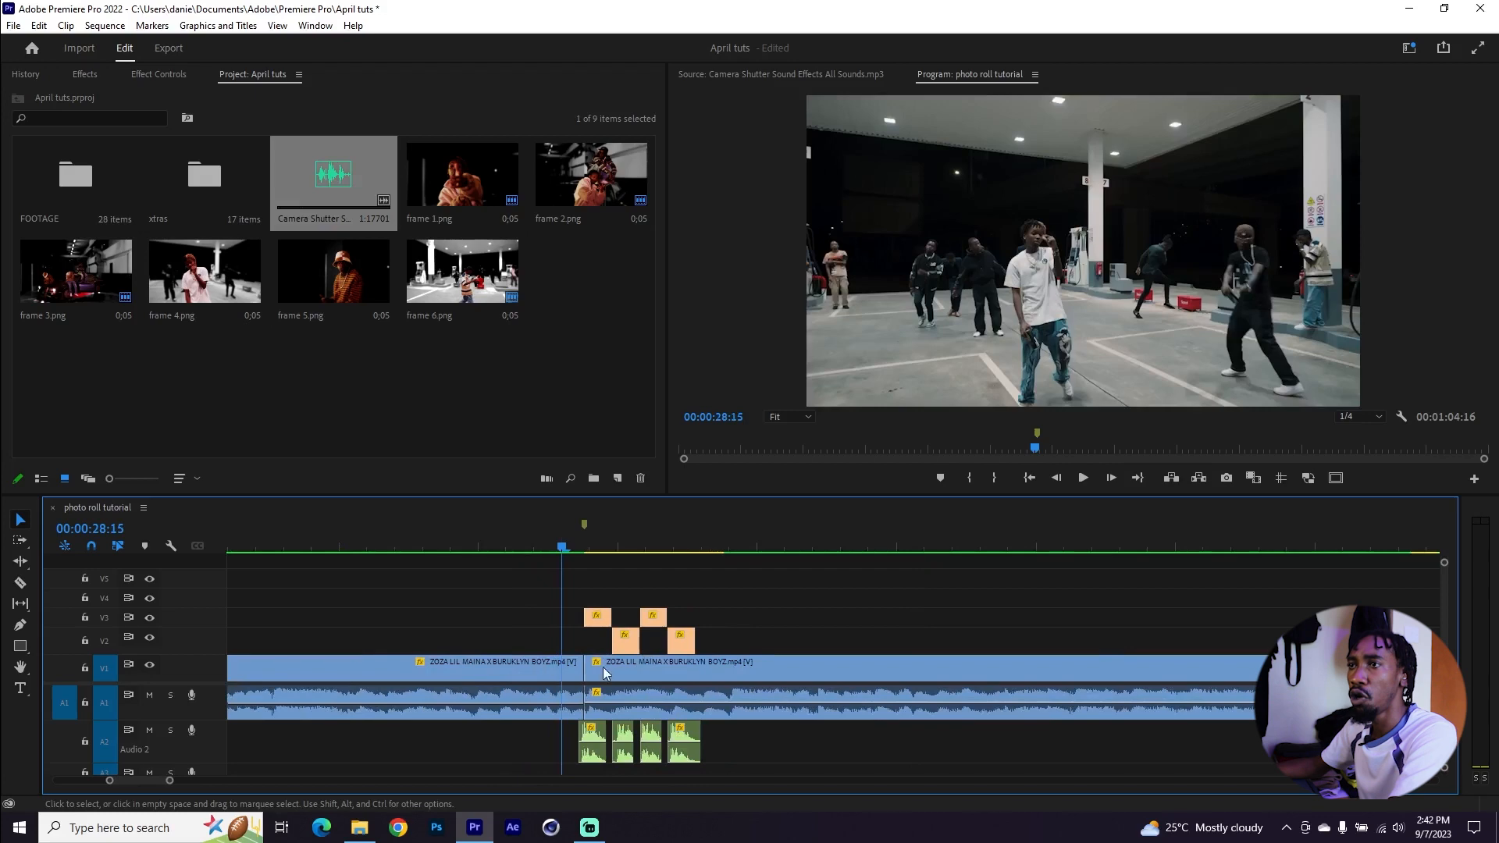